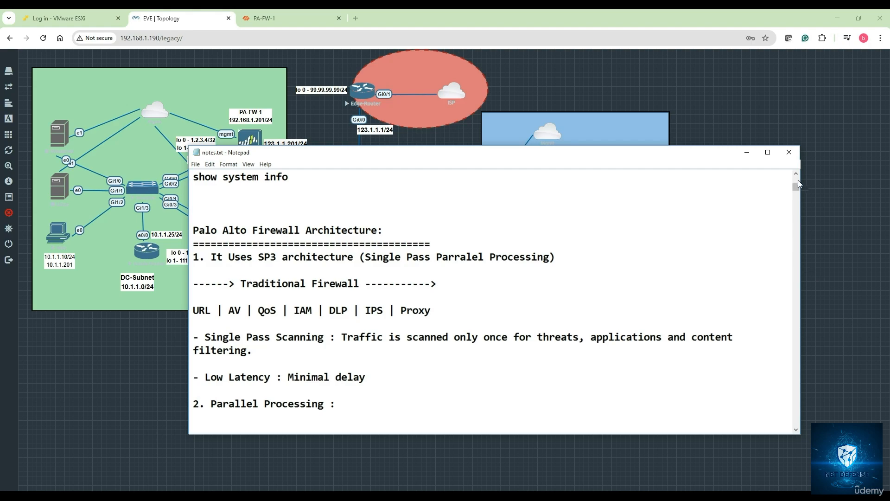
Add the heading "Packet Buffer Protection in PA FW" with a line of equals signs below it at the end of notes.txt
left_click_drag(796, 185, 797, 422)
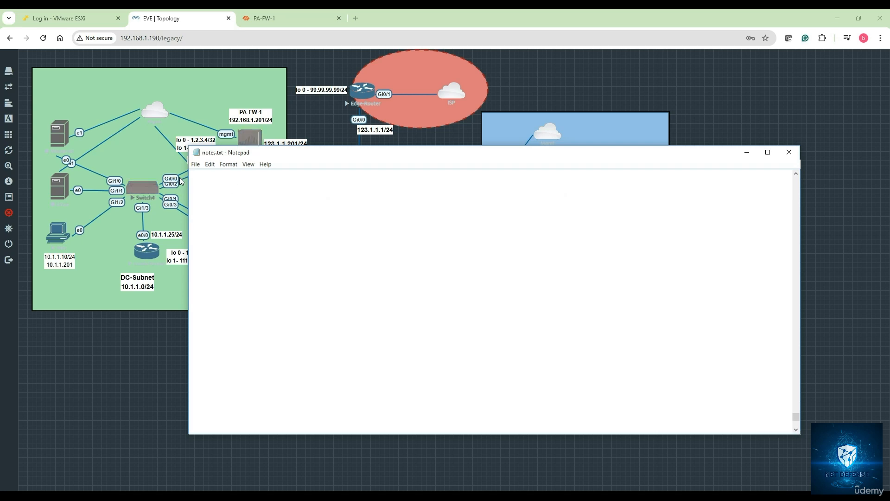
left_click(198, 179)
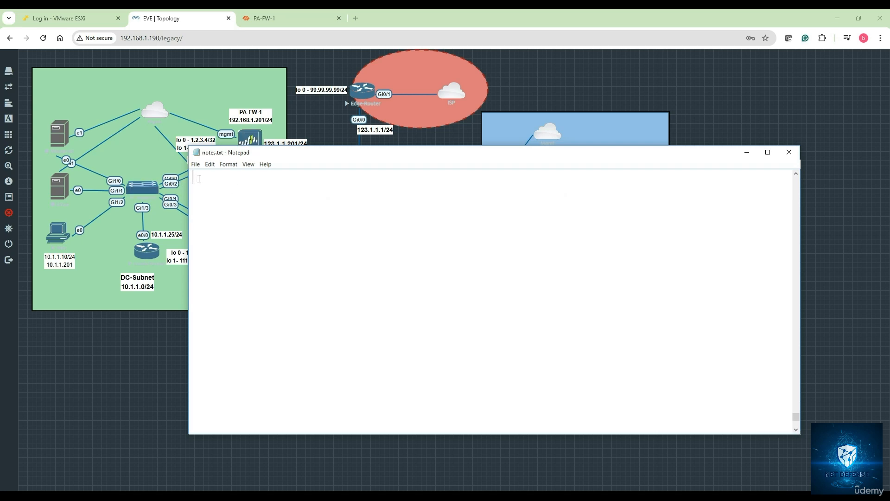
type("Packet Buffer")
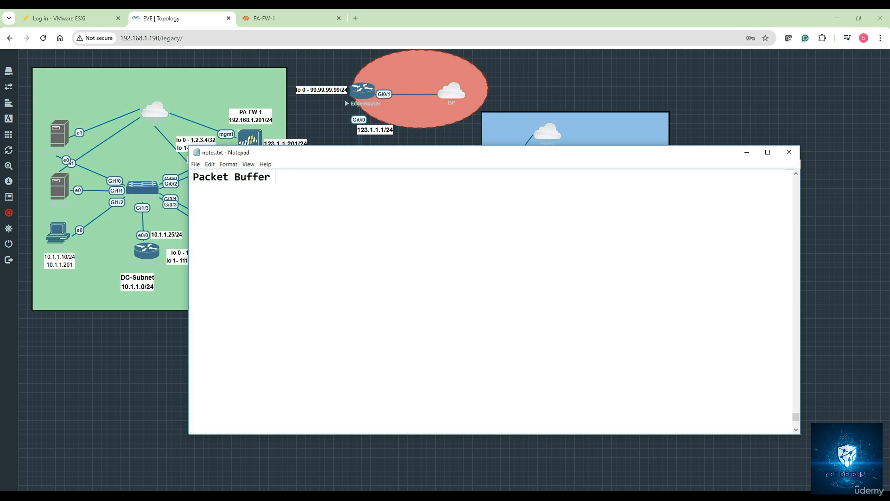
type(" Protection in ")
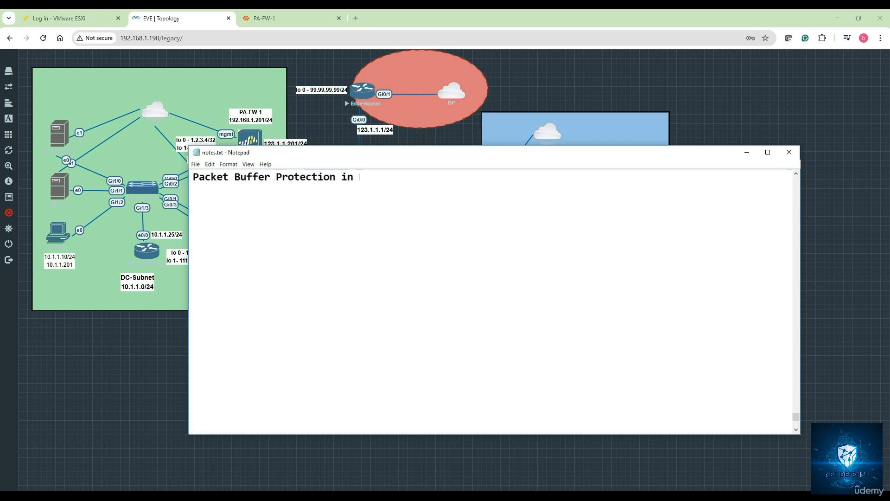
type("PA FW ")
type("==================================")
type("====")
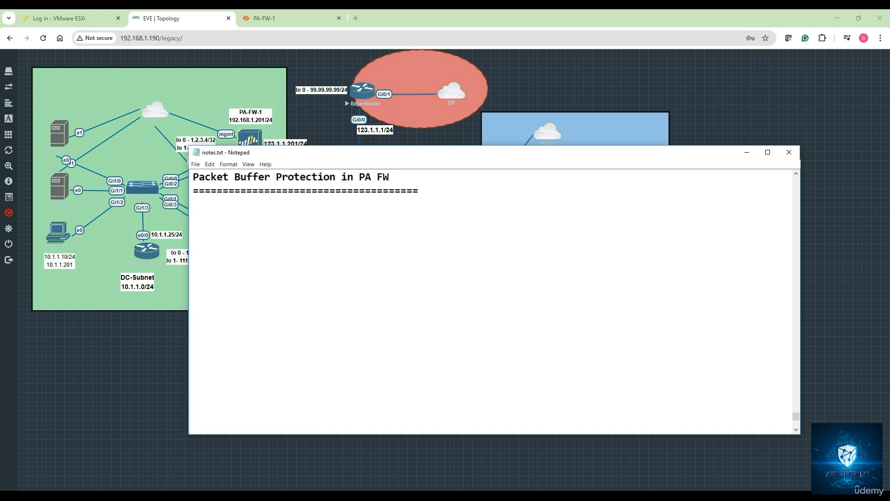
Write the lines "PBP - prevent DOS Attacks" and "Enabled by default" under the heading
type("PBP")
type("- prevent DO")
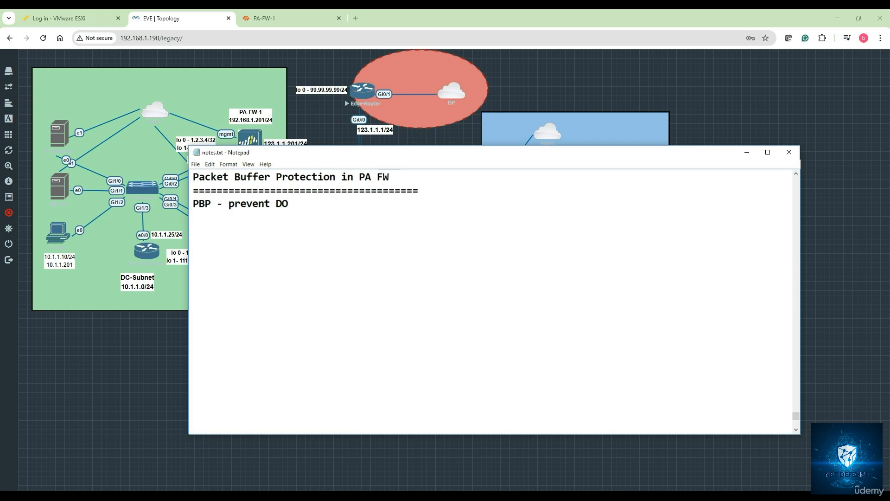
type("S Attacks")
type("1.")
key("BackSpace")
key("BackSpace")
key("BackSpace")
type("Enb")
key("BackSpace")
type("a")
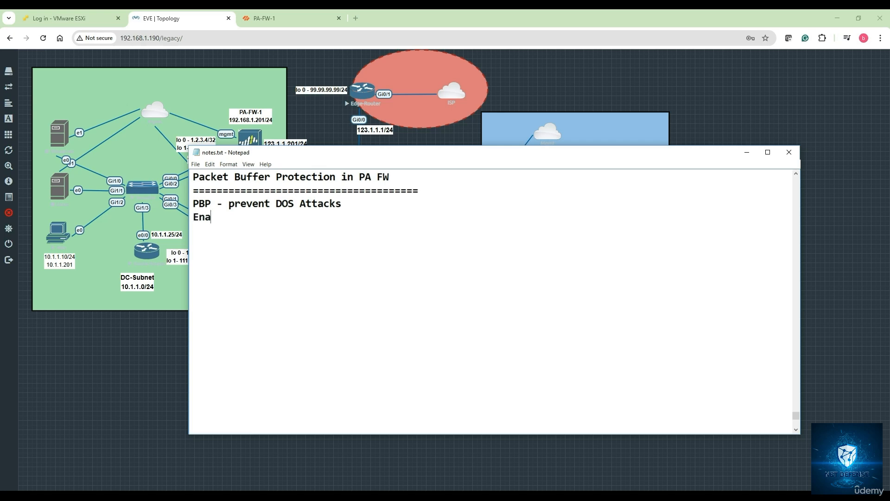
type("bled by default")
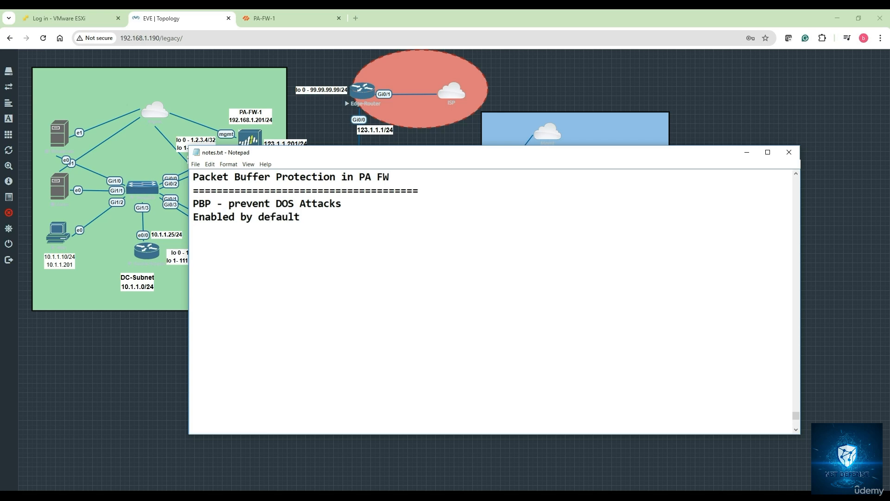
Switch to the PA-FW-1 firewall page and check the zone protection settings of the Trust and Untrust zones
left_click(267, 18)
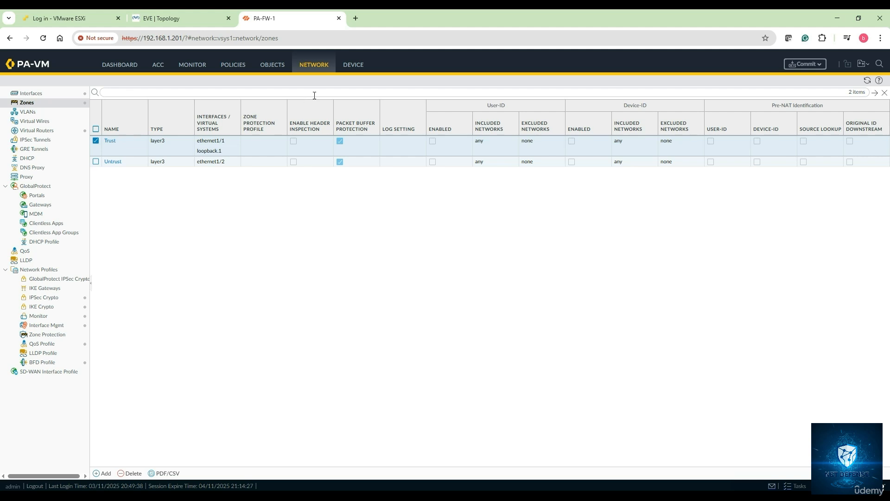
left_click(312, 69)
left_click(32, 104)
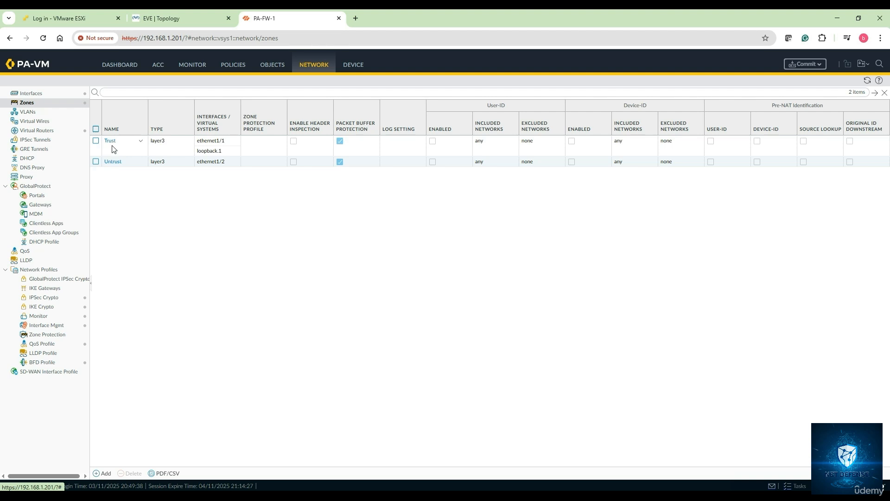
left_click(111, 145)
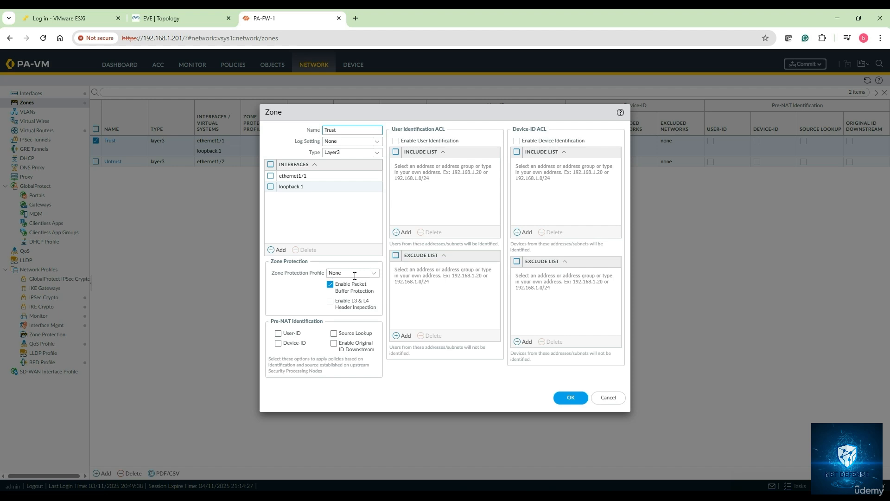
left_click(373, 273)
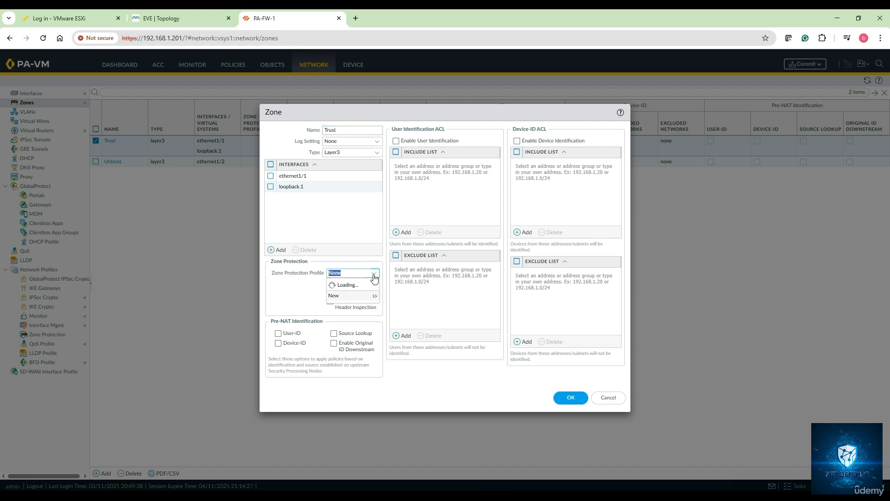
left_click(314, 297)
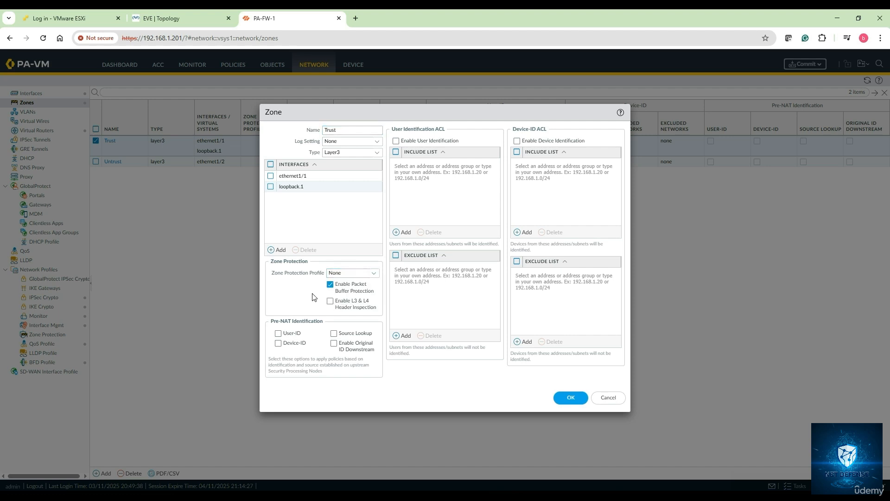
left_click(568, 399)
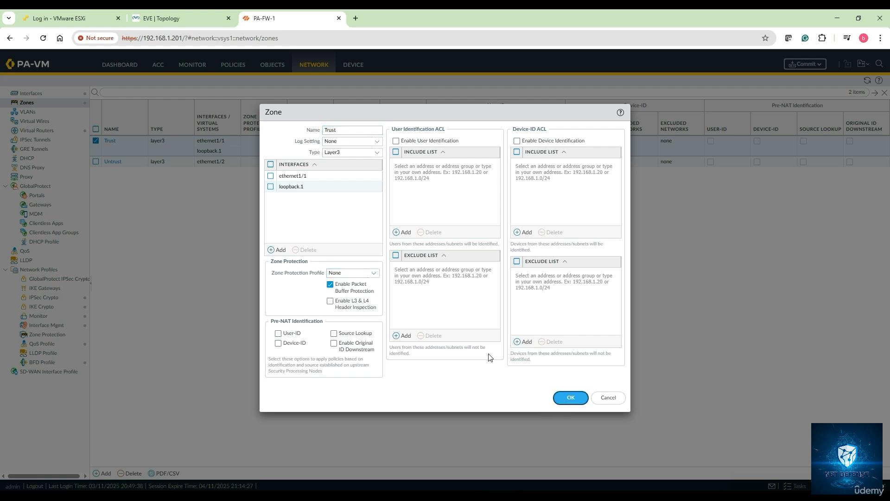
left_click(114, 163)
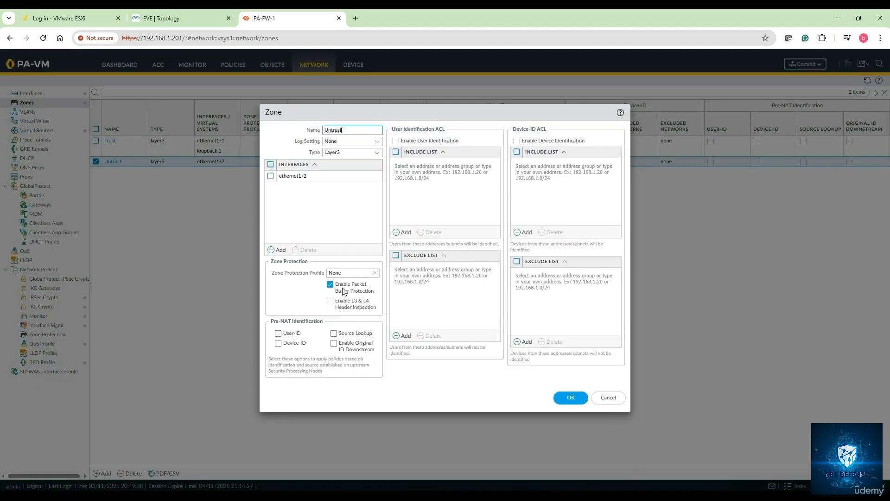
left_click(569, 398)
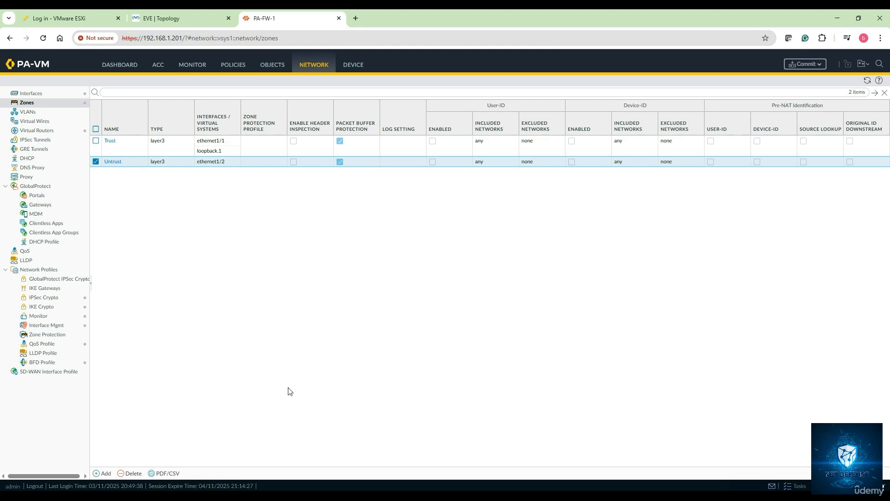
Switch back to notes.txt in Notepad and add the subheading "Working process:" after a blank line
key("alt+Tab")
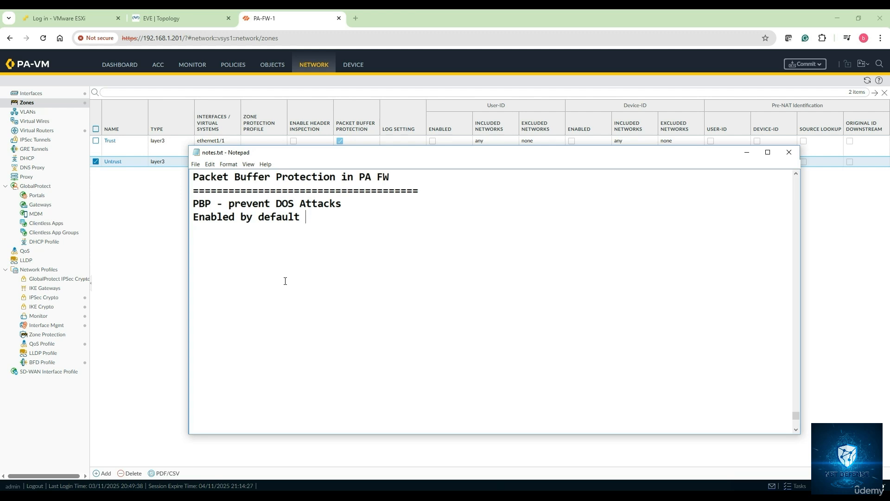
key("Return")
key("Return")
type("Working process")
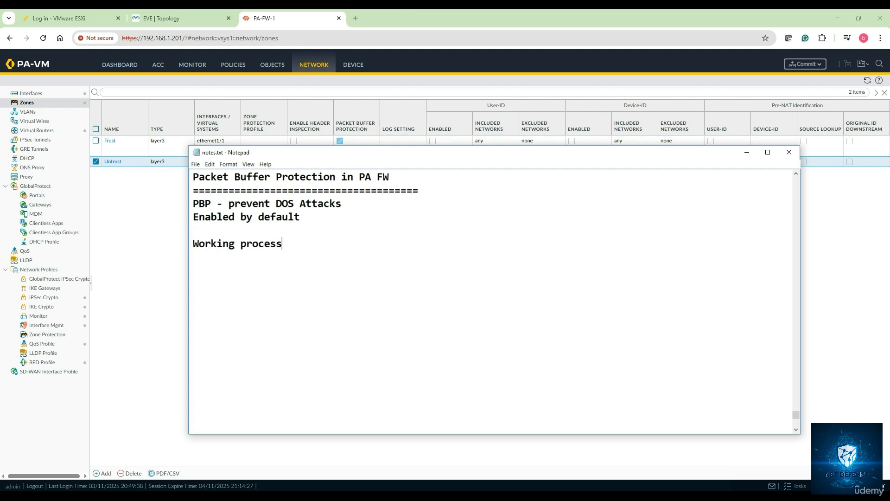
type(": ")
Write the first list item "1. Monitoring buffer usage in the NPU (Network Processing Unit)" under the subheading
type("1.")
type(" Monitor")
type("ing")
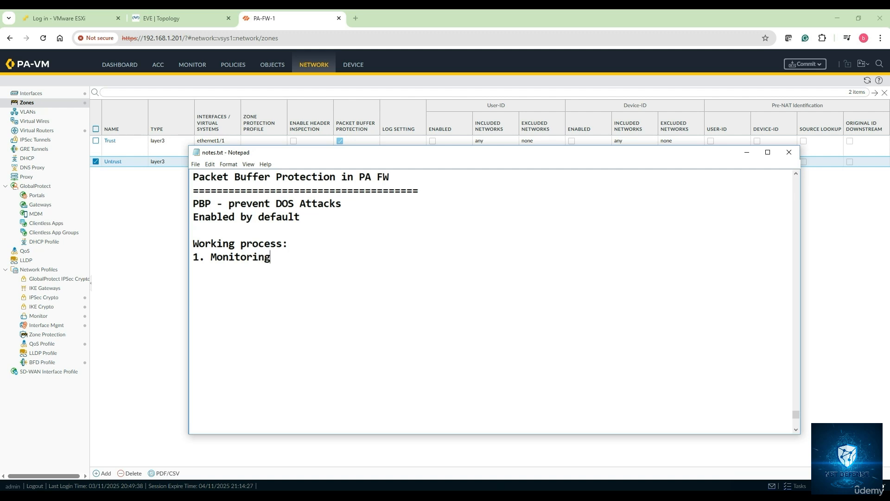
type(" buffere")
key("BackSpace")
type("usage")
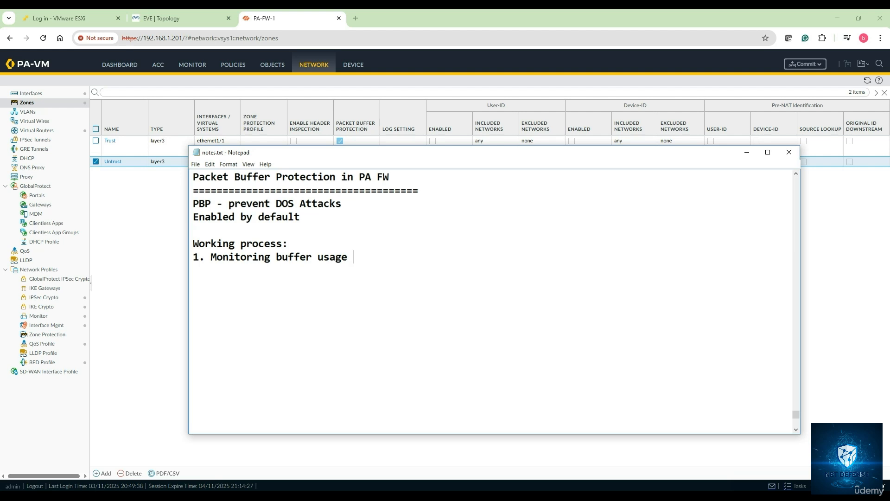
type("in the NPU (Ne")
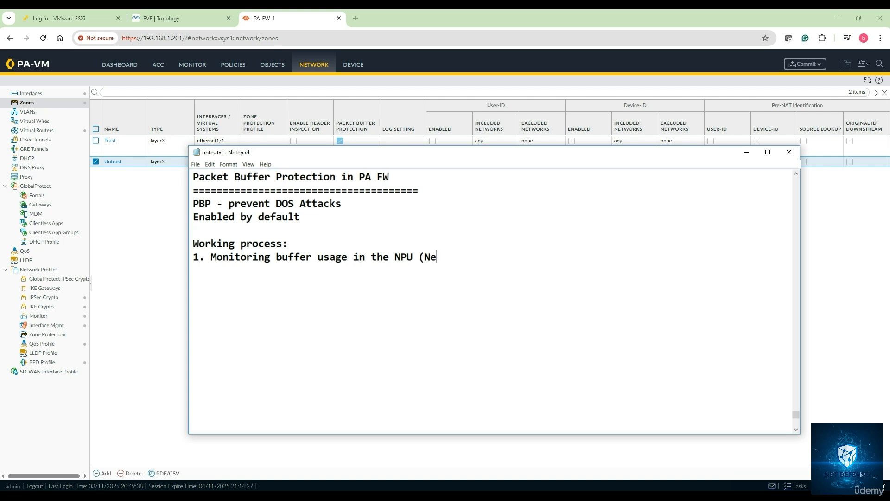
type("twork Processing Unit)")
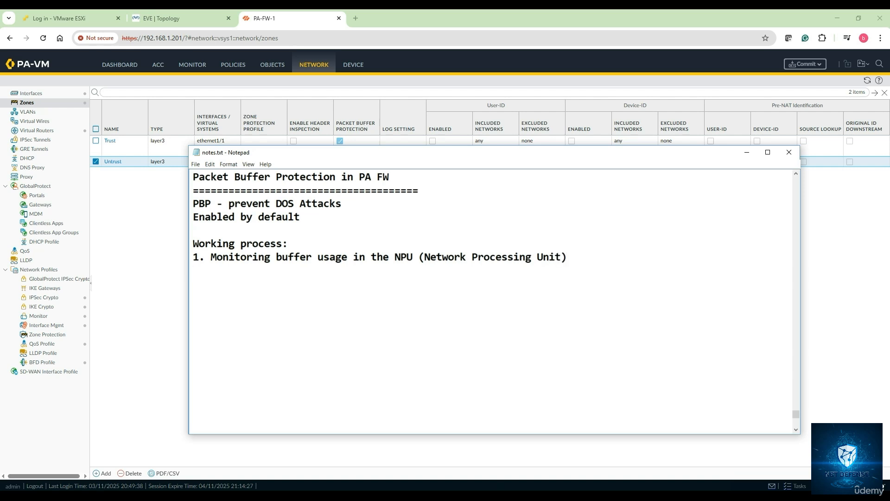
Add the item "2. Threshold based Protection" with the sub-lines "-Alert Threshold" and "-Activate Threshold"
key("Return")
type("2. Threshold ba")
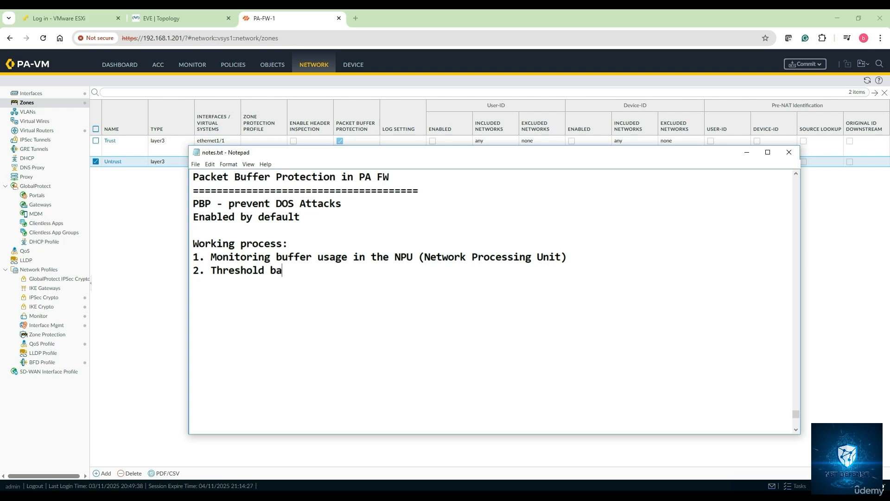
type("sed Protection")
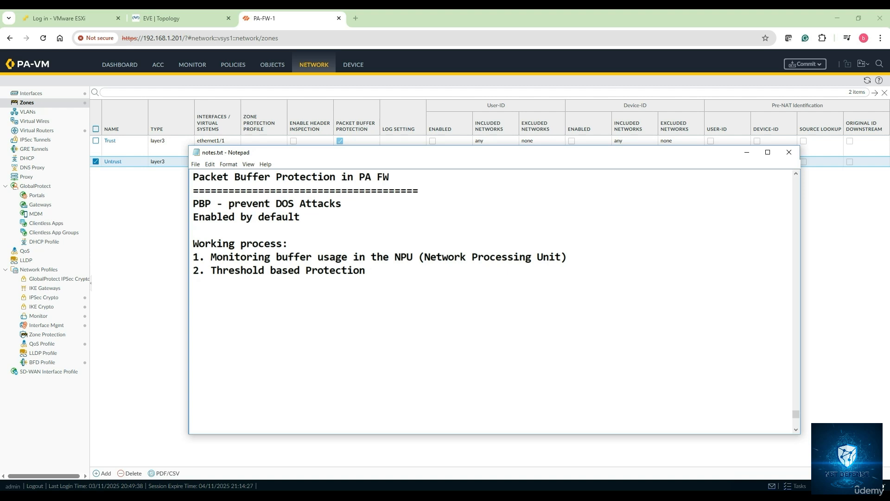
key("Return")
type("-Alert Threshold")
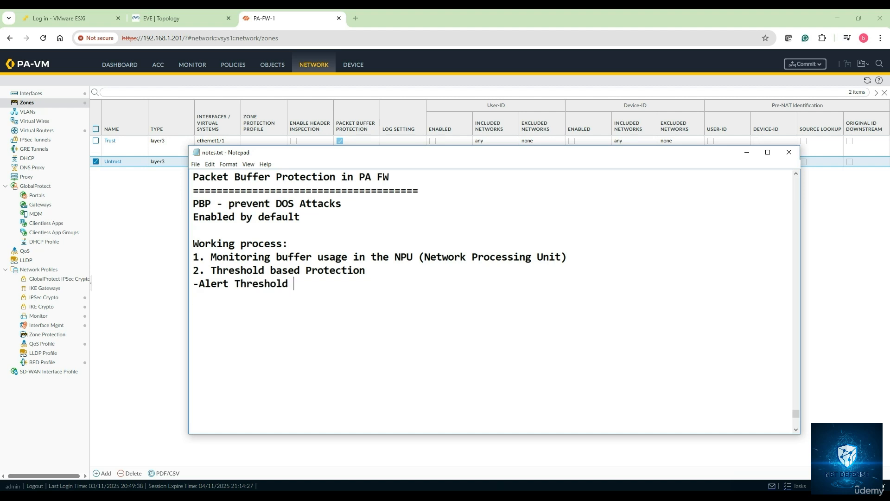
type("-A")
key("BackSpace")
type("Activate Threshold")
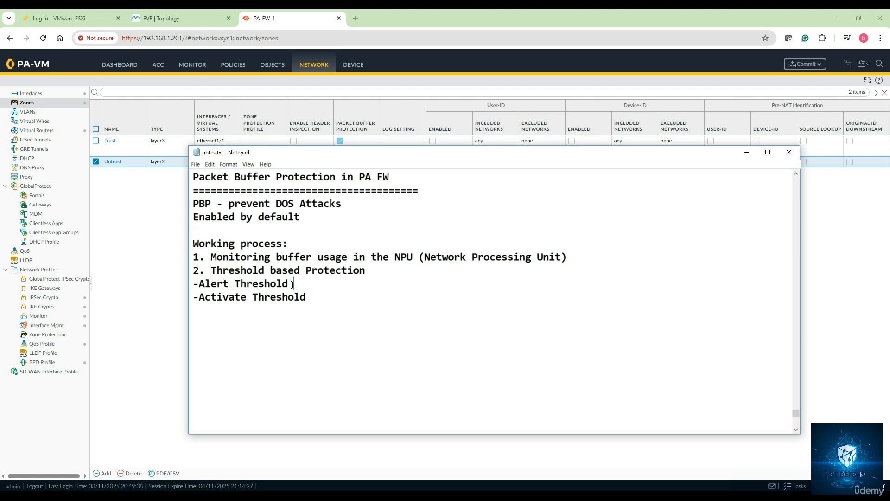
Append "- log a warning" to the Alert Threshold line
left_click_drag(294, 283, 200, 280)
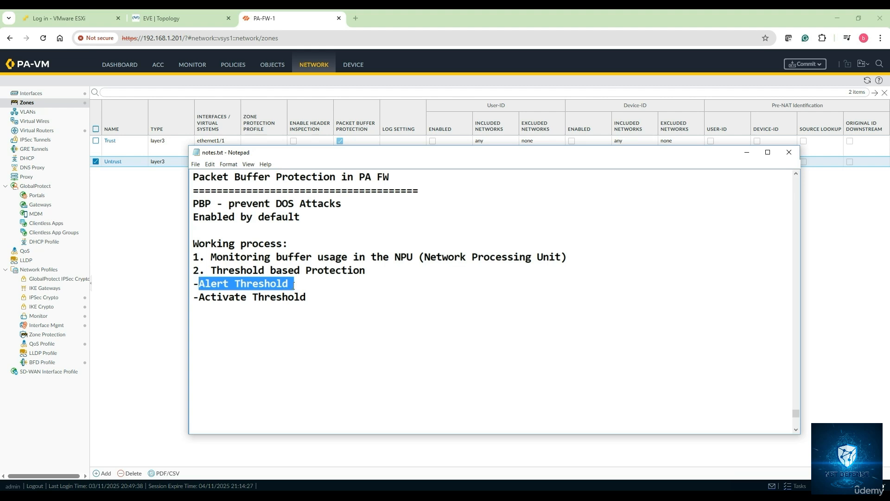
left_click(301, 282)
type("- l")
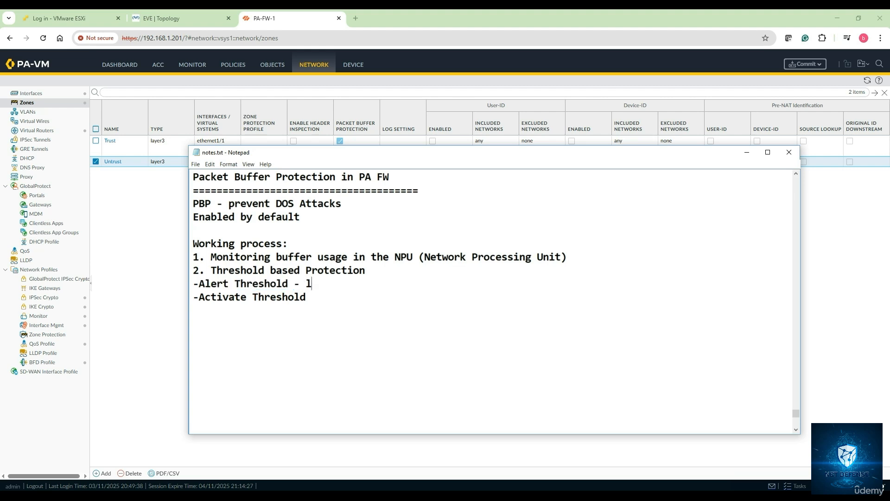
type("og a waring")
key("BackSpace")
key("BackSpace")
key("BackSpace")
key("BackSpace")
type("ning")
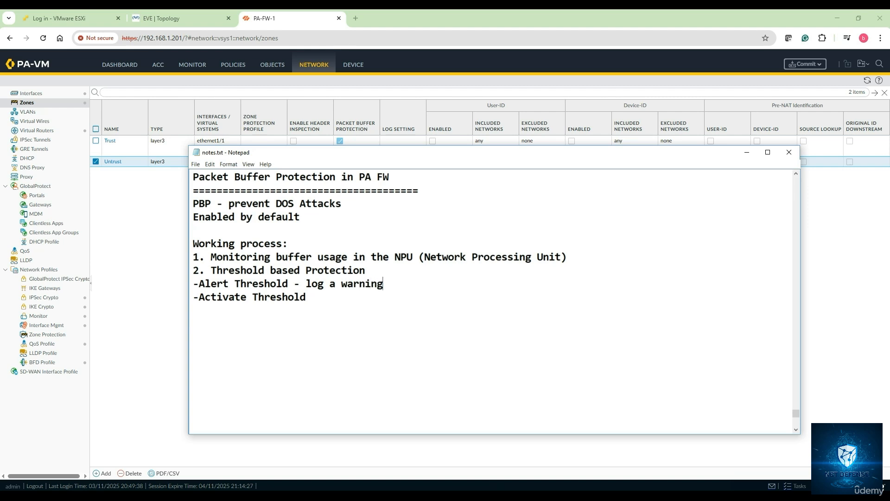
Append "- drops the packets from offending sources" to the Activate Threshold line
key("Down")
type("-")
type("drops the packets ")
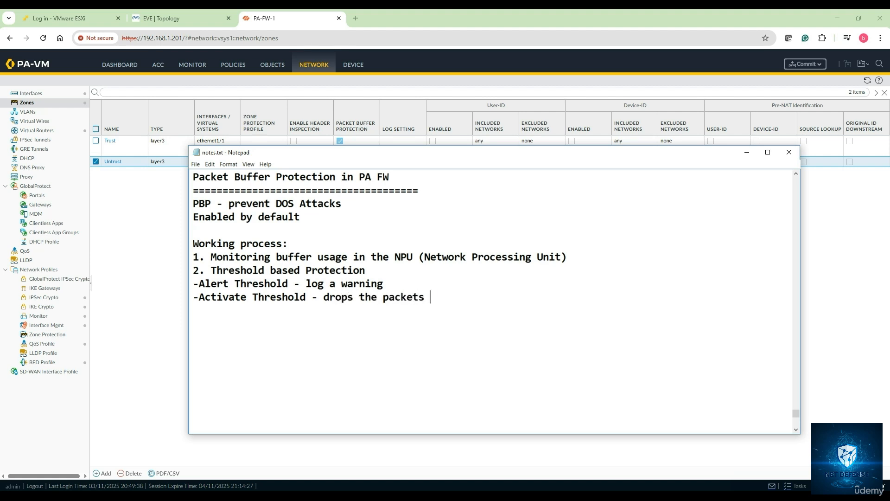
type("from offendi")
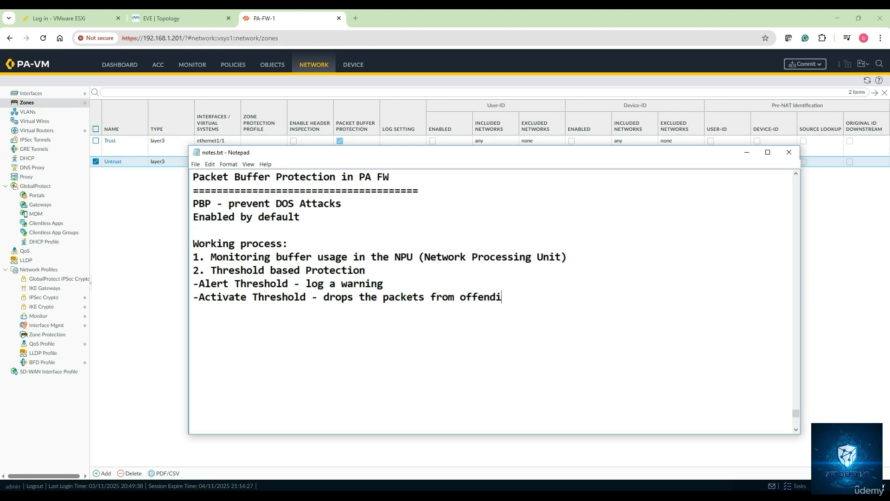
type("ng sources")
Add the item "3. Offending Identification - Identifies the top source IPS" below the threshold lines
type("3.")
type(" O")
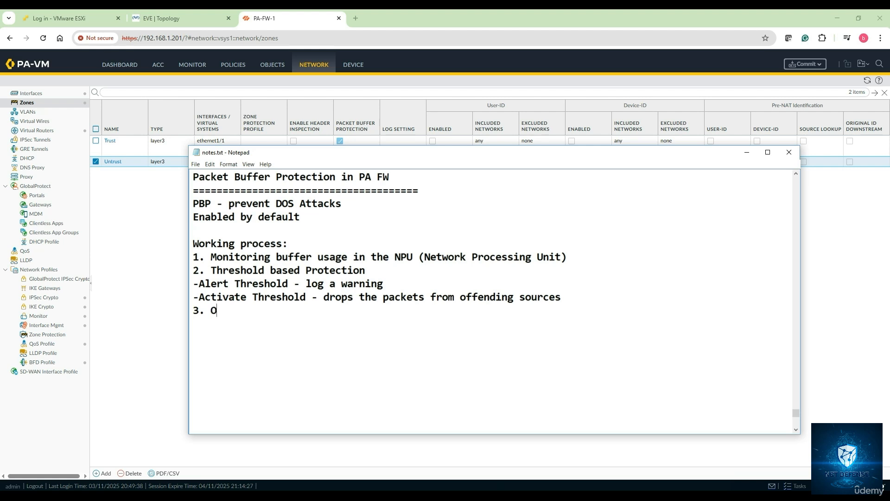
type("ffending Identification")
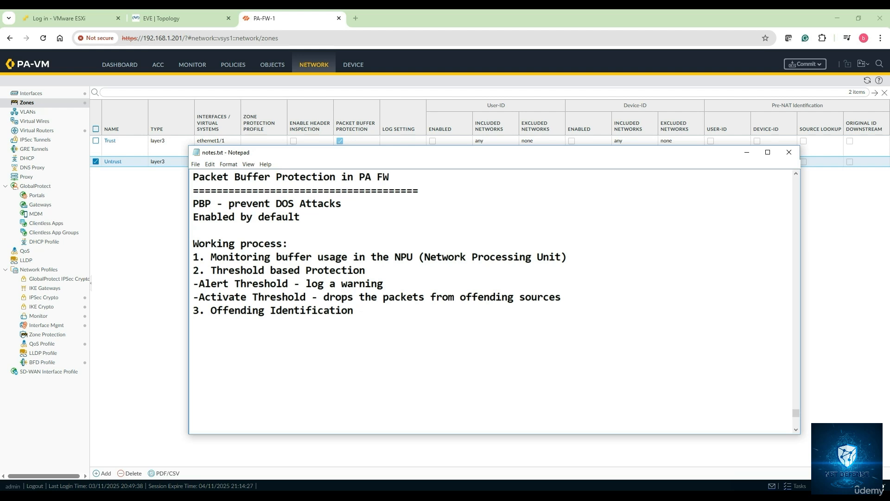
type("-")
type("Identifies the ")
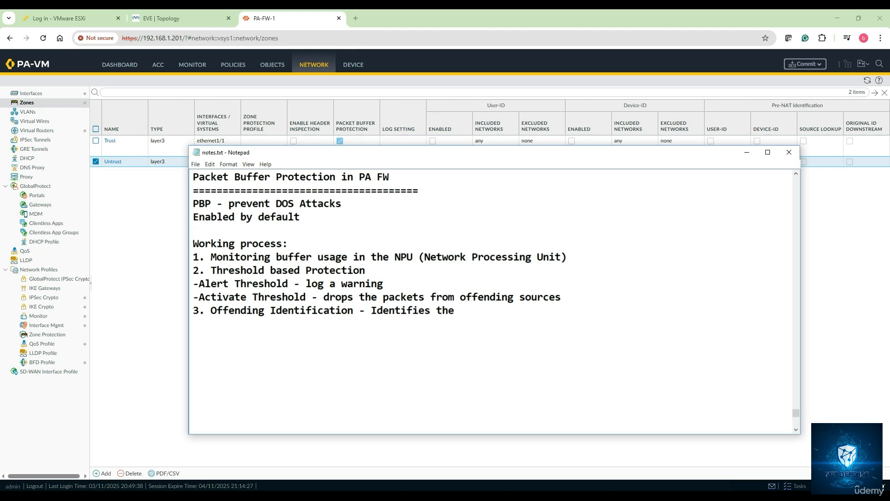
type("top source IPS")
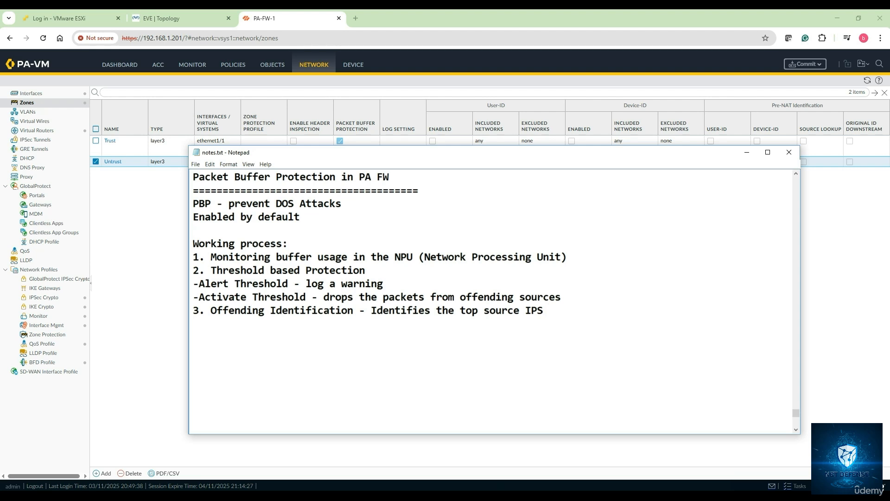
Correct "IPS" to "IPs" in the Offending Identification line and append "as offenders"
key("BackSpace")
type("s ")
type("and cate")
key("BackSpace")
key("BackSpace")
key("BackSpace")
key("BackSpace")
key("BackSpace")
key("BackSpace")
key("BackSpace")
key("BackSpace")
key("BackSpace")
type("as offenders ")
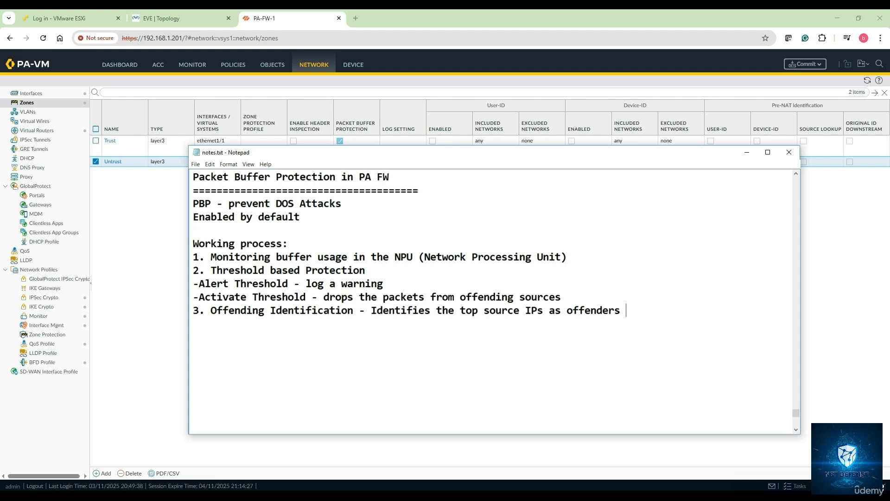
Extend the end of the Offending Identification line with "causing higher buffer usage"
type("and")
key("BackSpace")
key("BackSpace")
key("BackSpace")
key("BackSpace")
type("causing higher buffe")
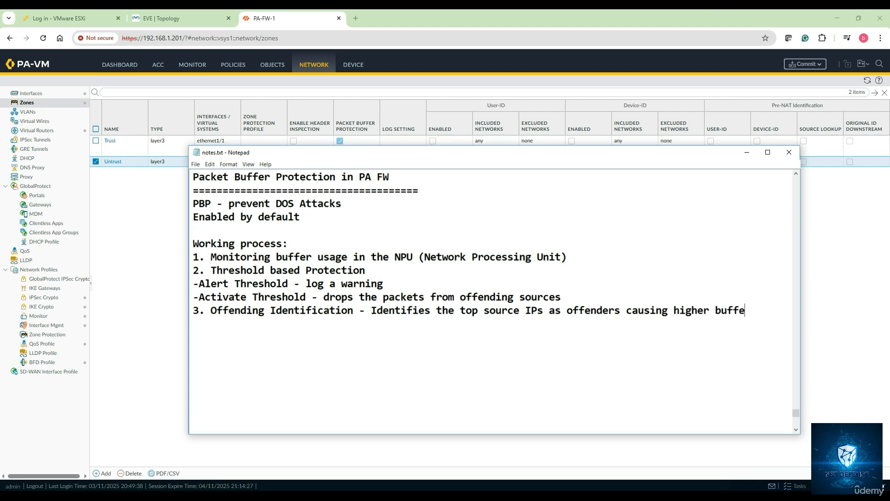
type("r usage")
Add the item "4. Traffic Rate Control - Offending IPs have their traffic dropped or limited until buffer utilization returns to normal."
key("Return")
type("4. Traffi")
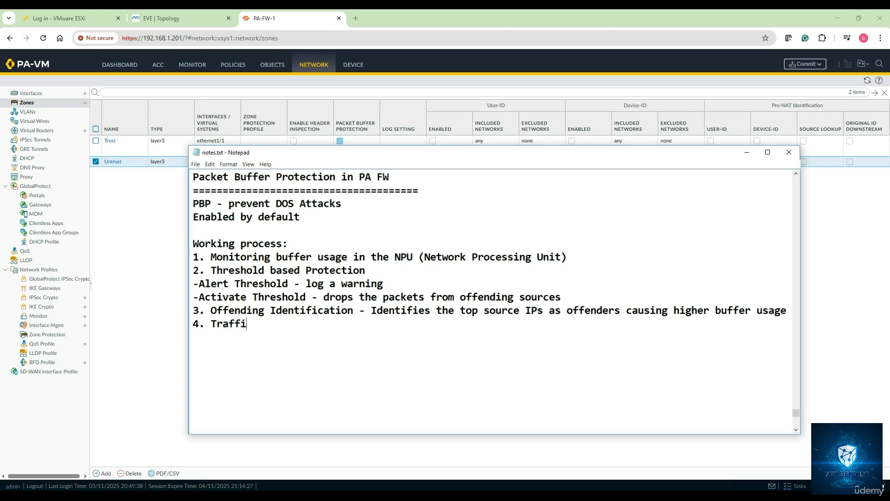
type("c Rate Control -")
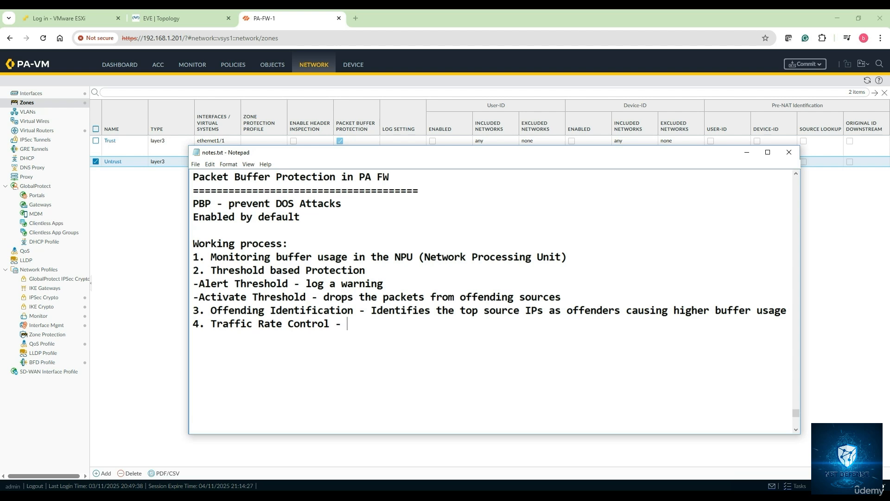
type("Offending I")
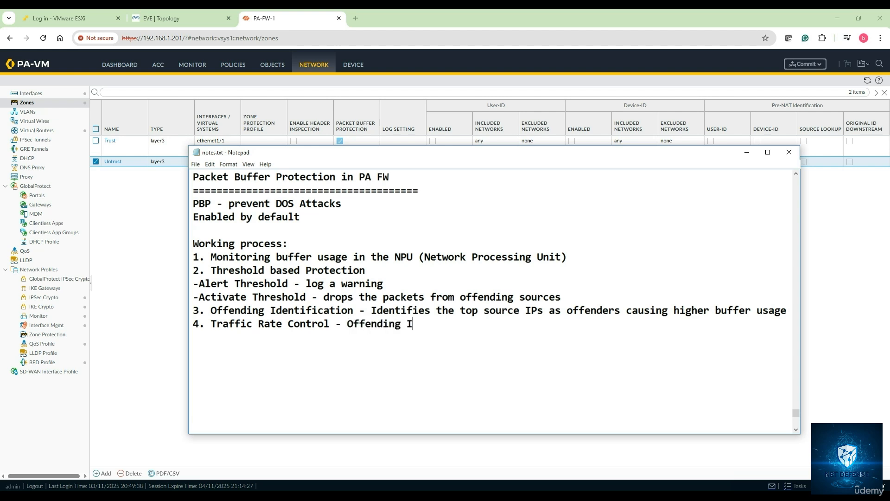
type("Ps have their ")
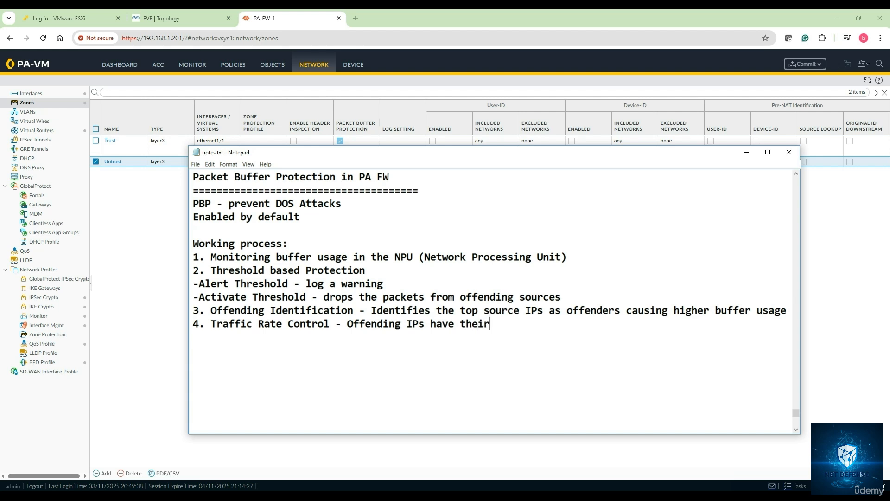
type("traffic dropped")
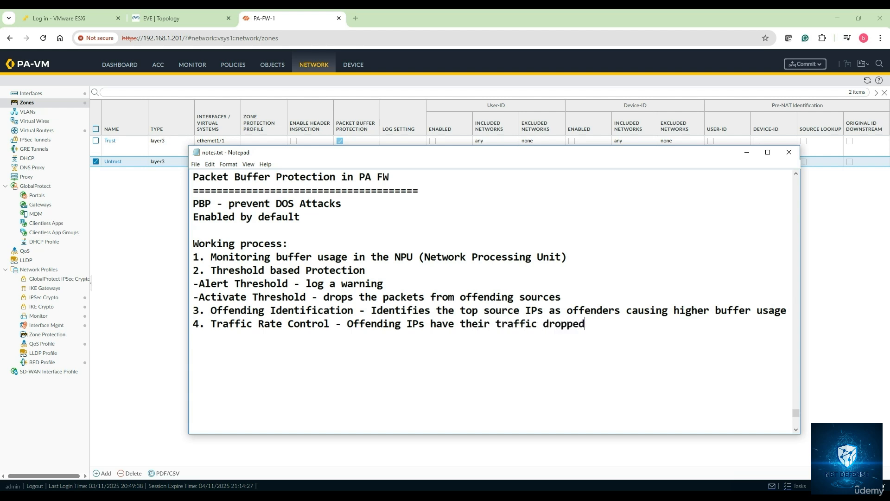
type(" or limited unt")
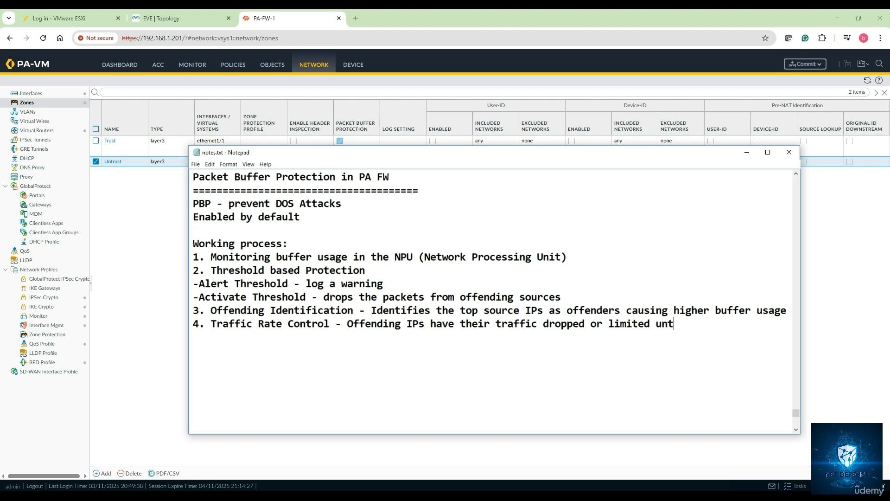
type("il buffer uti")
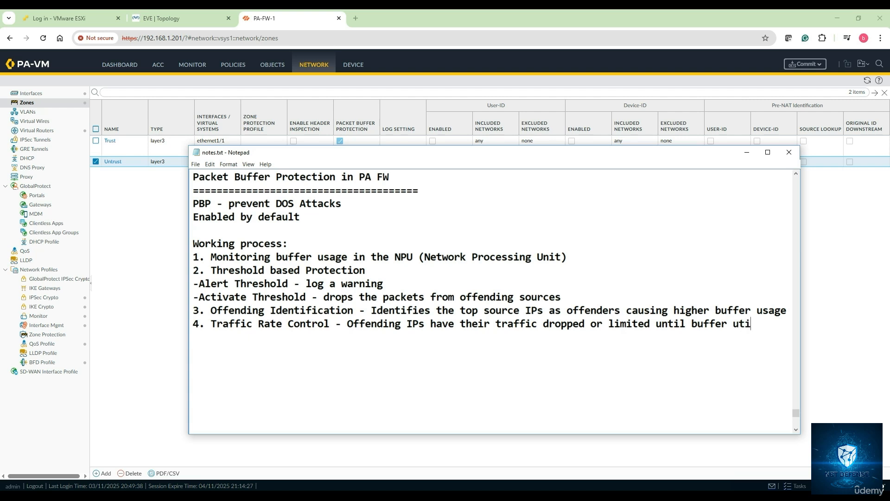
type("lization ")
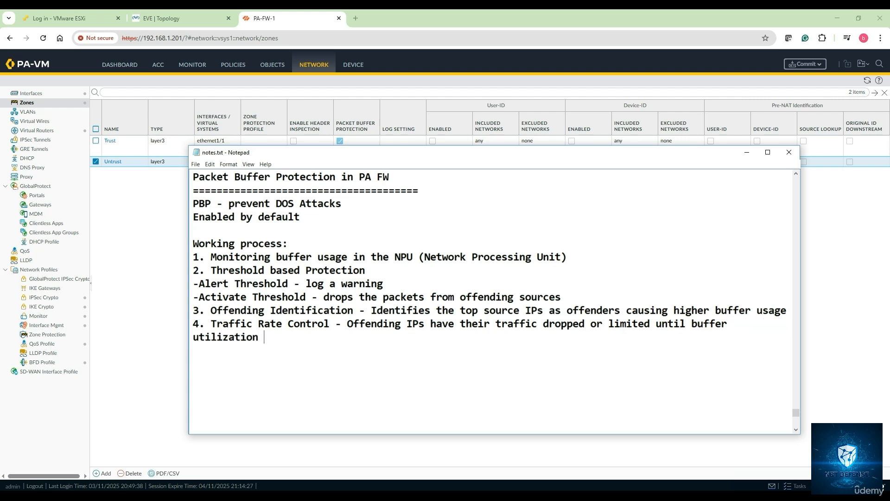
type("returns to normal.")
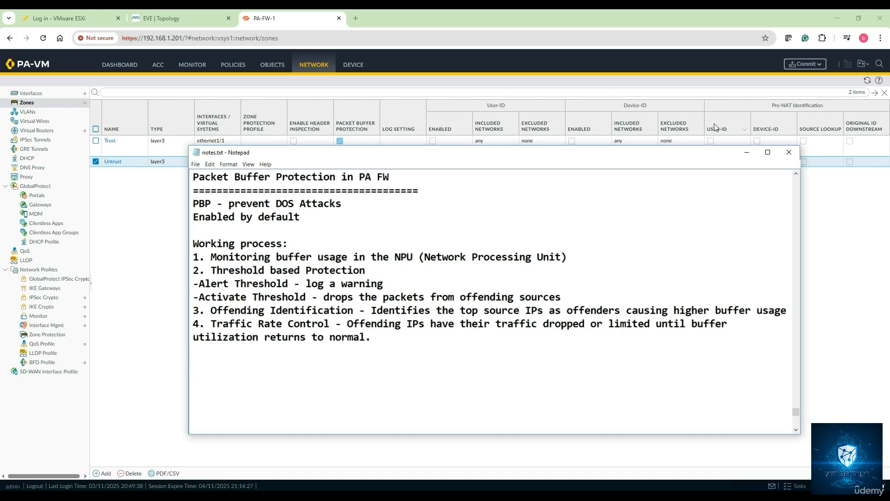
Switch to the PA-FW-1 web interface and examine the Packet Buffer Protection thresholds and block times in the device's session settings
left_click(746, 153)
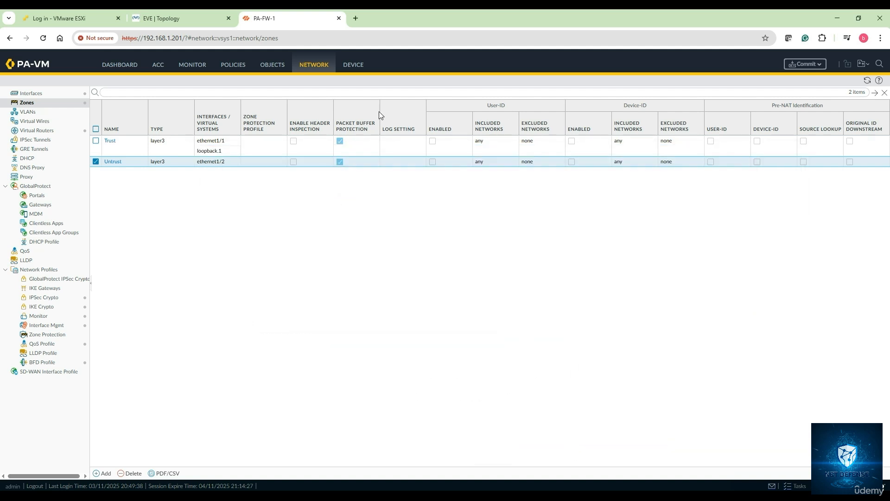
left_click(350, 68)
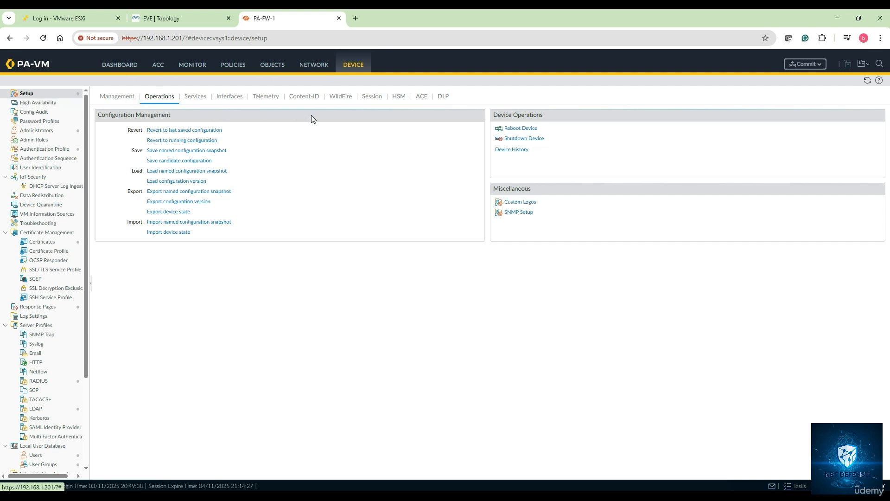
left_click(372, 98)
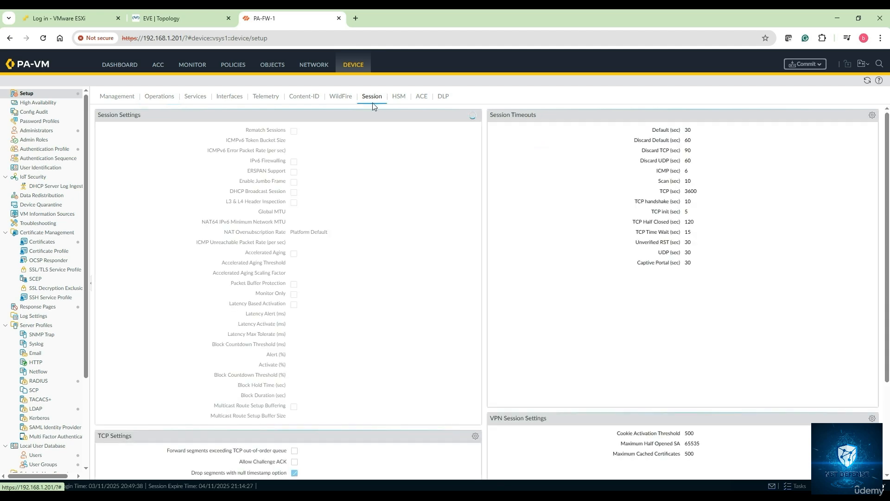
scroll(347, 199, "down", 3)
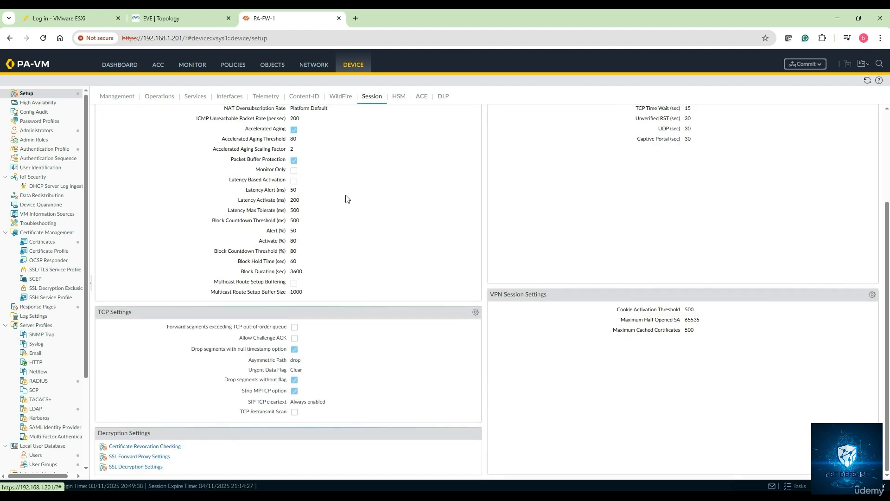
scroll(347, 199, "up", 2)
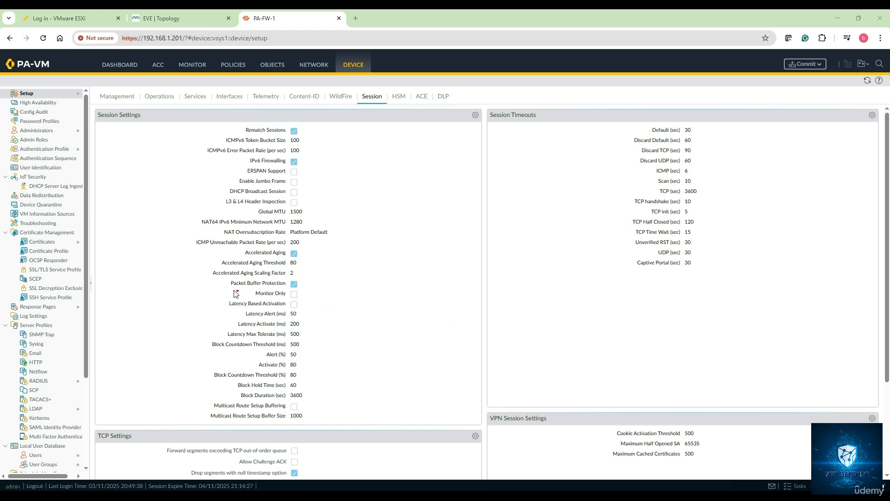
mouse_move(206, 285)
left_mouse_down()
mouse_move(224, 283)
mouse_move(216, 291)
left_mouse_up()
left_click_drag(210, 313, 247, 313)
mouse_move(189, 345)
left_mouse_down()
mouse_move(210, 344)
mouse_move(228, 323)
mouse_move(187, 358)
mouse_move(197, 408)
left_mouse_up()
mouse_move(235, 365)
left_mouse_down()
mouse_move(297, 347)
mouse_move(302, 366)
mouse_move(293, 370)
left_mouse_up()
mouse_move(206, 390)
left_mouse_down()
mouse_move(234, 388)
mouse_move(231, 397)
left_mouse_up()
mouse_move(226, 354)
left_mouse_down()
mouse_move(217, 359)
mouse_move(211, 395)
mouse_move(235, 403)
left_mouse_up()
Switch to the EVE topology and examine the attack path from Attacker-PC to PA-FW-1's outside interface
mouse_move(238, 495)
left_click(245, 465)
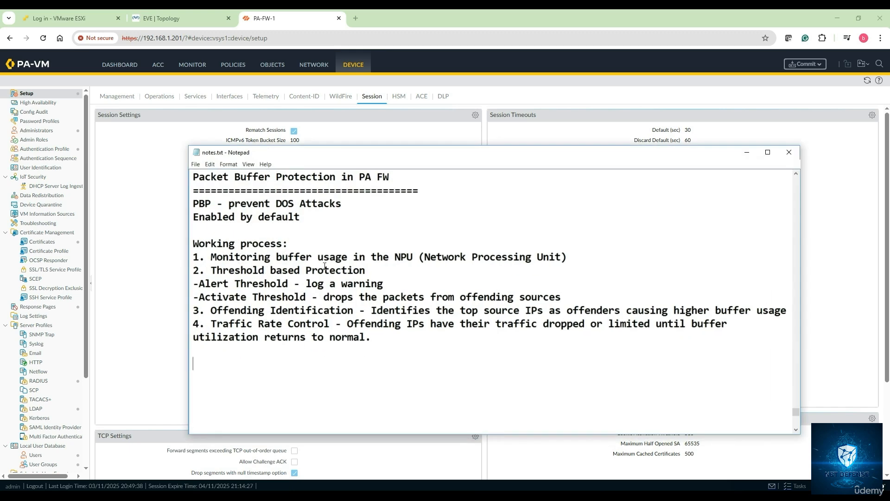
left_click(179, 24)
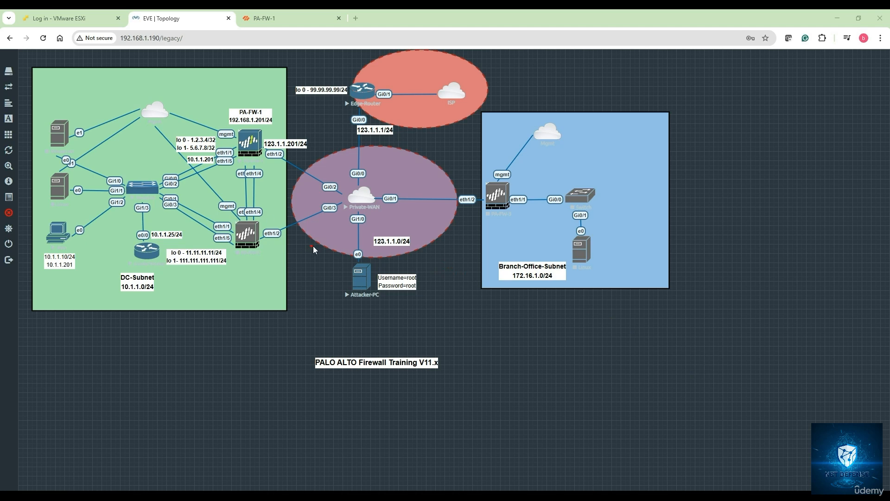
mouse_move(356, 269)
left_mouse_down()
mouse_move(347, 233)
mouse_move(302, 157)
mouse_move(207, 154)
mouse_move(170, 214)
mouse_move(174, 204)
left_mouse_up()
mouse_move(263, 141)
left_mouse_down()
mouse_move(270, 150)
mouse_move(244, 142)
mouse_move(236, 153)
left_mouse_up()
mouse_move(277, 156)
left_mouse_down()
mouse_move(278, 137)
mouse_move(261, 138)
left_mouse_up()
mouse_move(274, 137)
left_mouse_down()
mouse_move(296, 131)
mouse_move(287, 157)
mouse_move(310, 145)
left_mouse_up()
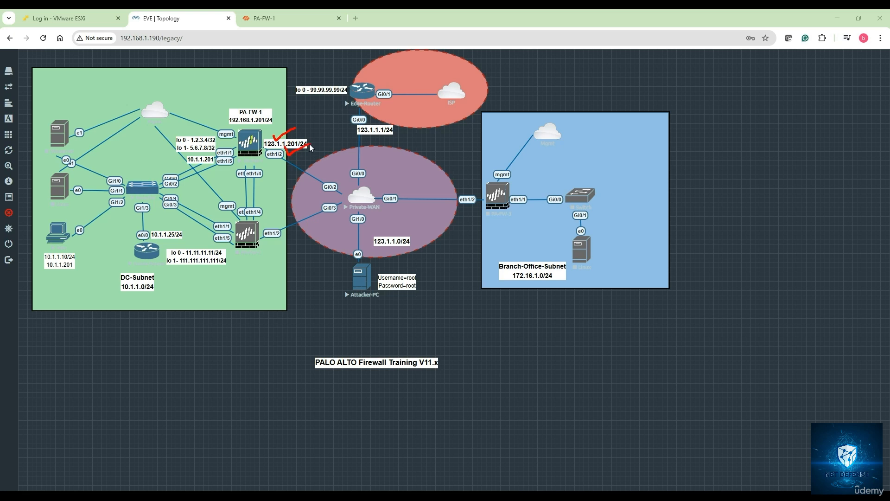
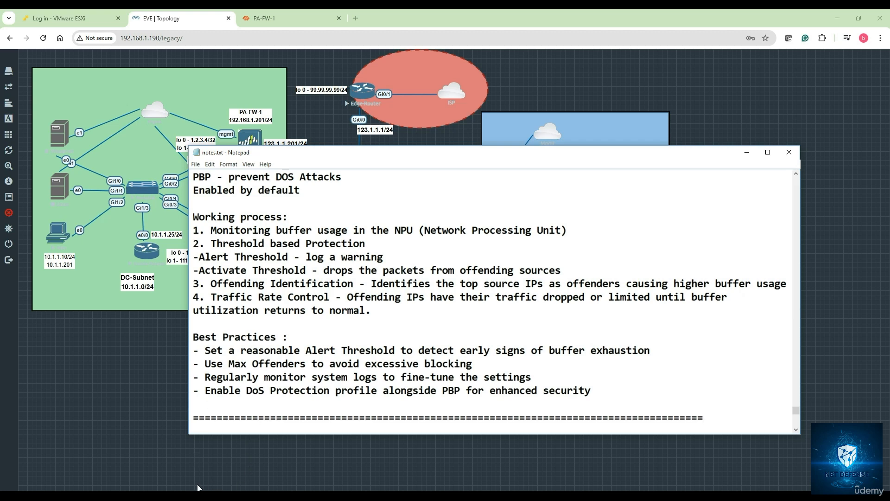
Move the notes window aside and log in to the PA-FW-1 console as admin with the account password
left_click_drag(306, 153, 436, 209)
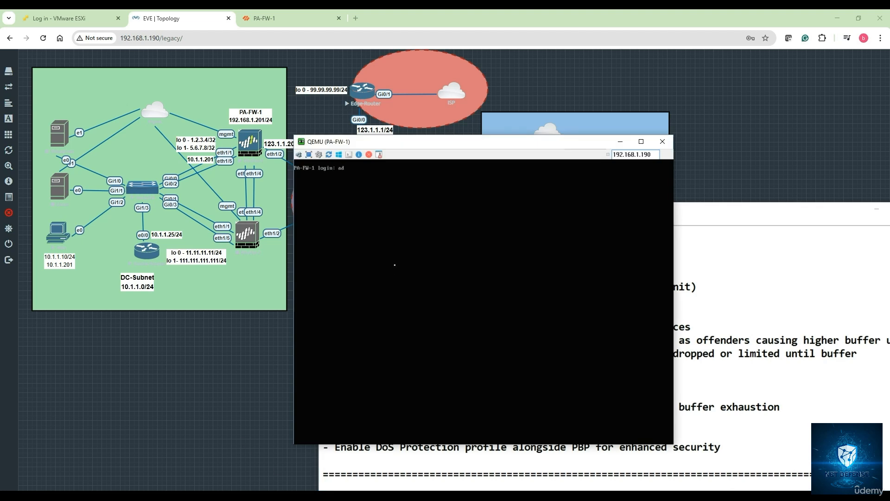
key("Return")
key("Return")
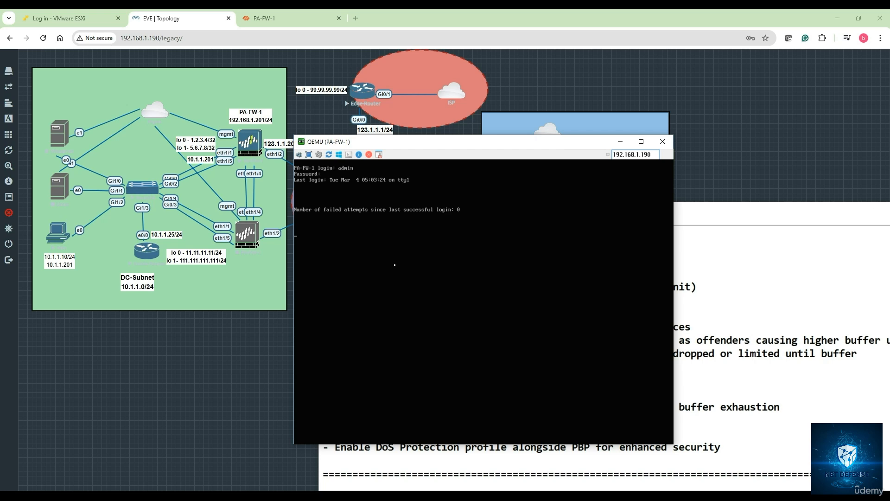
key("Return")
Run "show session packet-buffer-protection" on the PA-FW-1 console to check the buffer protection status
type("show session ")
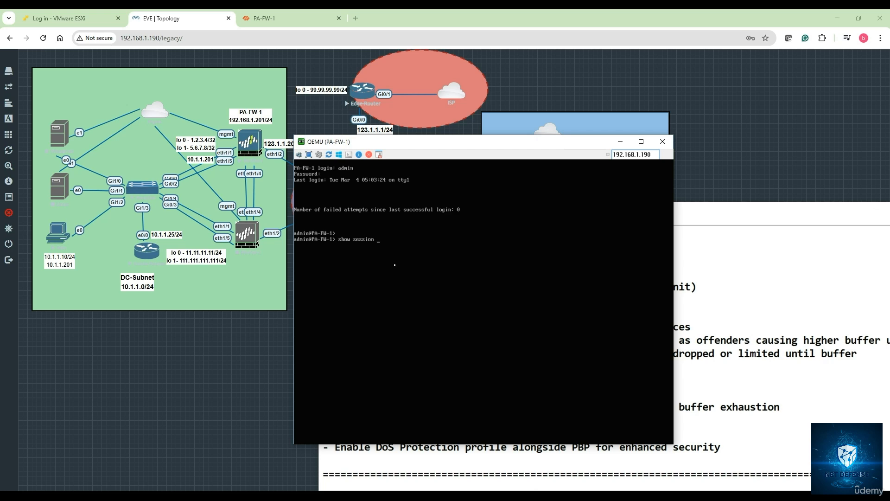
type("pacx")
key("BackSpace")
type("c")
key("Tab")
key("Return")
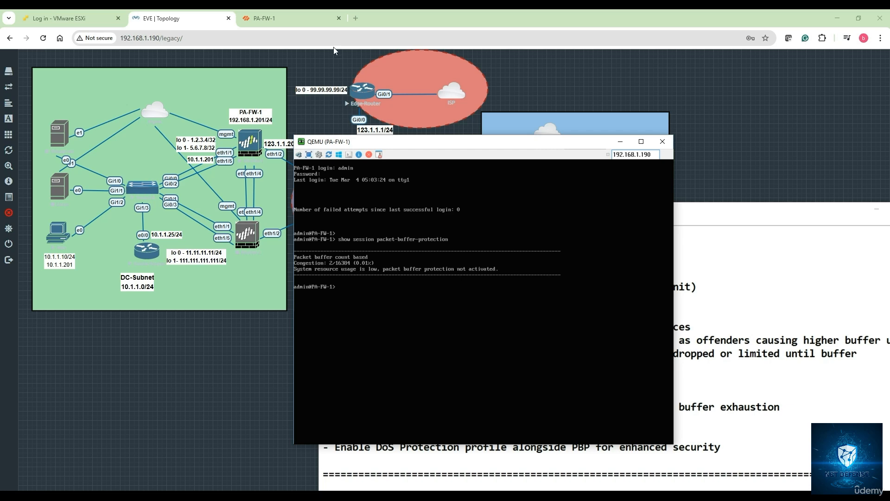
Switch to the PA-FW-1 web interface and check the firewall's threat and traffic logs
left_click(302, 20)
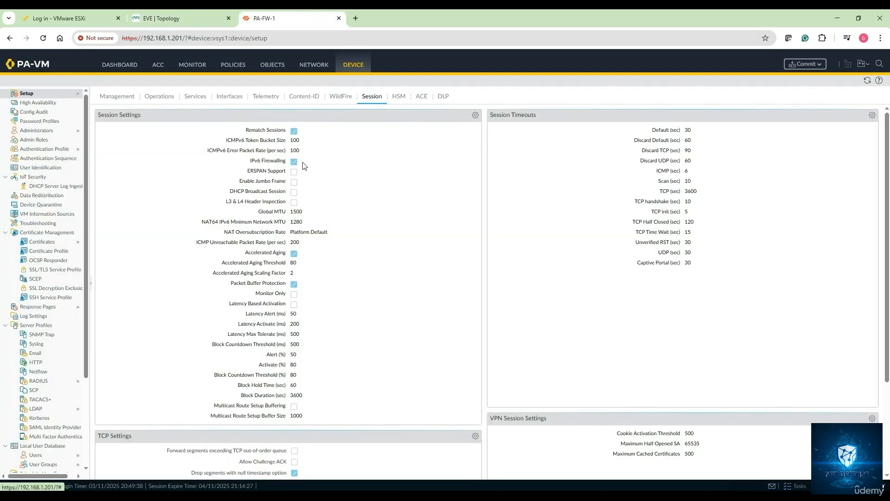
left_click(184, 68)
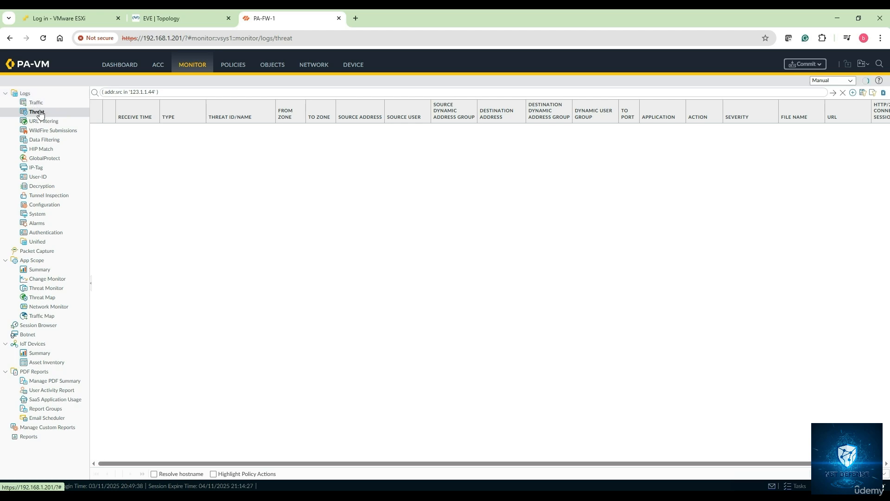
left_click(36, 102)
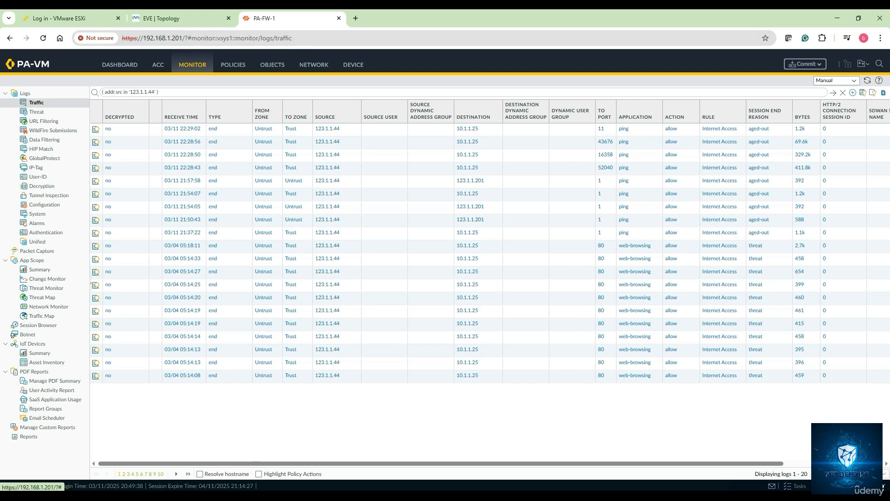
Switch to Notepad and add the heading "Zone Protection Profile in PA FW" below the separator, underlined with equals signs
key("alt+Tab")
scroll(397, 370, "down", 6)
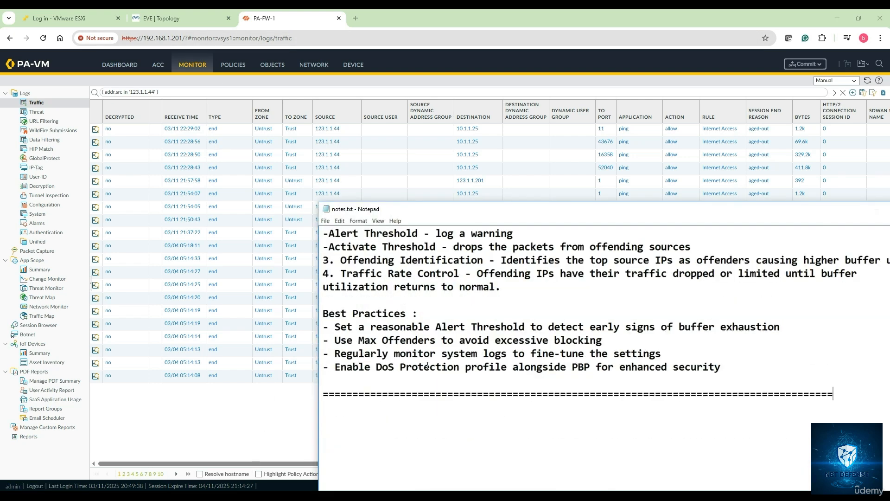
left_click(334, 254)
type("Zo")
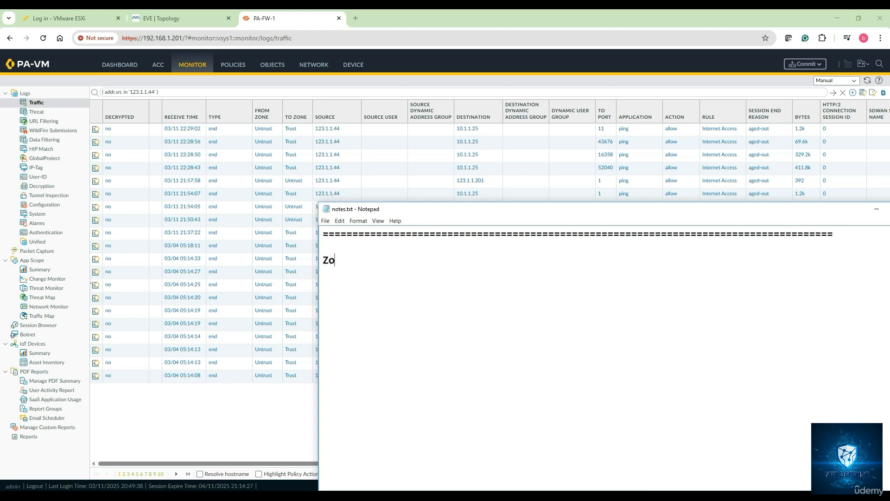
type("ne Protection Profil")
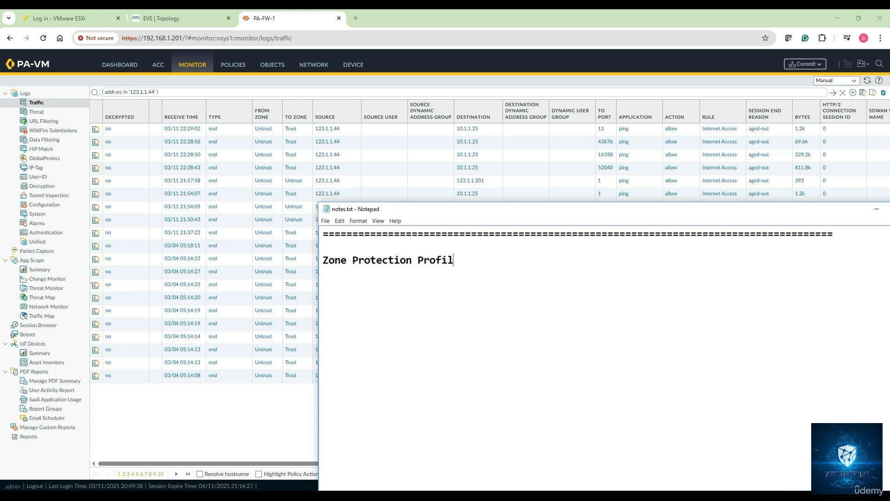
type("e in PA FW")
key("Return")
type("===============================")
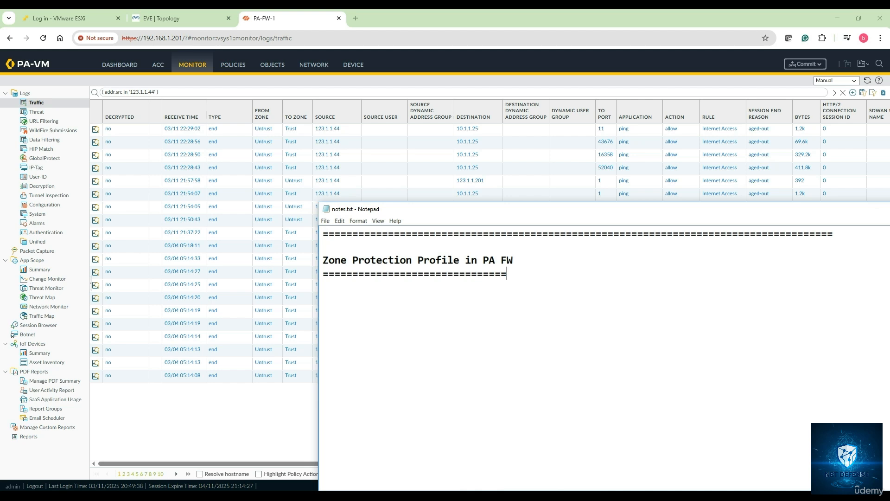
type("===")
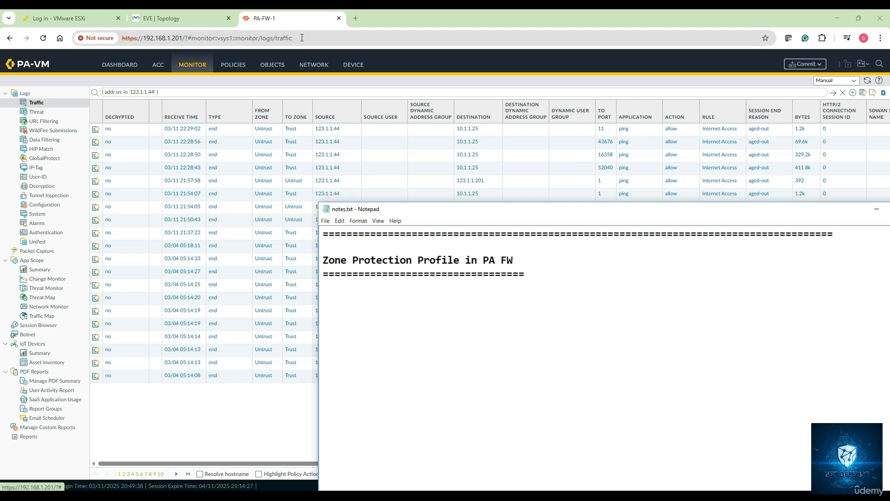
Switch to the PA-FW-1 web interface and open the Trust zone's settings from the zone list
left_click(273, 24)
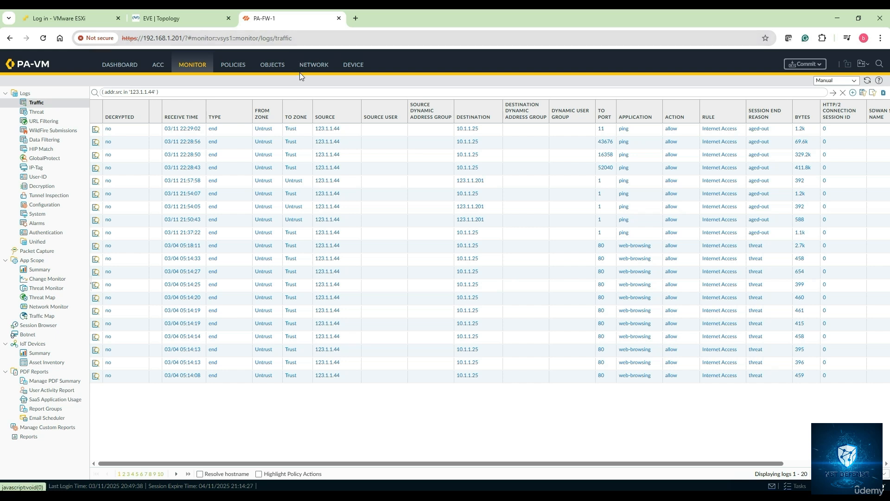
left_click(312, 65)
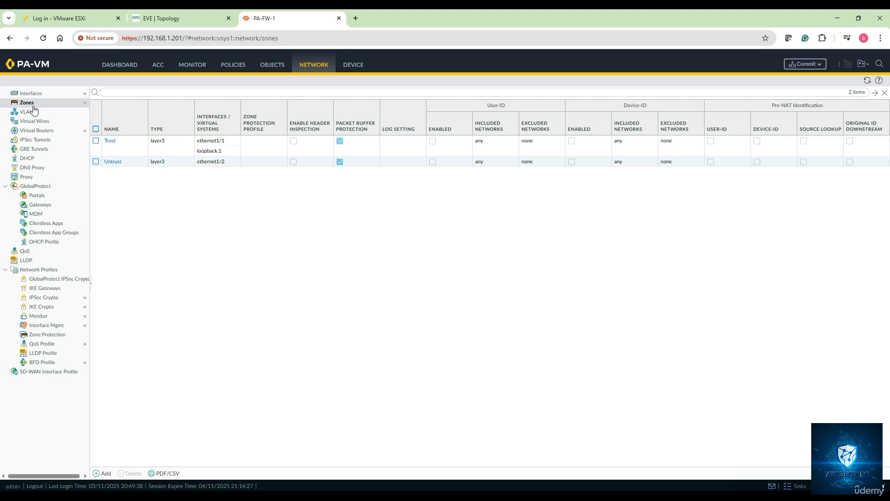
left_click(110, 141)
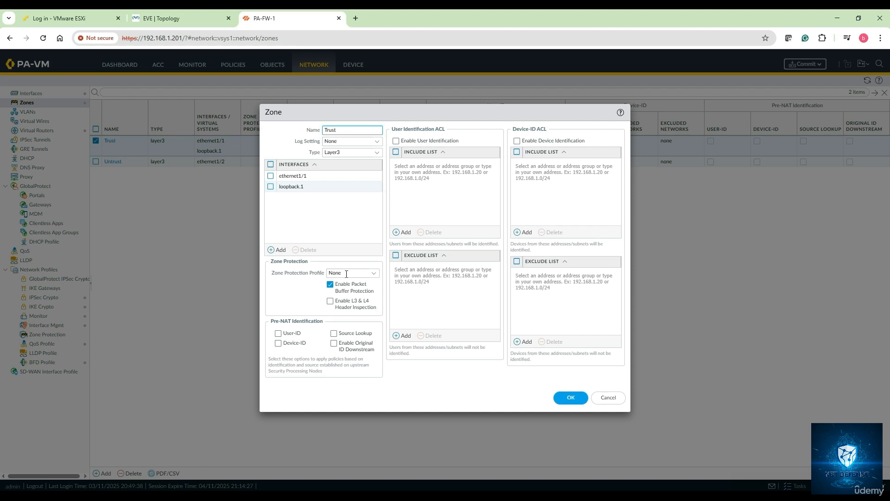
Check which zone protection profiles are available for the Trust zone and close its settings
left_click(375, 278)
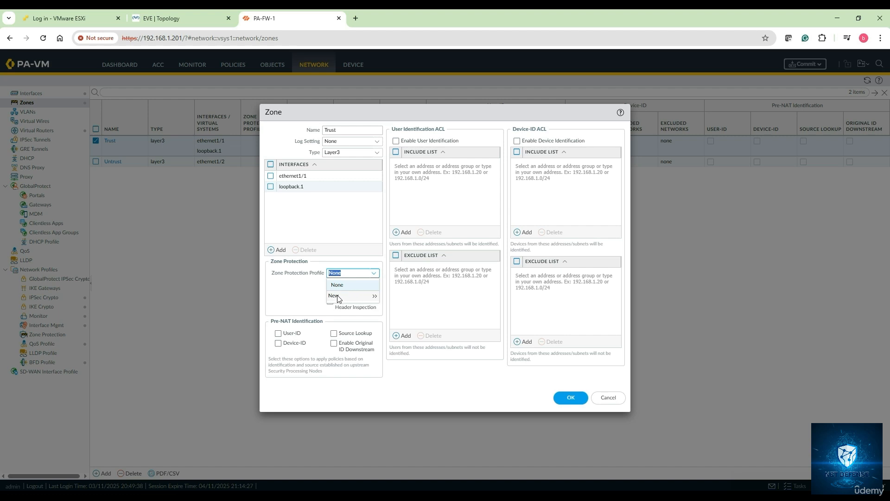
left_click(570, 397)
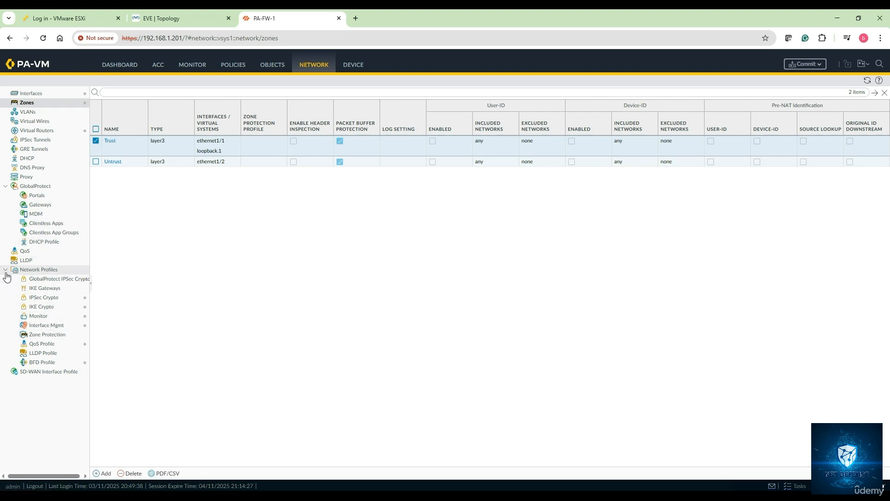
left_click(28, 269)
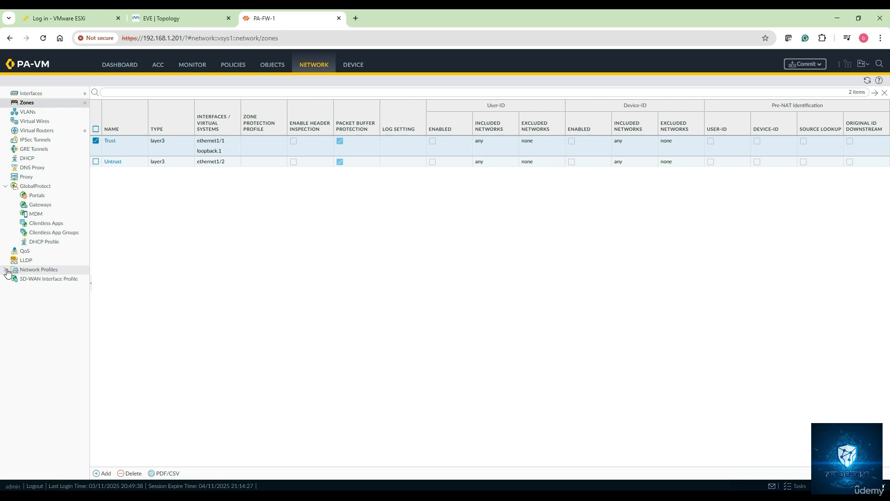
left_click(28, 269)
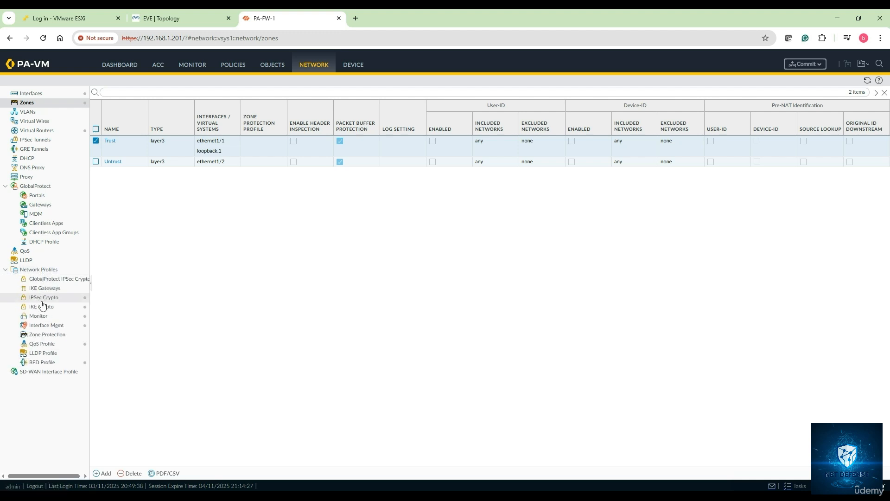
Add a Zone Protection network profile with "My Zone-Protect-Profile-1" as both its name and description
left_click(45, 335)
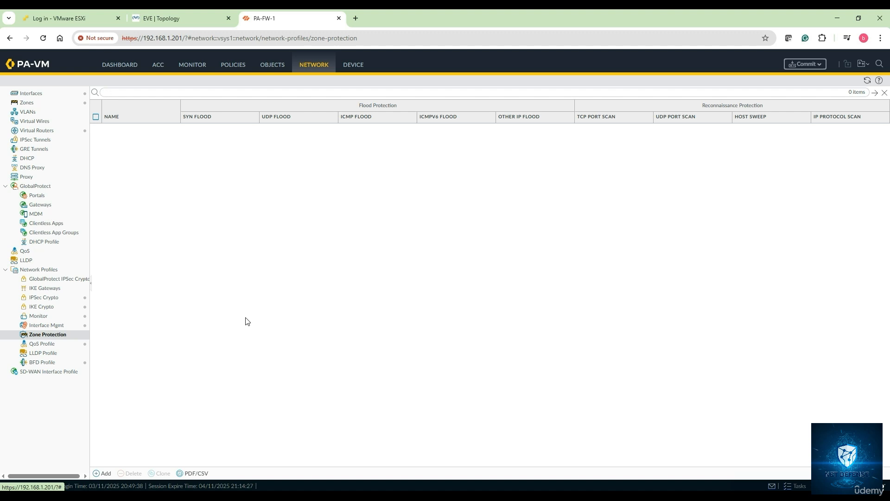
left_click(105, 473)
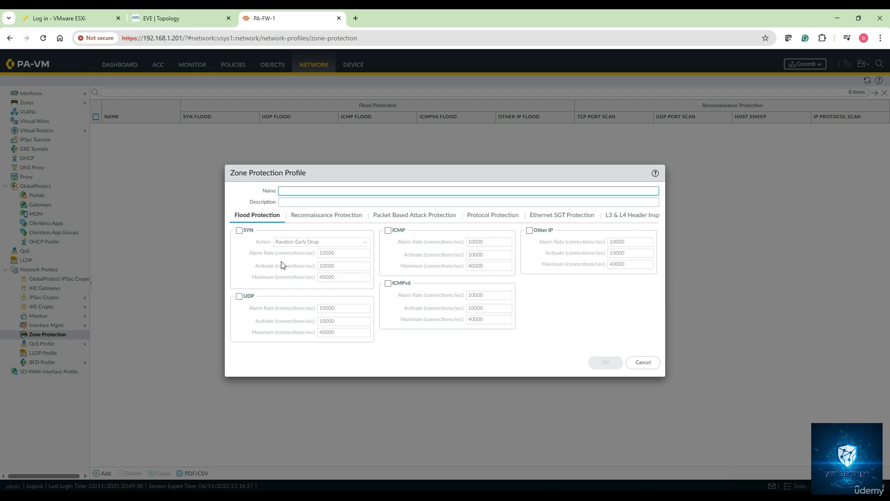
type("My")
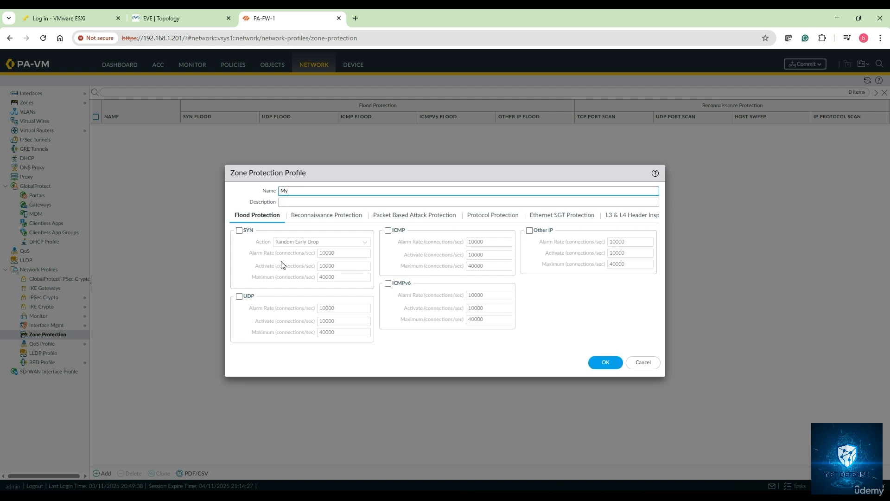
type(" Zone-Protect-Profile-1")
key("ctrl+a")
key("ctrl+c")
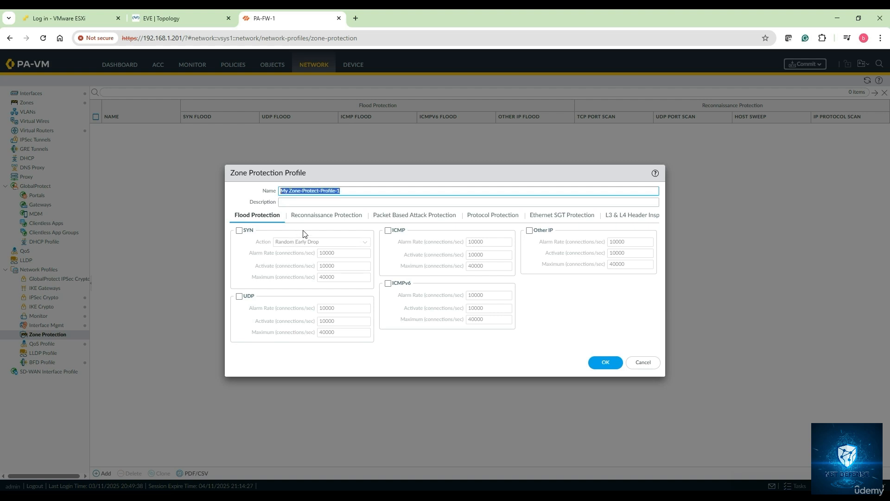
left_click(308, 202)
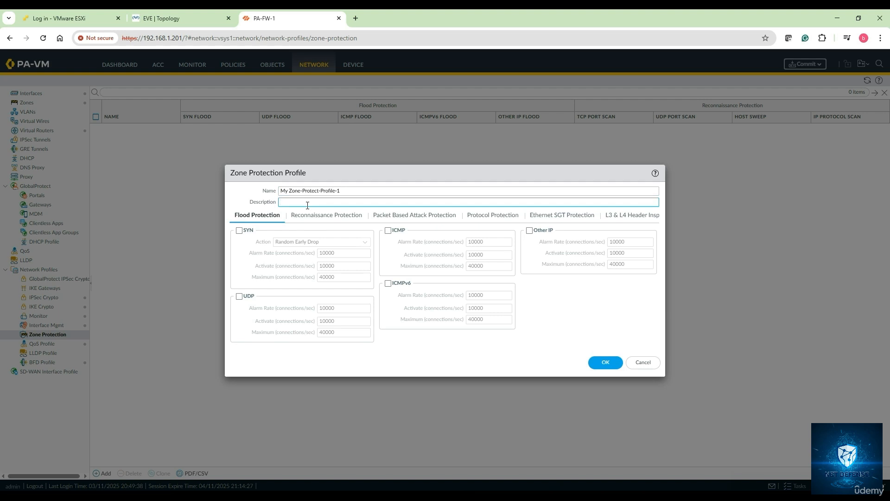
key("ctrl+v")
Examine the profile's reconnaissance, packet-based attack, protocol, Ethernet SGT and L3 & L4 header inspection settings, including the TCP Port Scan action options
left_click(332, 216)
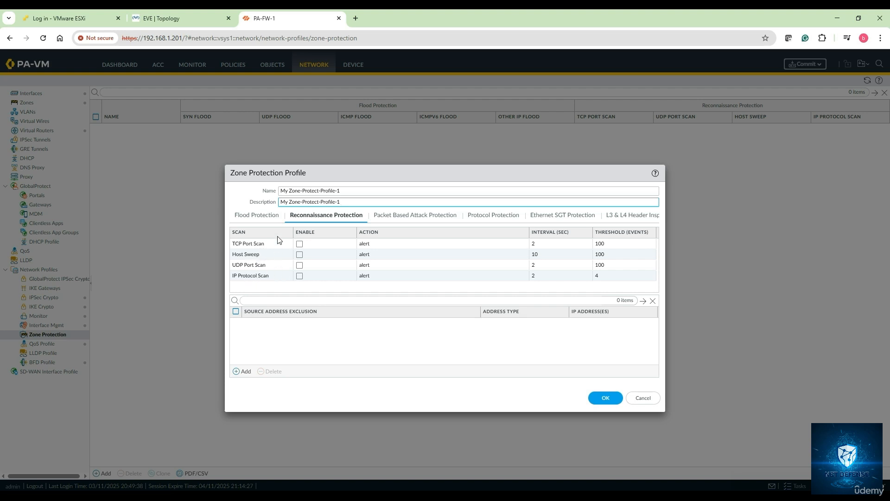
left_click(373, 245)
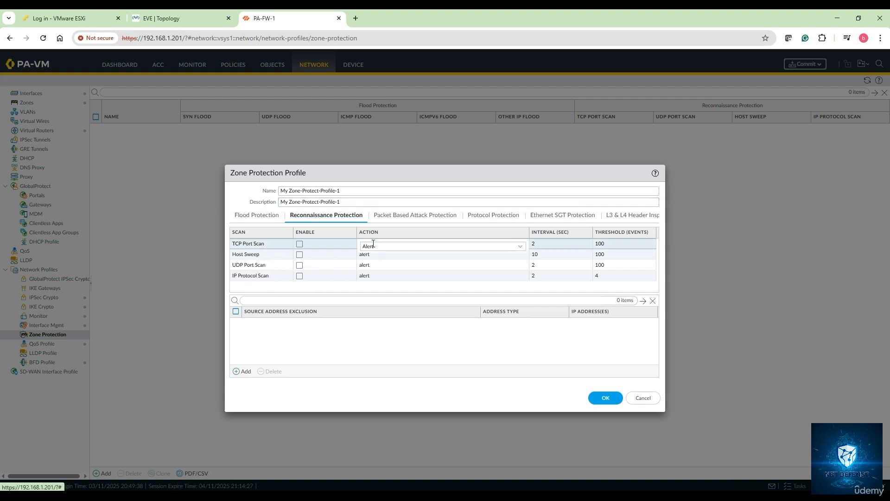
left_click(520, 246)
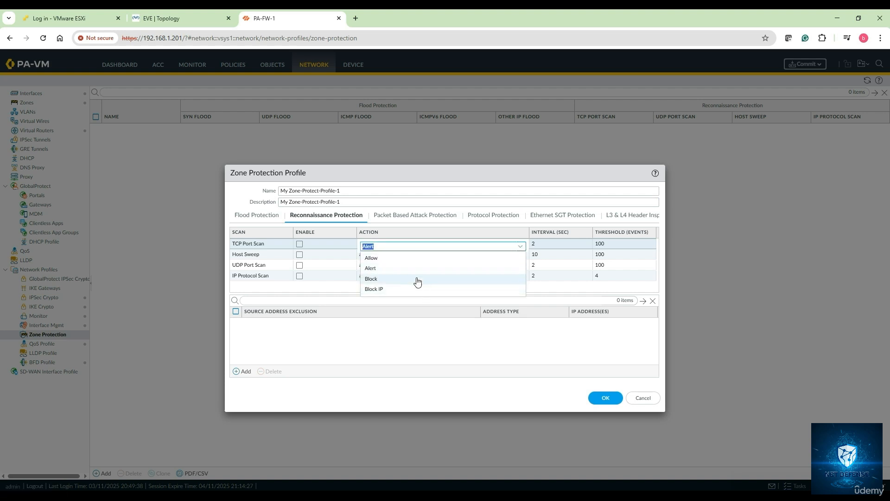
left_click(422, 237)
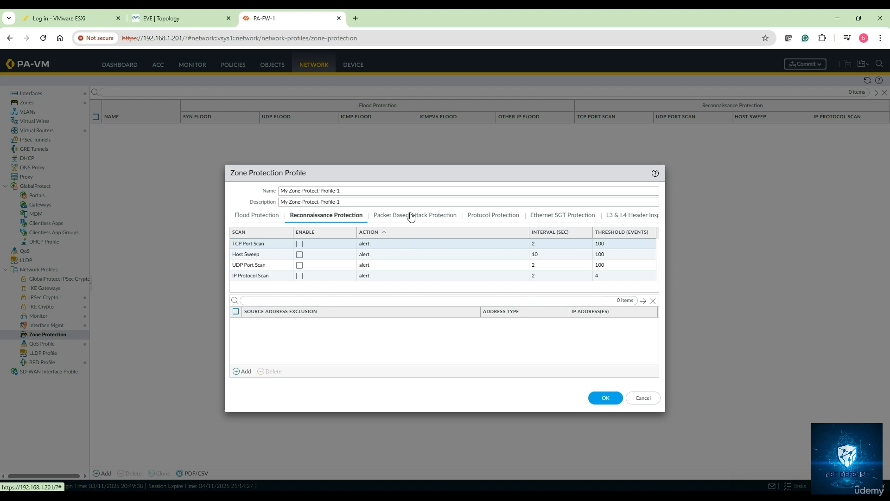
left_click(410, 216)
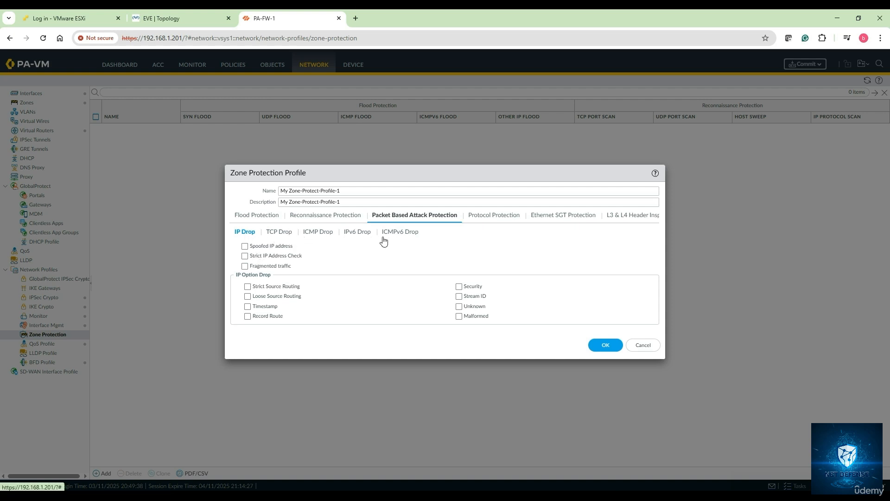
left_click(493, 222)
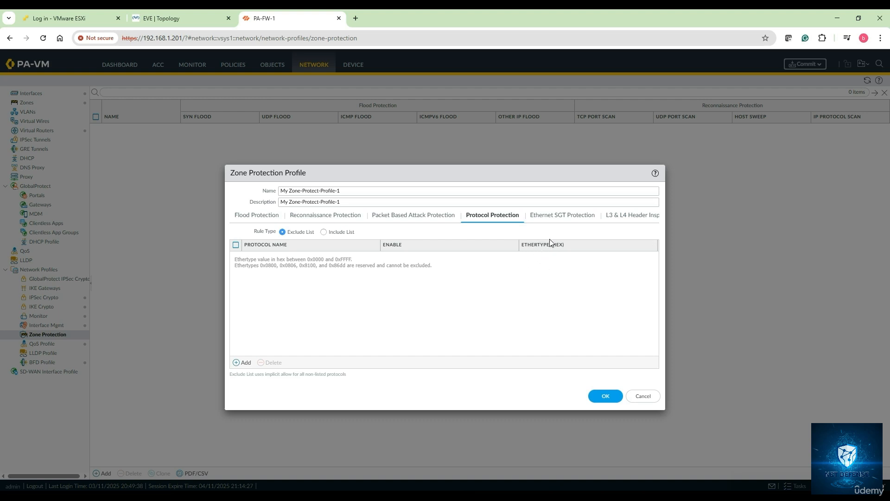
left_click(559, 215)
left_click(615, 219)
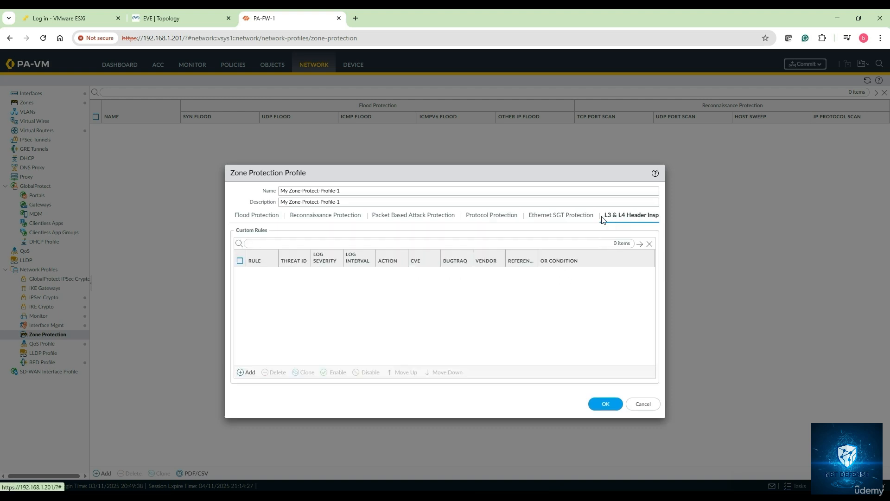
left_click(526, 217)
left_click(503, 219)
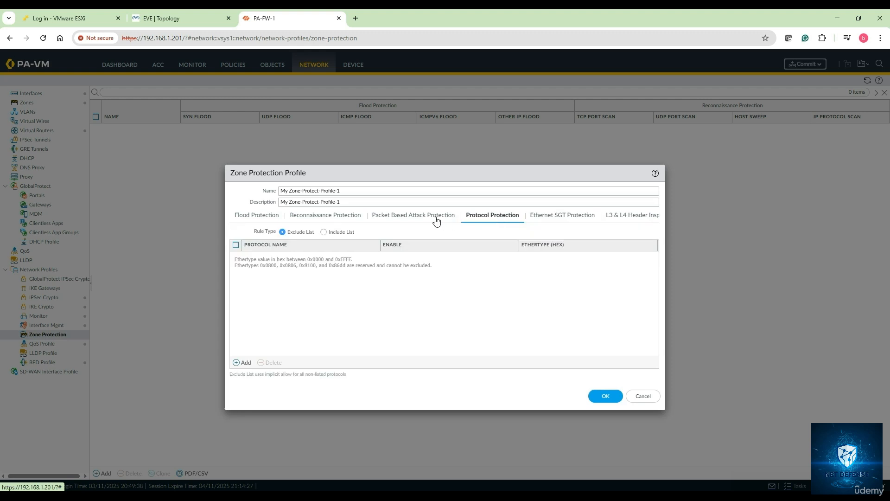
left_click(414, 220)
left_click(348, 220)
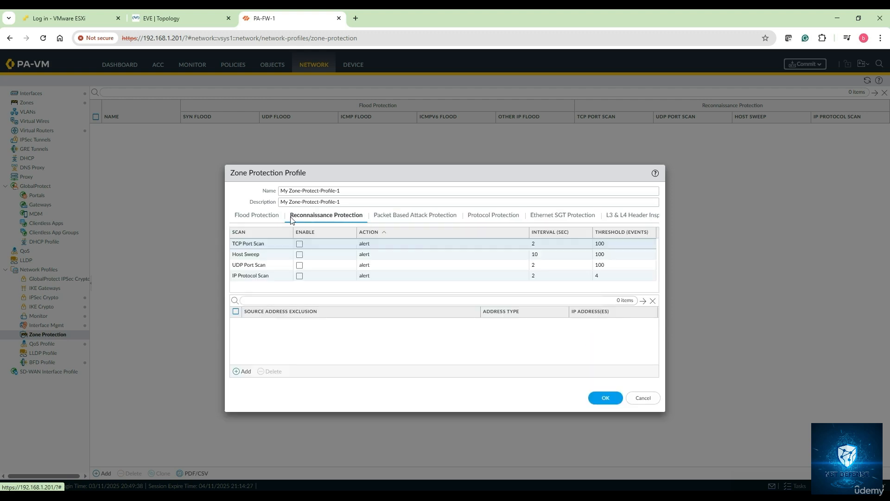
Enable SYN flood protection with Random Early Drop, plus UDP, ICMP and ICMPv6 flood protection, in the zone protection profile
left_click(258, 217)
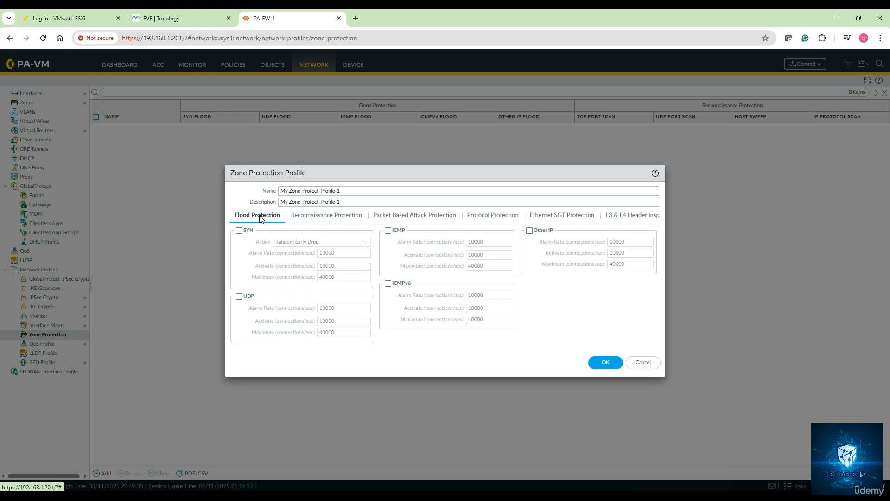
left_click(240, 231)
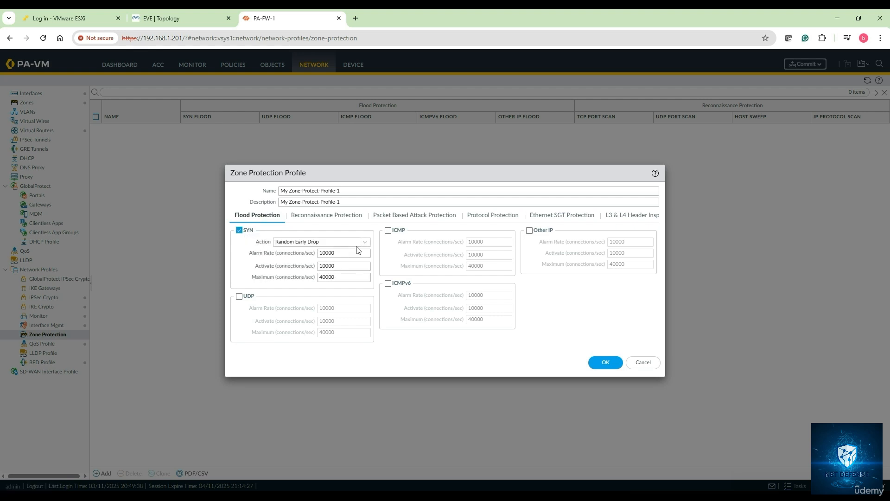
left_click(363, 245)
left_click(345, 253)
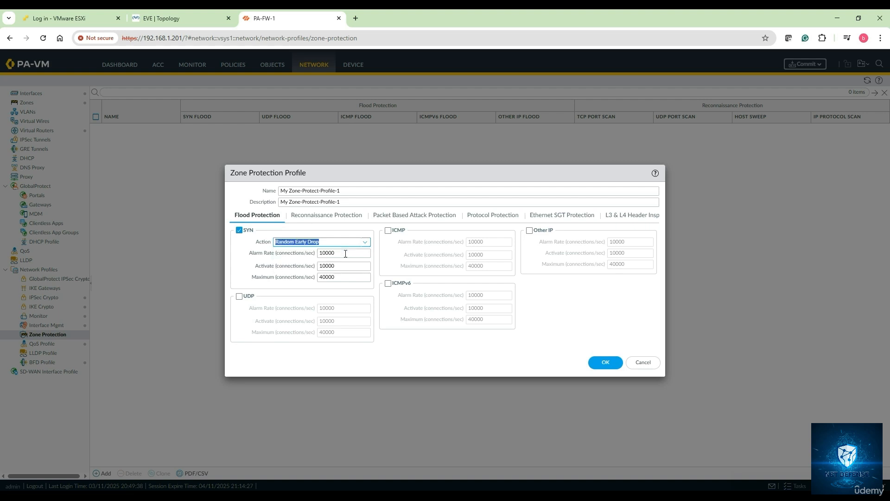
left_click(239, 296)
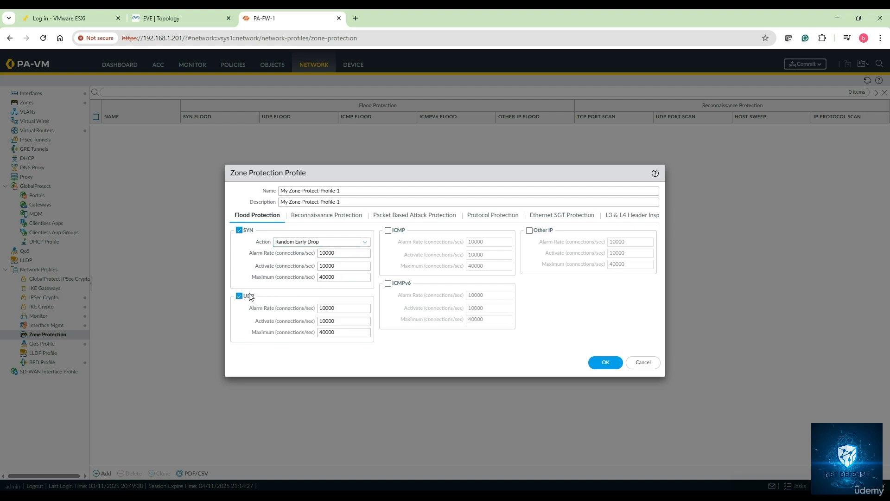
left_click(388, 230)
left_click(388, 284)
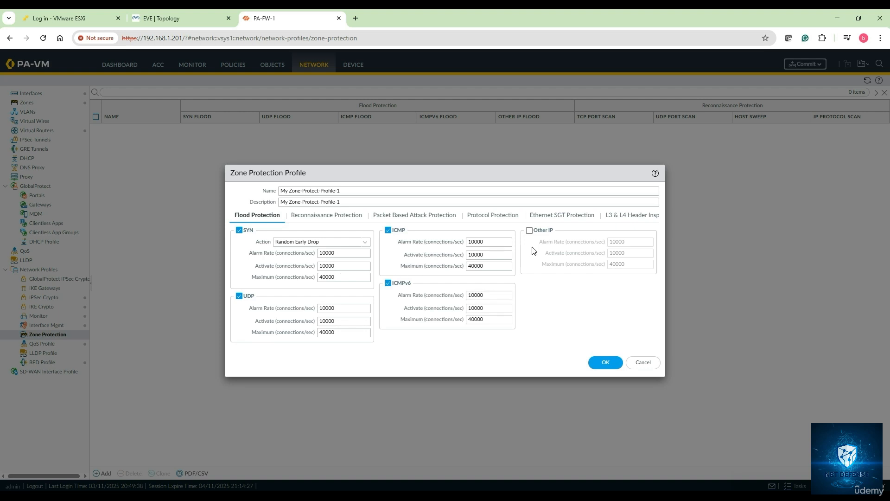
Enable reconnaissance protection for TCP Port Scan and UDP Port Scan in the profile
left_click(325, 218)
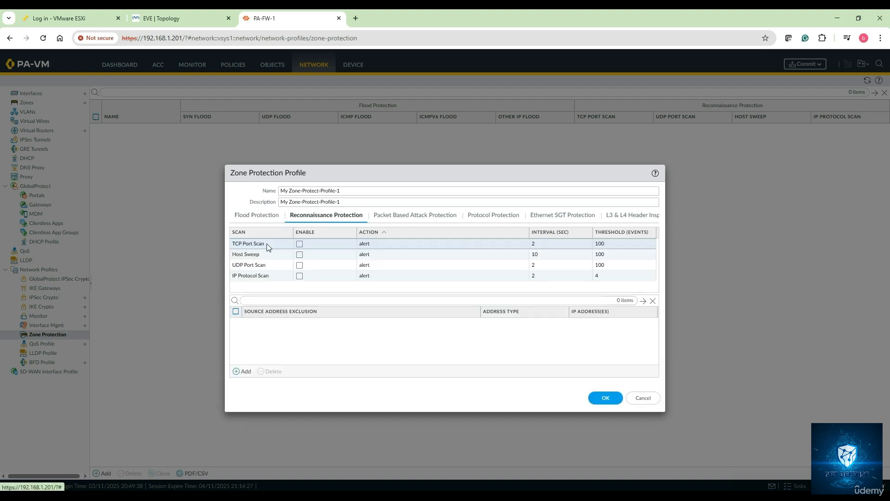
left_click(299, 244)
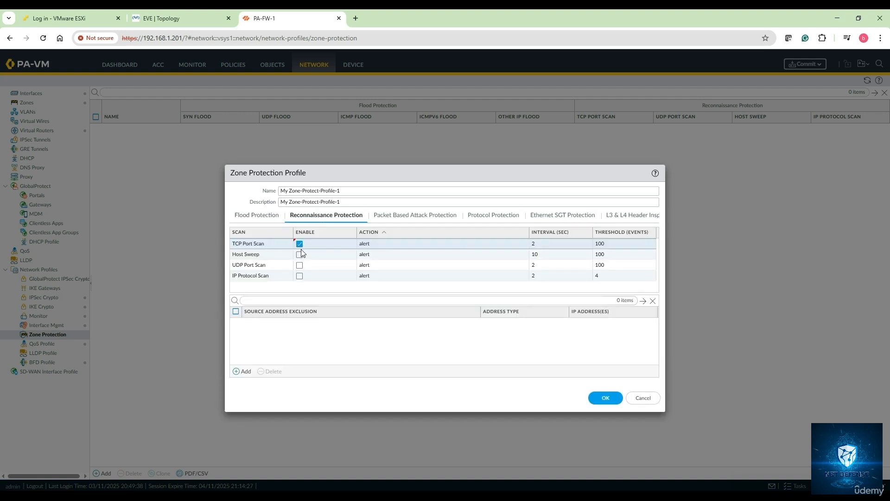
left_click(300, 265)
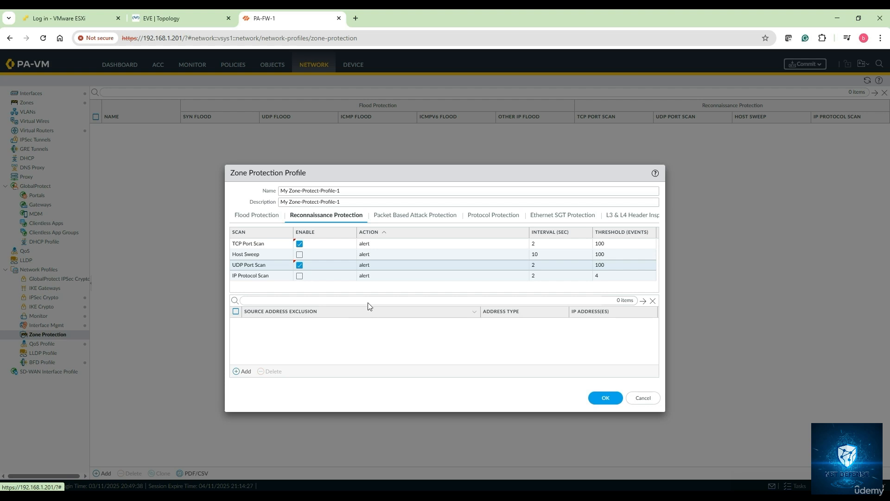
Enable IP drop for Spoofed IP address, Fragmented traffic, Strict Source Routing and Malformed options, and save the profile
left_click(412, 215)
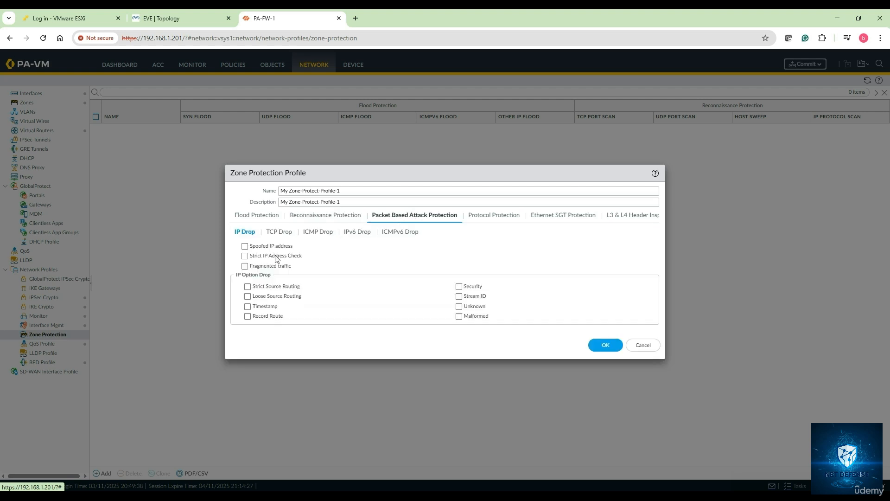
left_click(244, 246)
left_click(245, 268)
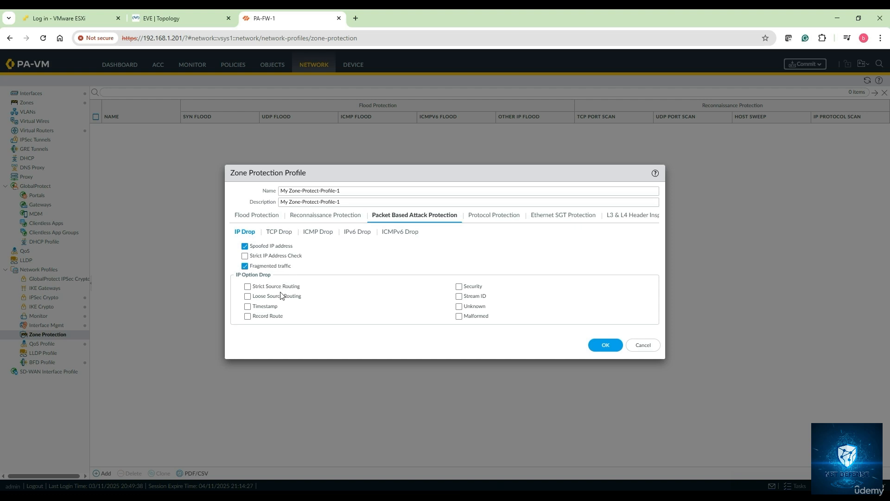
left_click(278, 287)
left_click(467, 318)
left_click(603, 345)
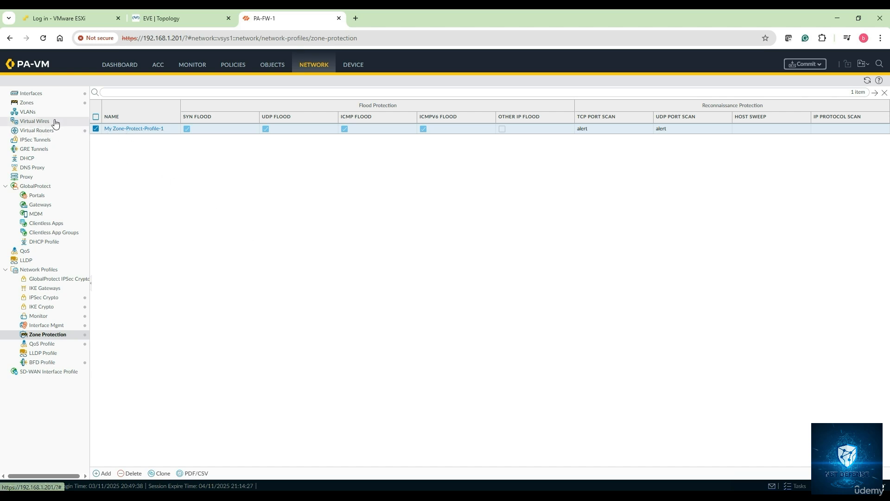
Assign My Zone-Protect-Profile-1 as the Trust zone's protection profile and commit the firewall configuration
left_click(28, 103)
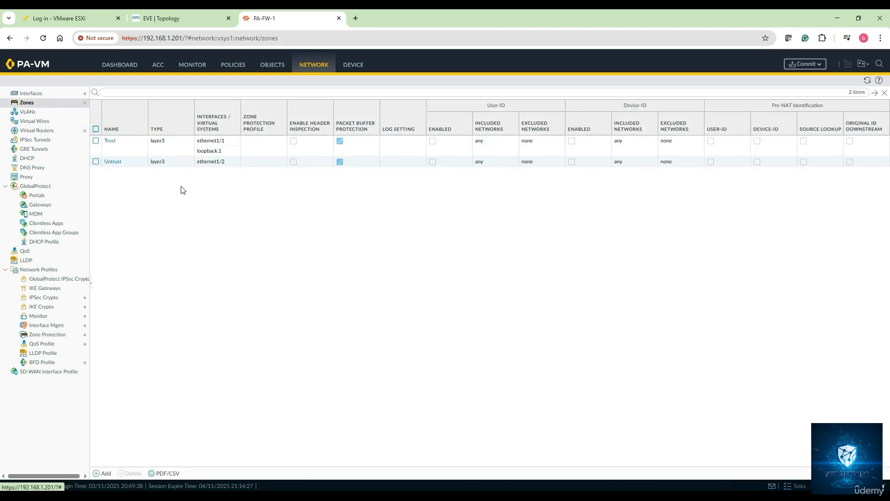
left_click(114, 146)
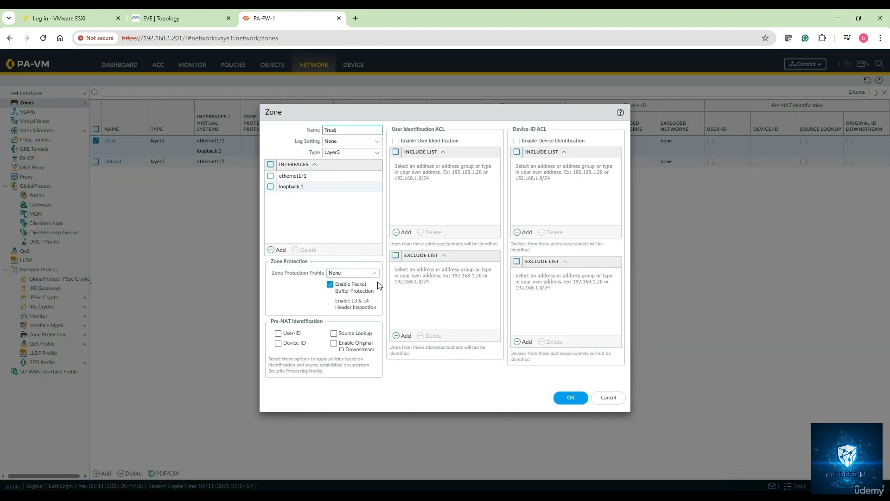
left_click(373, 273)
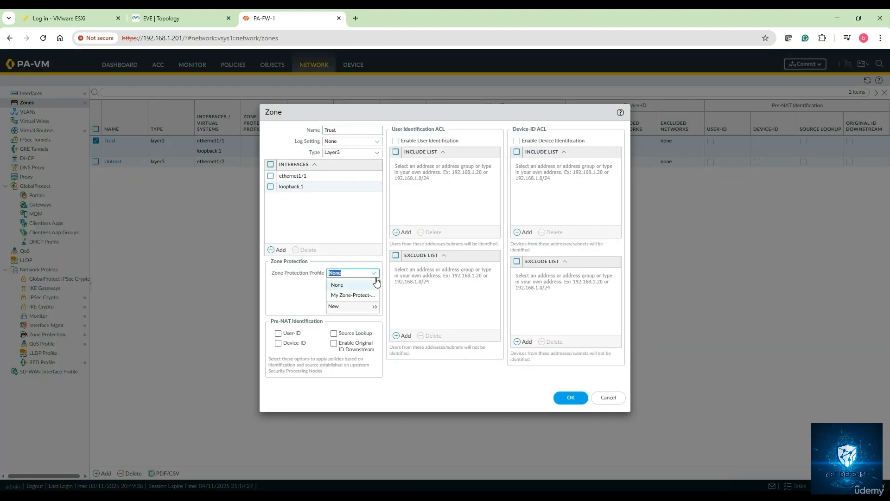
left_click(355, 295)
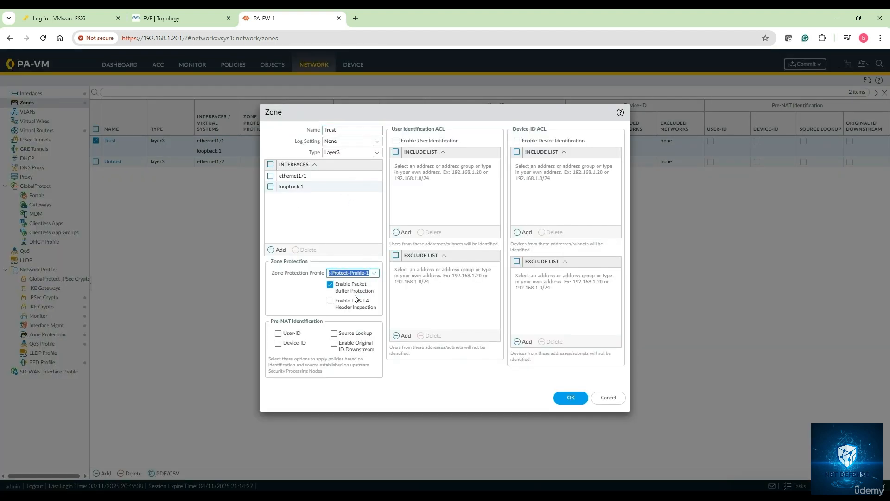
left_click(571, 398)
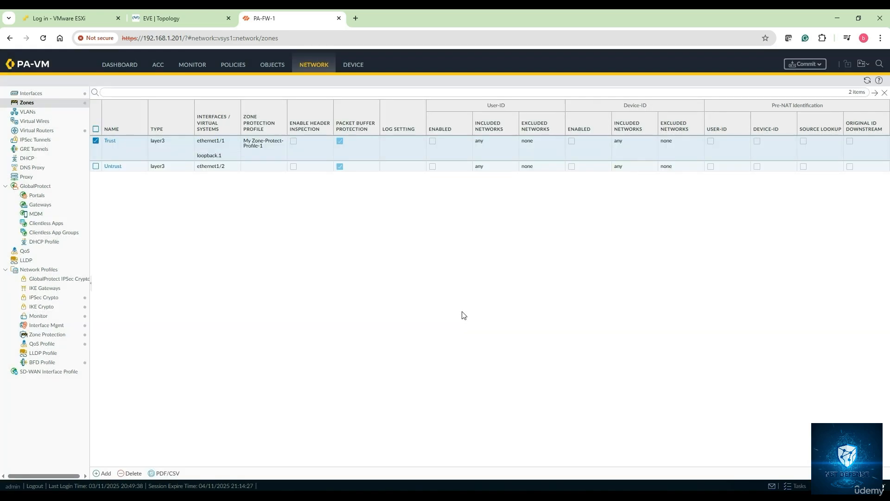
left_click(811, 65)
left_click(526, 384)
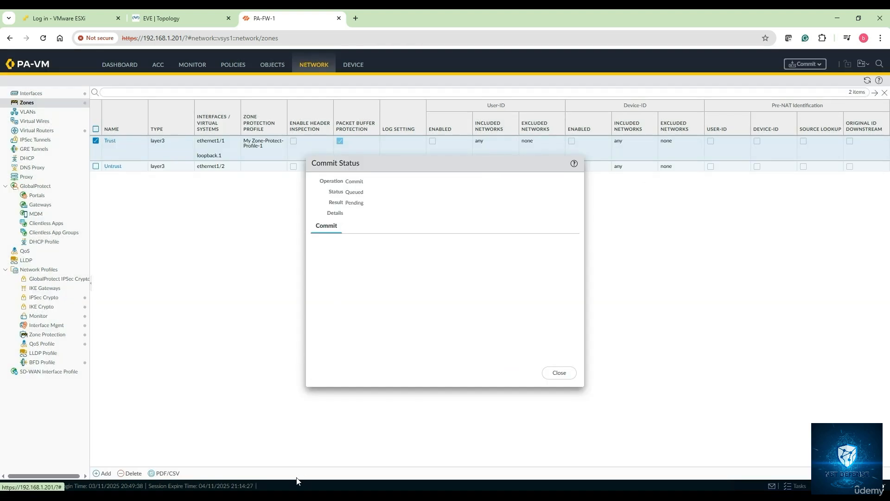
Switch to notes.txt in Notepad and list "- Flood Protection" and "- Reconnaissance Protection" under the Zone Protection Profile heading
key("alt+Tab")
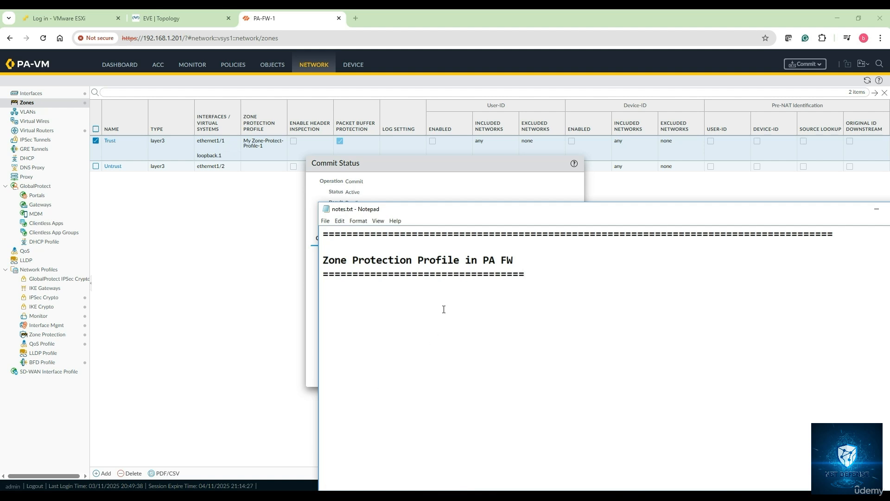
left_click_drag(471, 215, 325, 156)
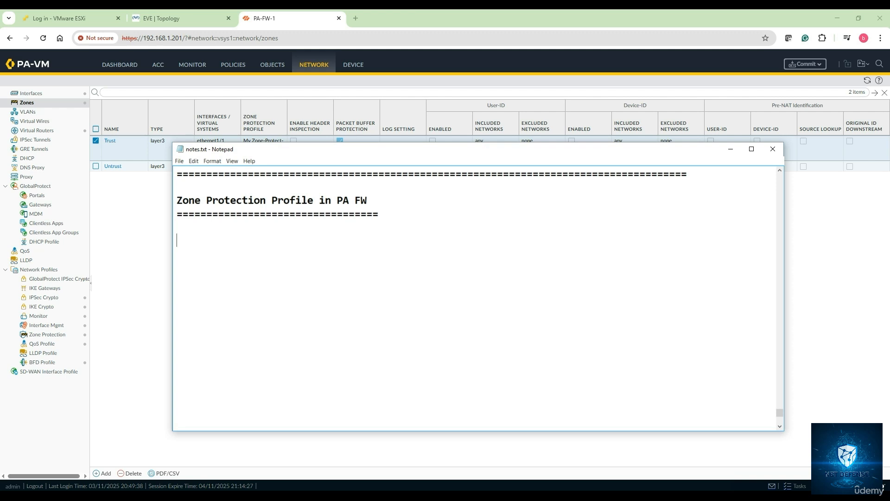
type("- Flood Protection")
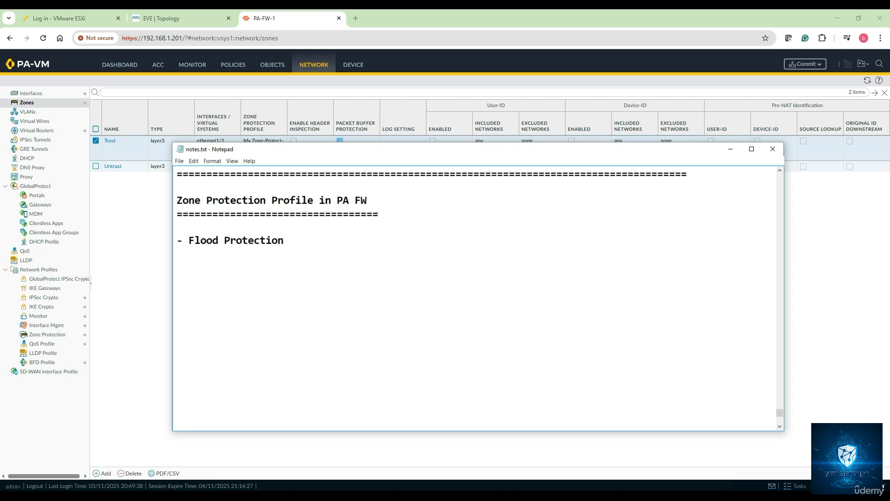
key("Return")
type("- Reci")
key("BackSpace")
type("onnaissance ")
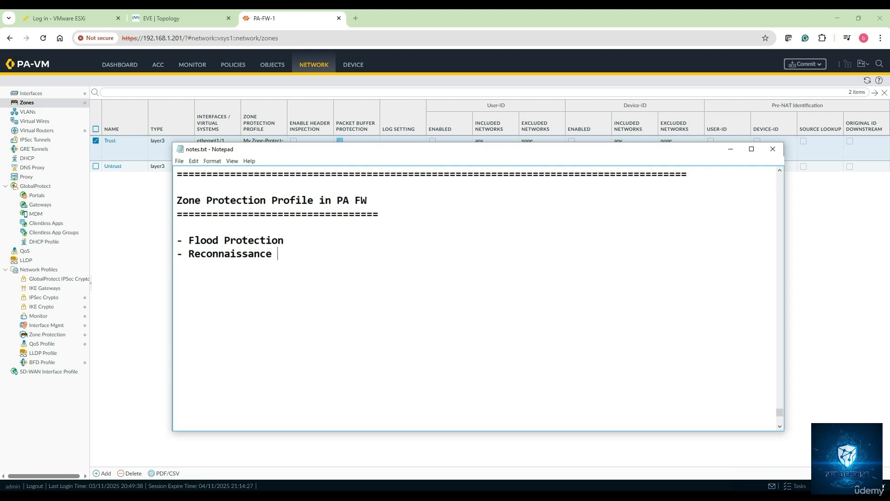
type("Protection")
Add the bullets "- Packet based attack protection" and "- Other protection mechanism" to the list
key("Return")
type("=")
key("BackSpace")
type("- Packe")
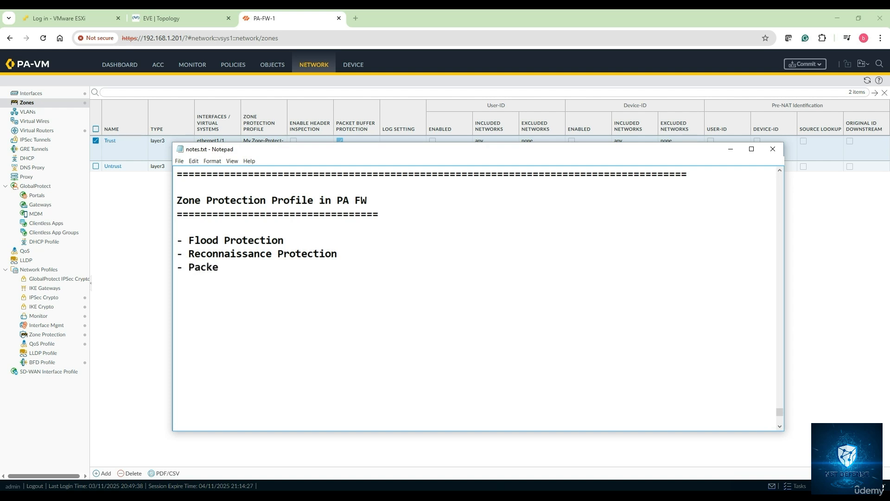
type("t based attack prote")
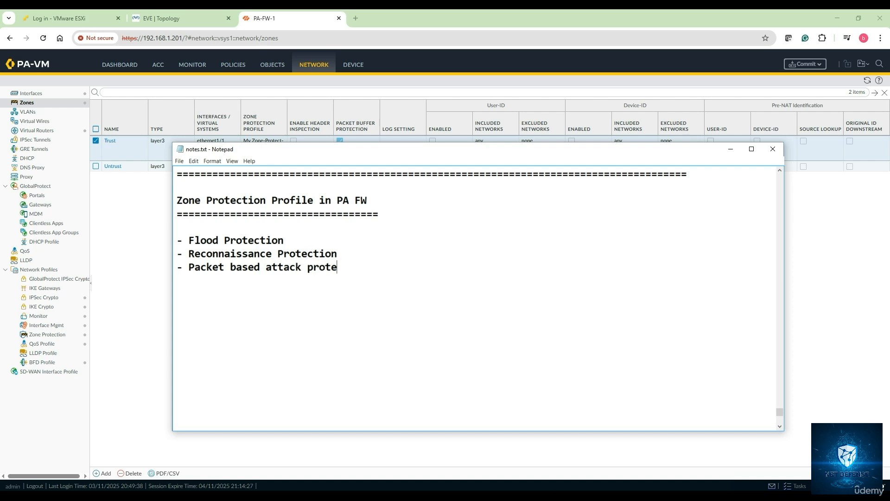
type("ction")
key("Return")
type("- Other protectio")
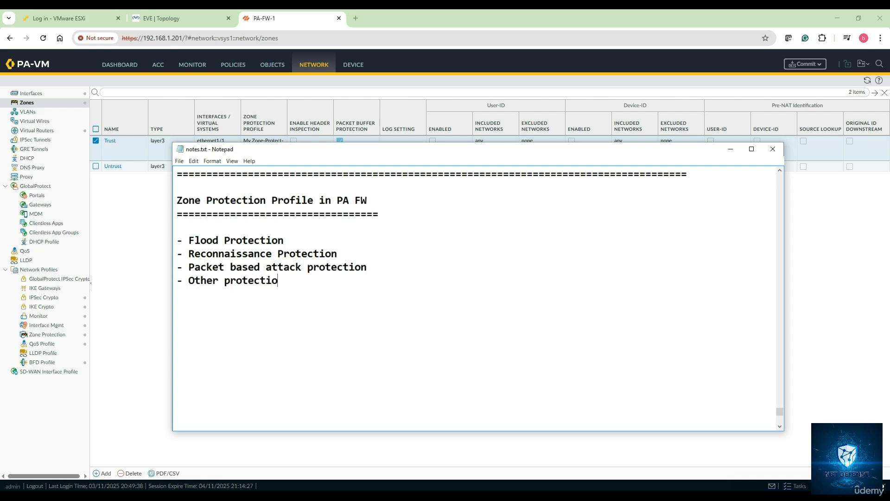
type("n me")
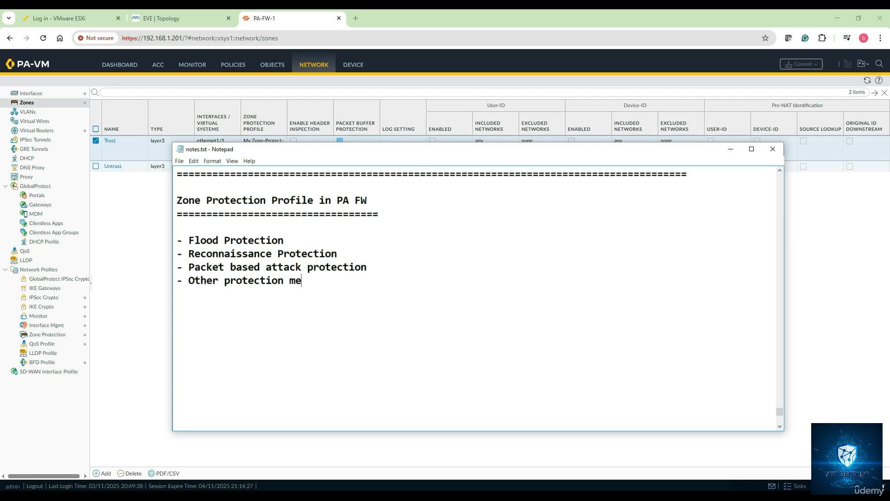
type("chanism")
Add a "CLI" heading below the list, separated by a blank line, with the command "configure" under it
key("Return")
key("Return")
type("CLI")
key("Return")
type("co")
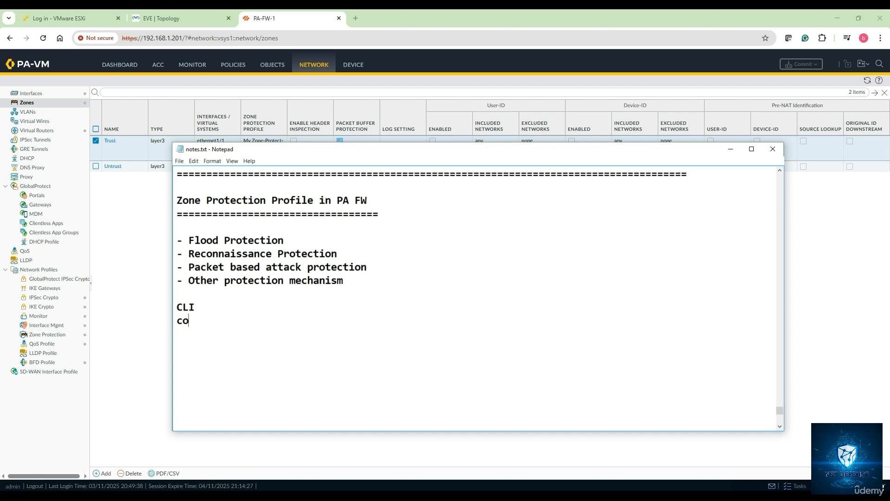
type("nfigure")
Write the command "set network profiles zone-protection-profile ZP-Protect-1 flood tcp-syn enable yes" on a new line under configure
key("Return")
type("set network ")
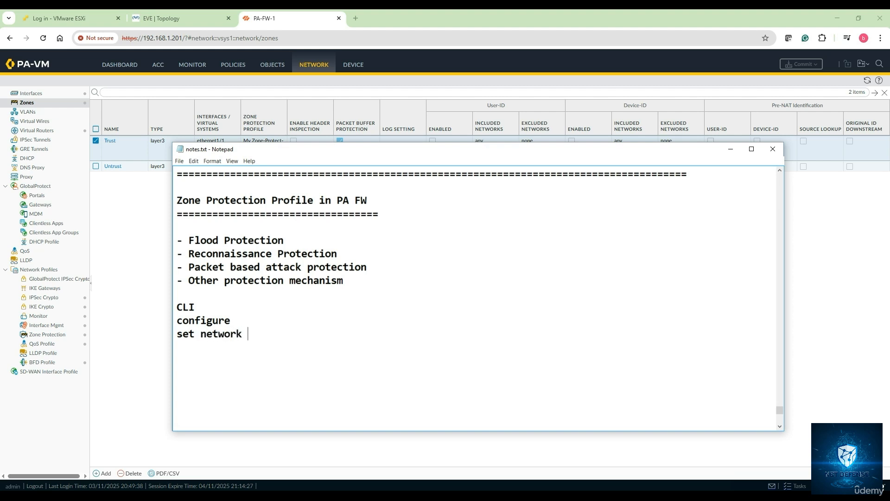
type("profiless")
key("BackSpace")
type("zone-pro")
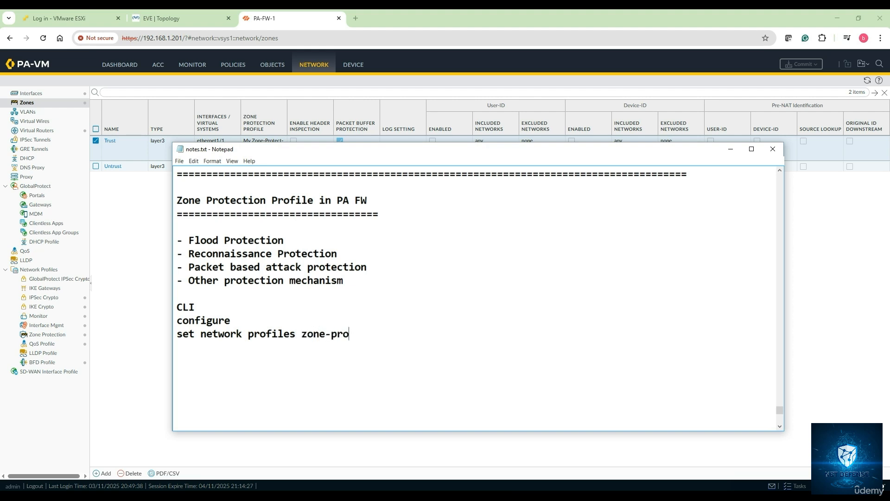
type("tection-profile ")
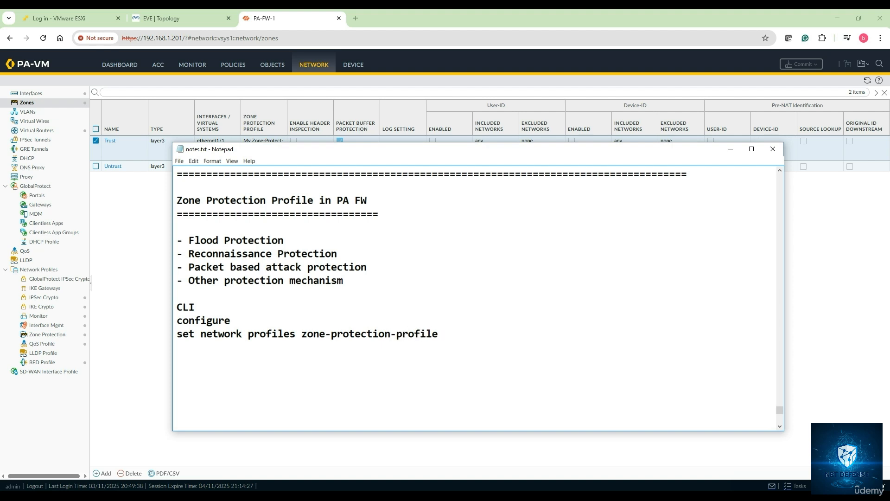
type("ZP-Pro")
type("tct-1")
key("BackSpace")
key("BackSpace")
key("BackSpace")
key("BackSpace")
key("BackSpace")
key("BackSpace")
type("otect-1 flood ")
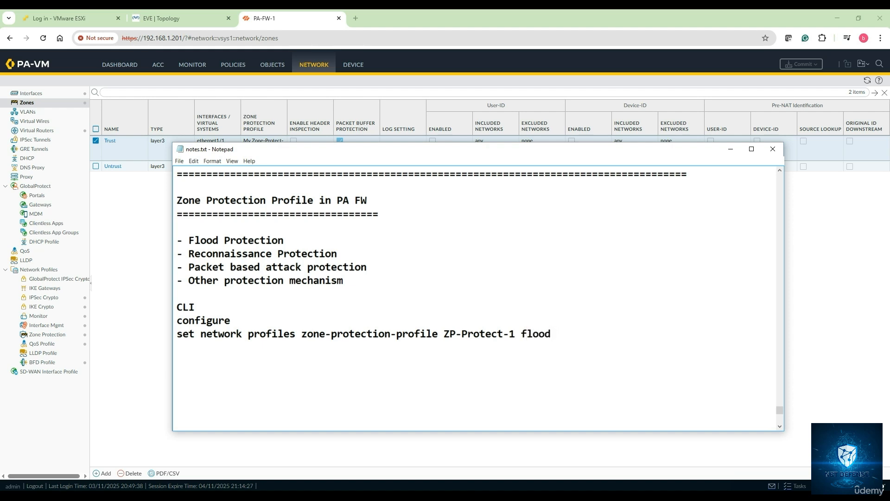
type("tcp-syn enable yes")
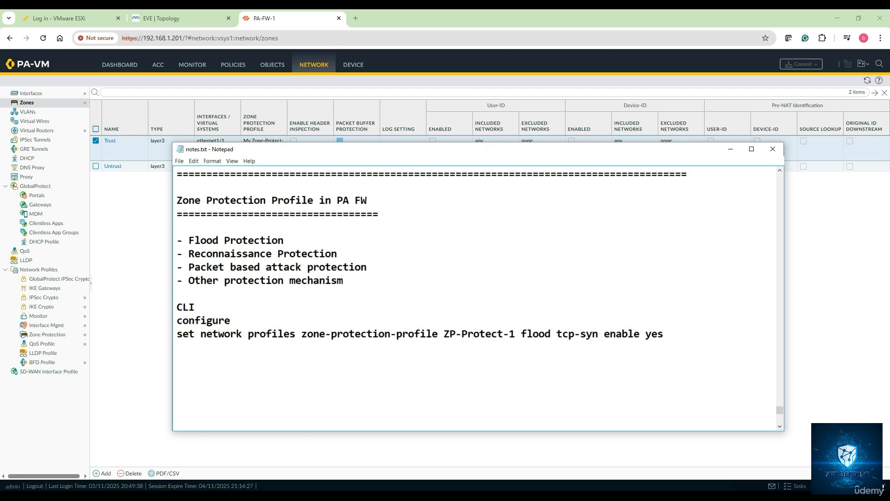
Duplicate the "set network profiles" command line directly below itself
key("Down")
key("shift+Up")
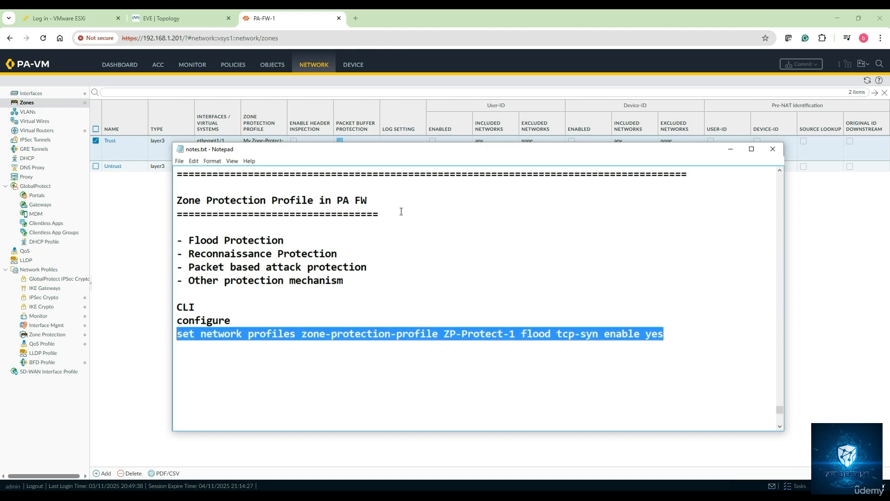
key("ctrl+c")
key("Down")
key("ctrl+v")
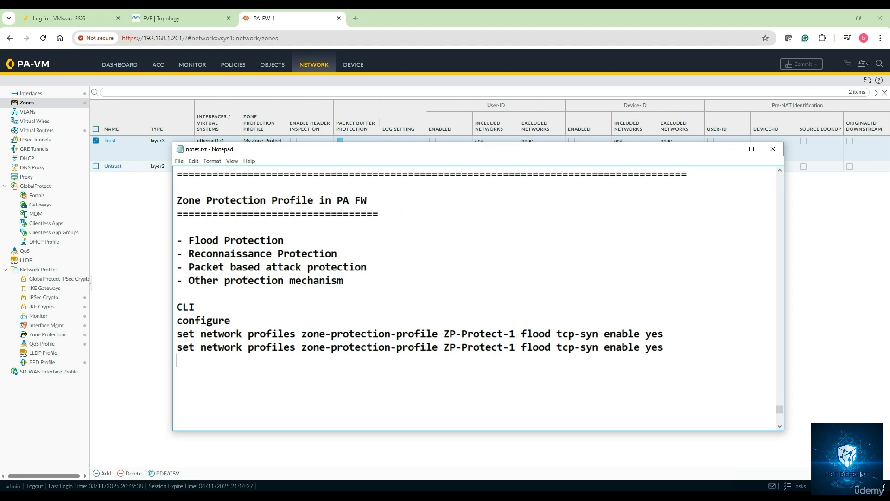
Replace "enable" with "red" in the duplicated command so it ends in "flood tcp-syn red yes"
left_click(639, 347)
key("BackSpace")
key("BackSpace")
key("BackSpace")
key("BackSpace")
key("BackSpace")
key("BackSpace")
type("red")
left_click(672, 353)
mouse_move(597, 348)
left_mouse_down()
mouse_move(603, 334)
mouse_move(595, 335)
left_mouse_up()
key("Left")
left_click(667, 353)
Add the heading "Best Practices for ZP profiles" below the CLI commands, after a blank line
key("Return")
type("===")
key("BackSpace")
key("BackSpace")
key("BackSpace")
type("Best Prac")
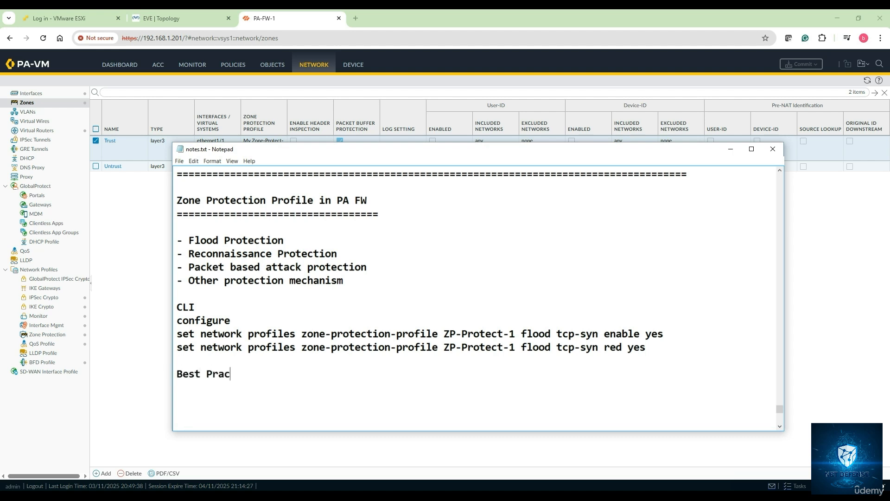
type("tices for ZP profiles")
key("Return")
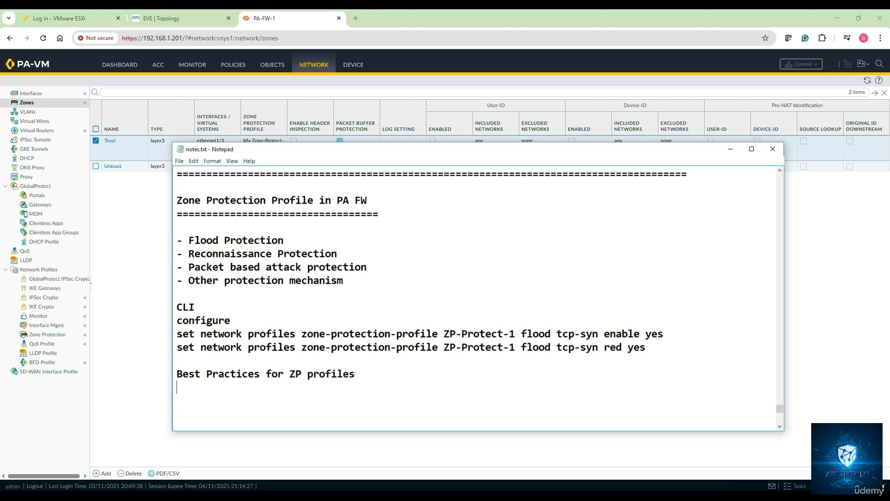
Add the best practice "- Enable ZP on Internet Facing zones to protect against any external threats"
key("Return")
type("- Enable ZP on")
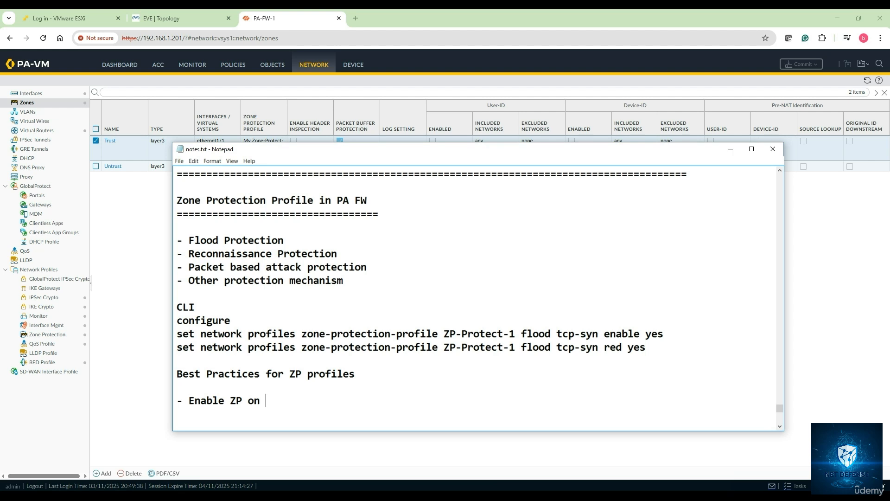
type("Internet Facing ")
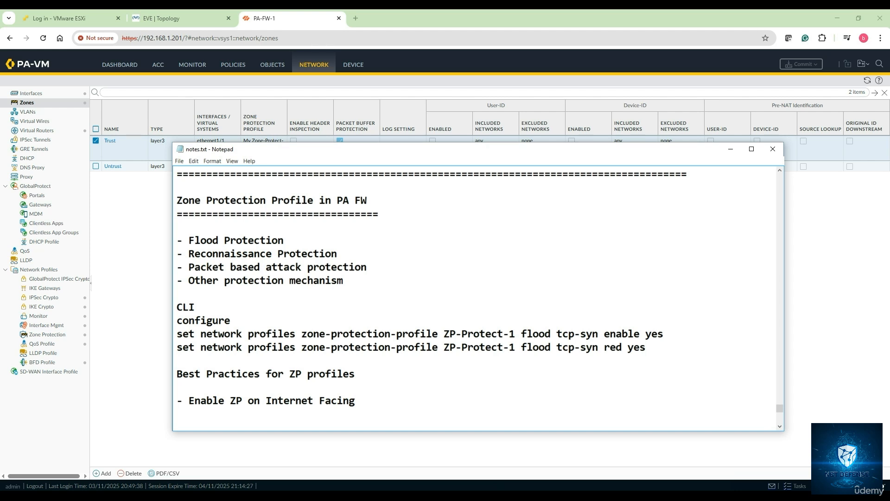
type("zones to protect ")
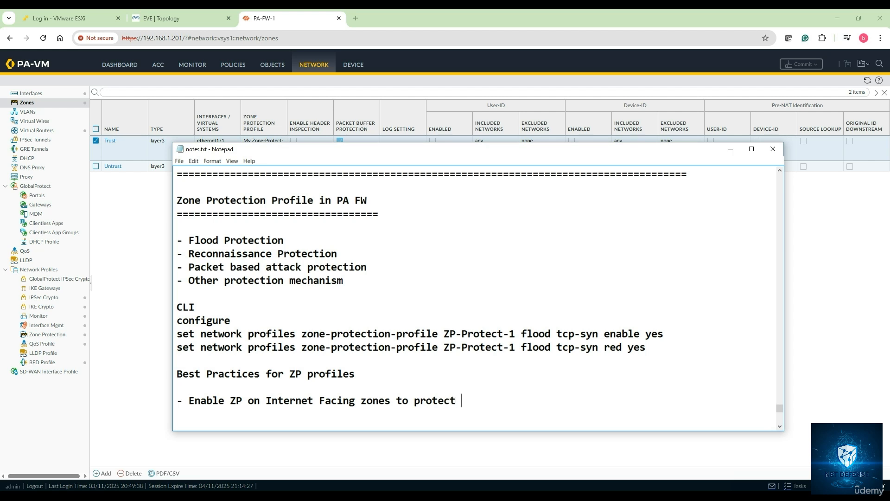
type("against any exyte")
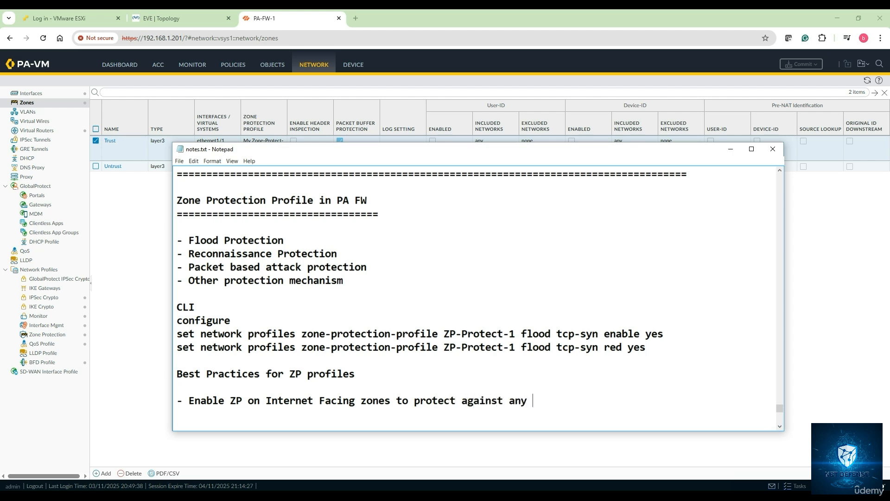
key("BackSpace")
key("BackSpace")
key("BackSpace")
type("ternal threats")
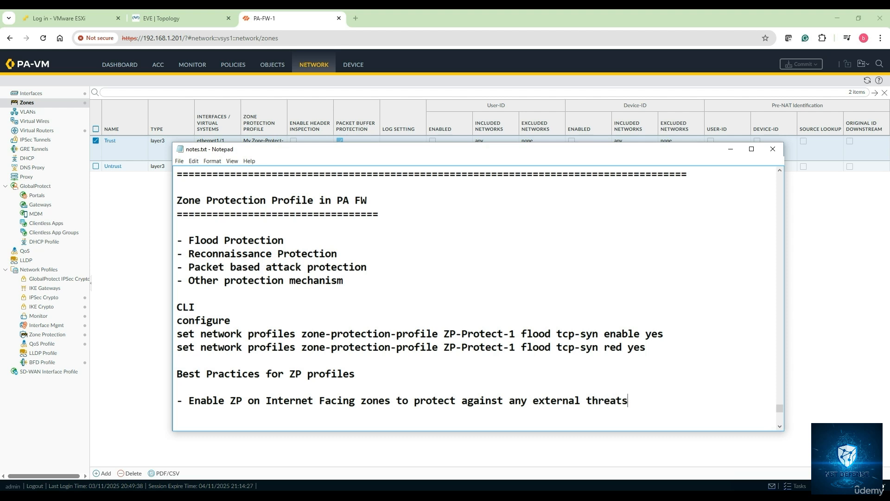
Add the best practice "- Use SYN cookies over RED for SYN flood protection when under attack"
key("Return")
type("- Use SYN C")
key("BackSpace")
type("cookies")
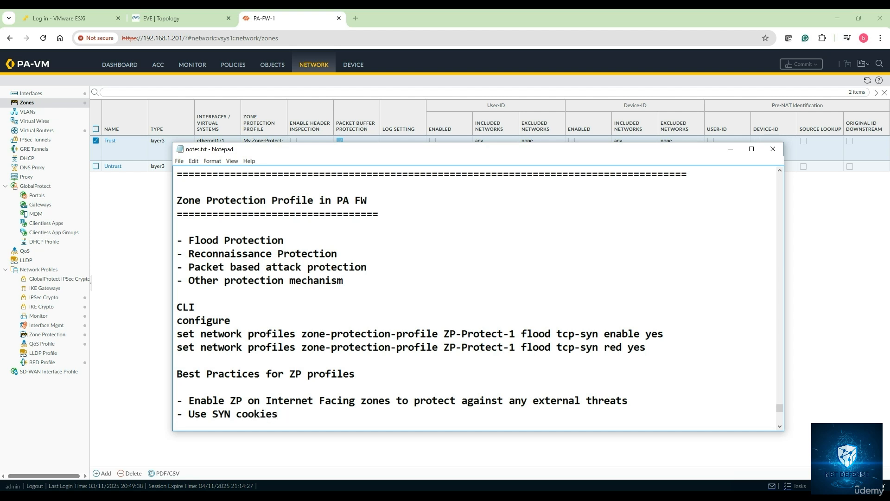
type(" over RED for SYN flo")
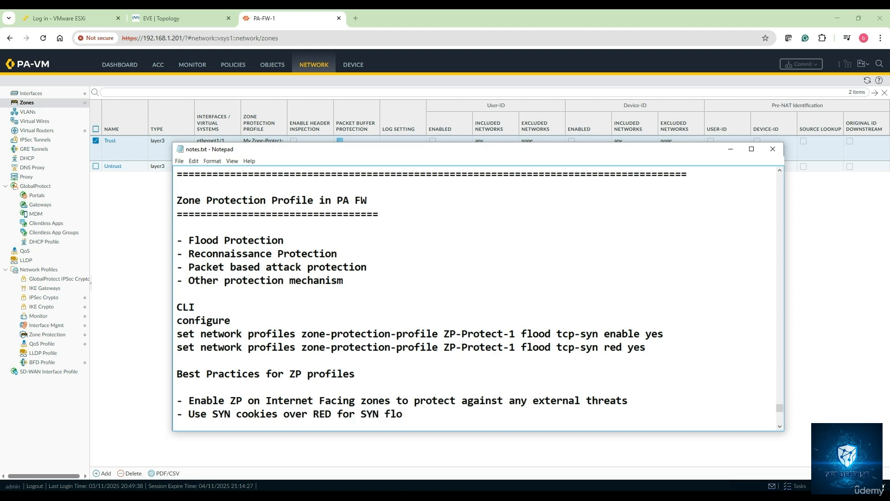
type("od protection when u")
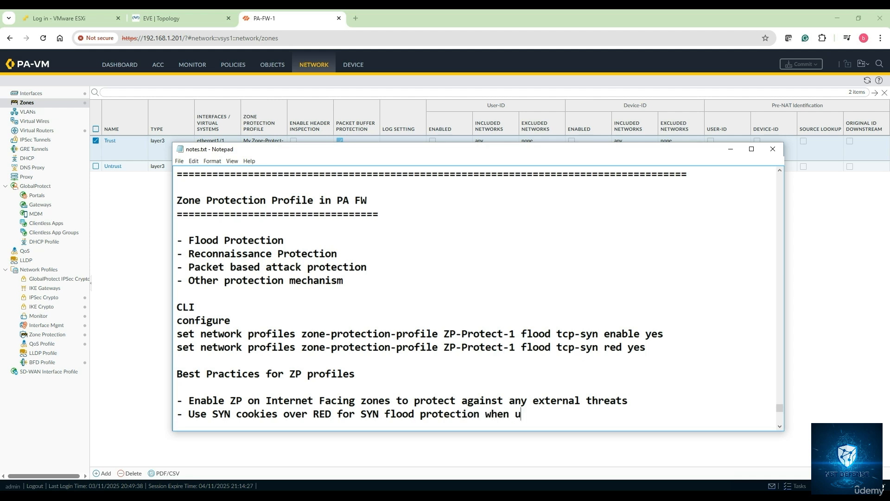
type("nder attack")
Add the best practice "- Monitor the logs regularly to fine tune threshold settings"
key("Return")
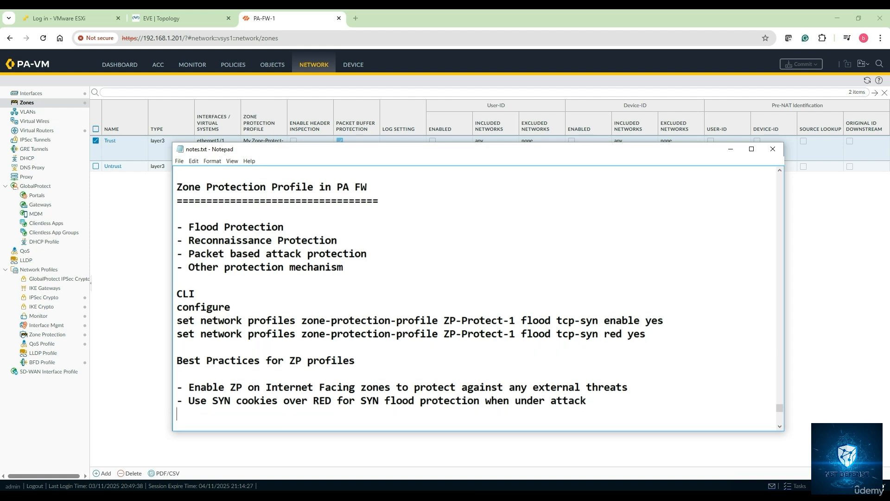
type("-")
type(" Monitor t")
type("e")
type("he")
key("BackSpace")
key("BackSpace")
key("BackSpace")
type("he logs")
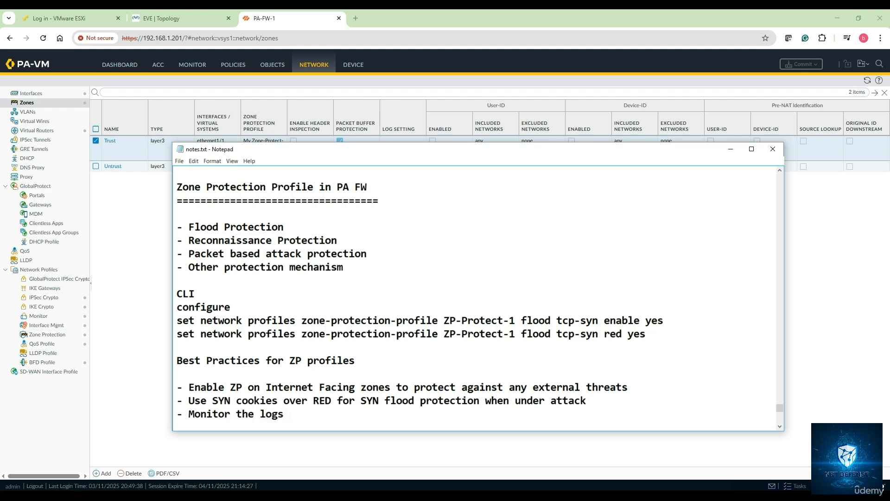
type(" regularly to fin")
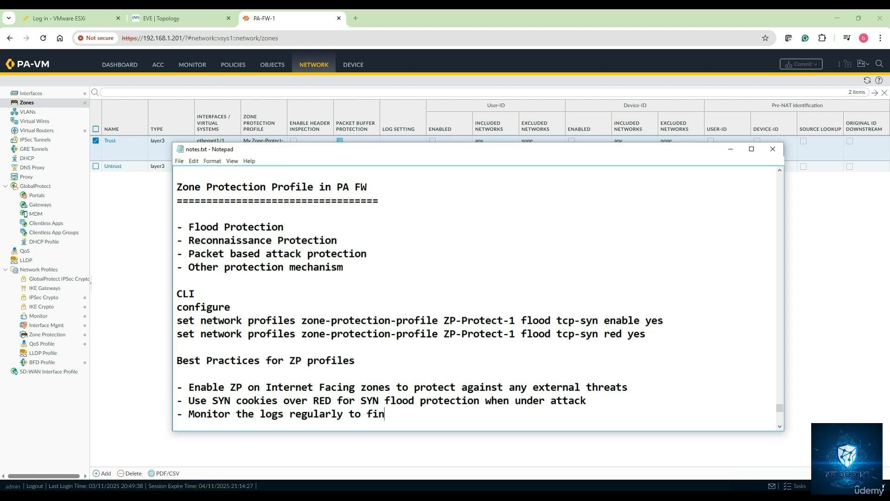
type("e tune threshold ")
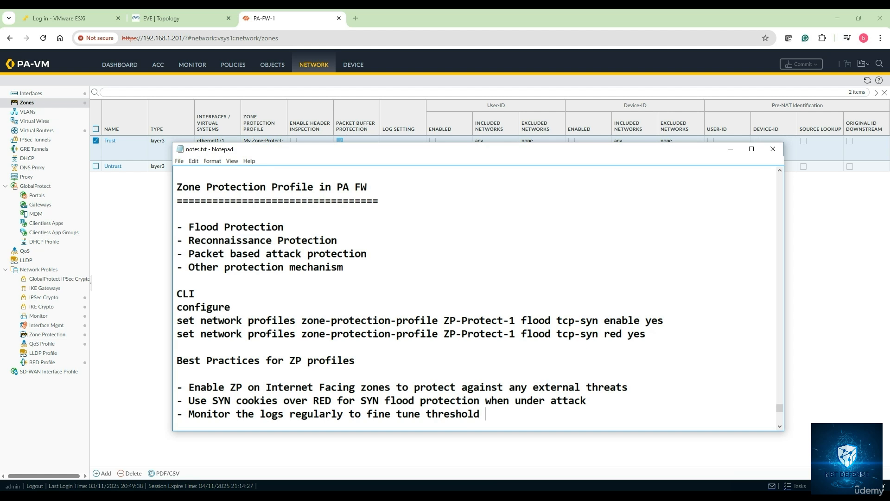
type("settings")
Add the best practice "- Use ZP in combination with DoS protection profiles for granular per-IP attack control."
key("Return")
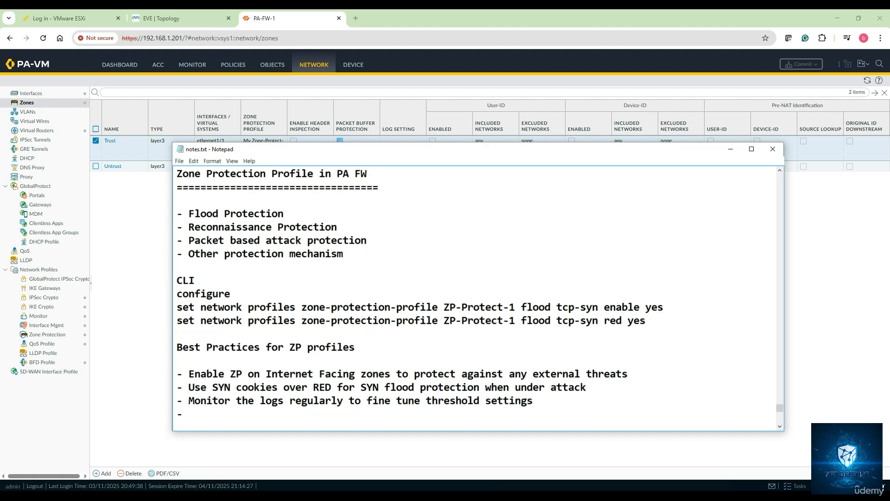
type("- Use ZP in combinatio")
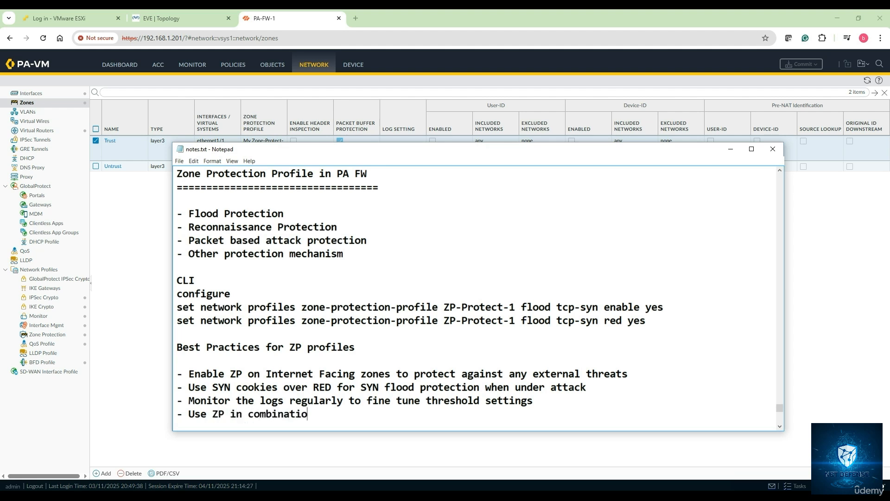
type("n with DoS protect")
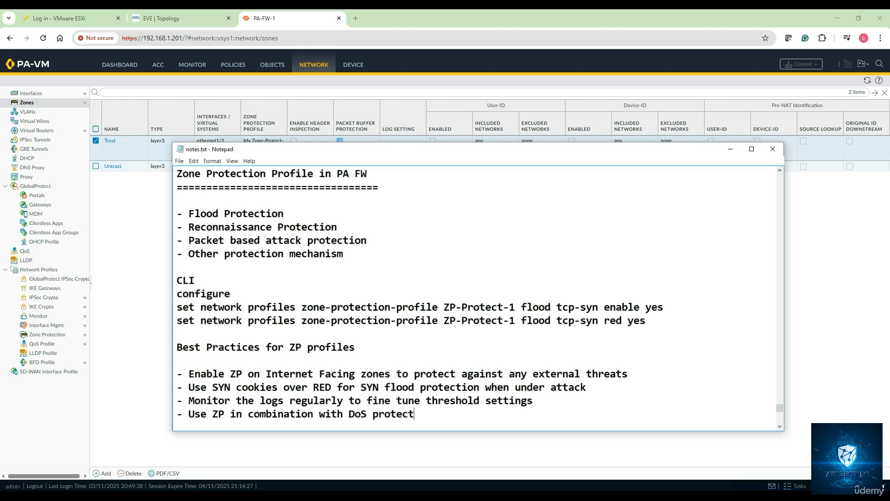
type("ion profiles fo")
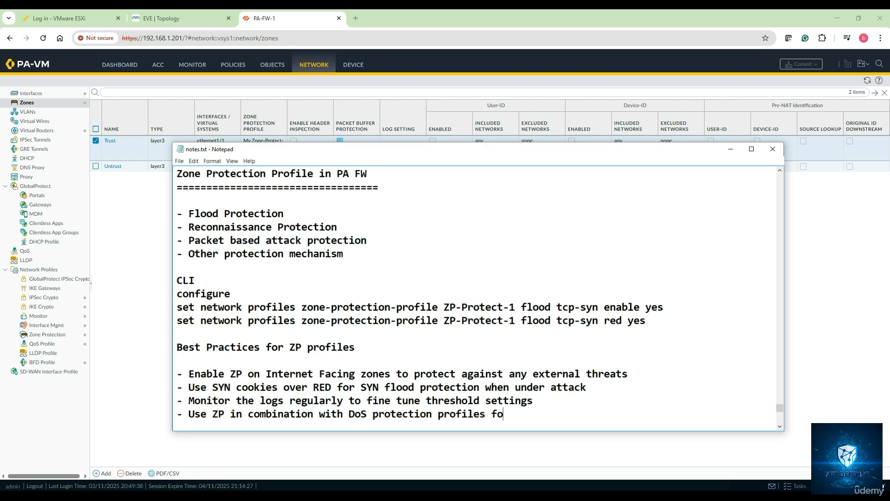
key("BackSpace")
type("or granula")
type("r pers")
key("BackSpace")
type("-IP ")
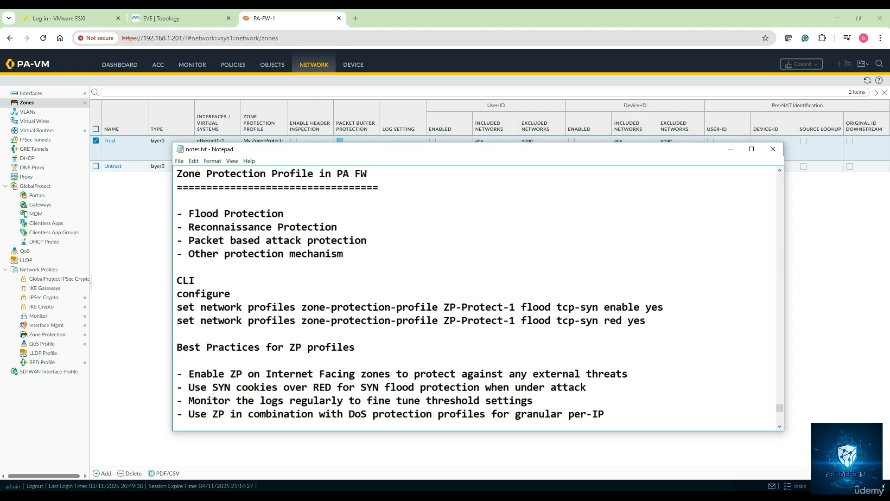
type("attack control")
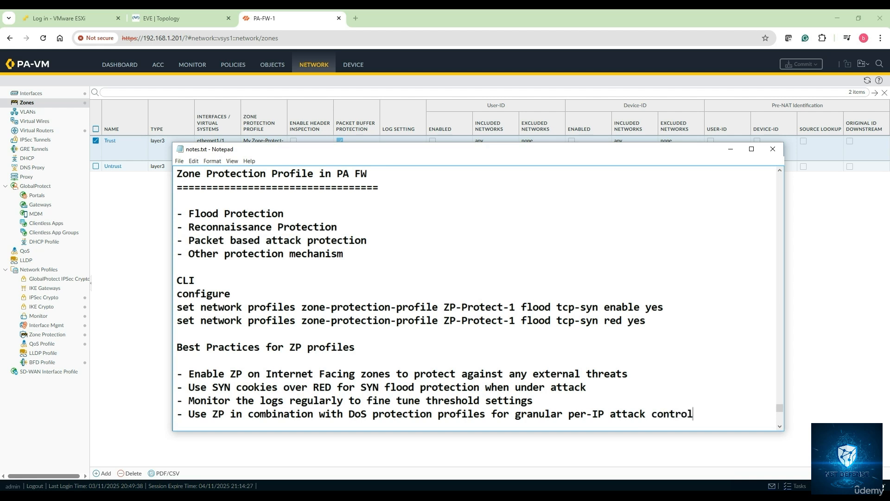
type(".")
End the best practices section with a long separator line of equals signs, followed by a run of blank lines
key("Return")
type("=====")
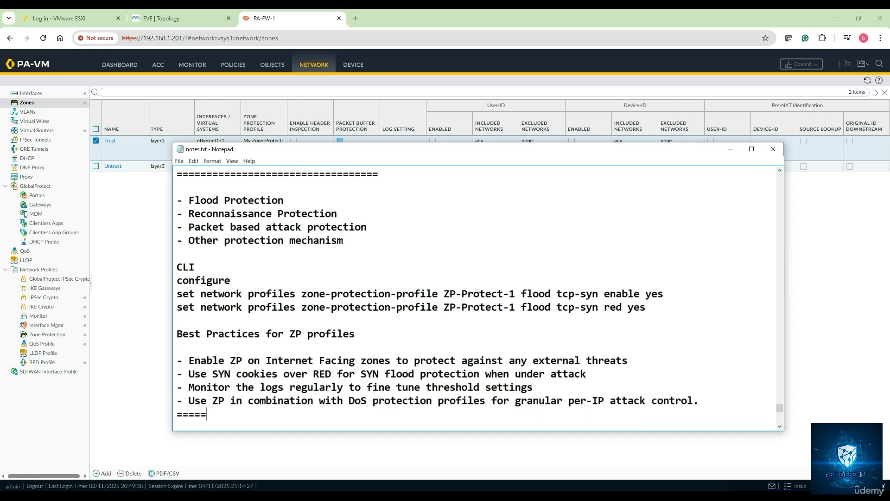
type("===============================================================")
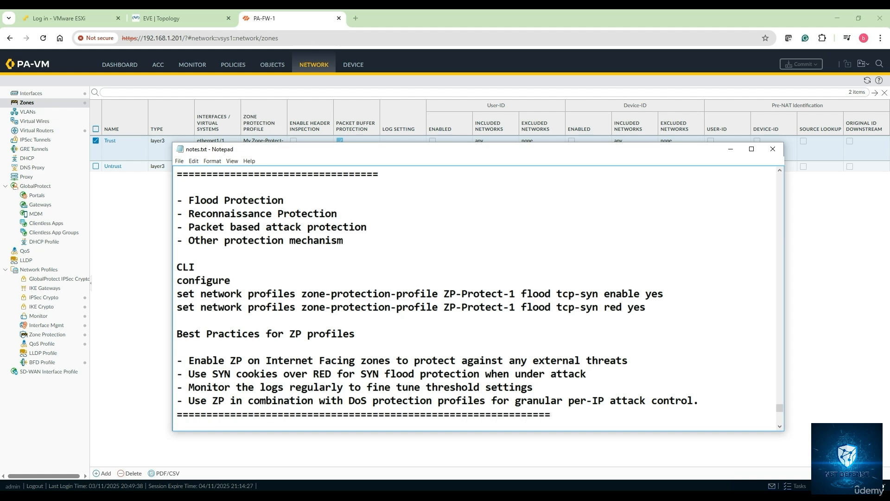
type("=================")
key("Return")
key("Return")
key("Return")
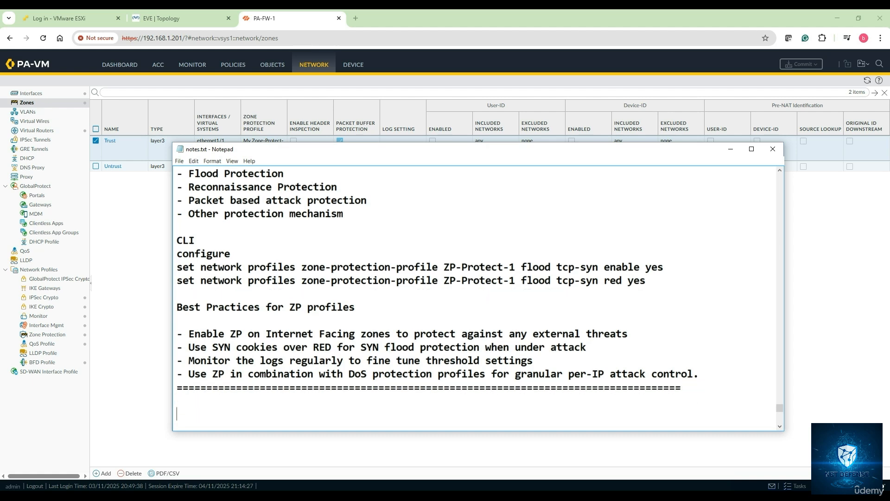
key("Return")
key("Return")
key("Return")
key("Return")
key("Return")
key("Return")
key("Return")
key("Return")
key("Return")
key("Return")
key("Return")
key("Return")
key("Return")
key("Return")
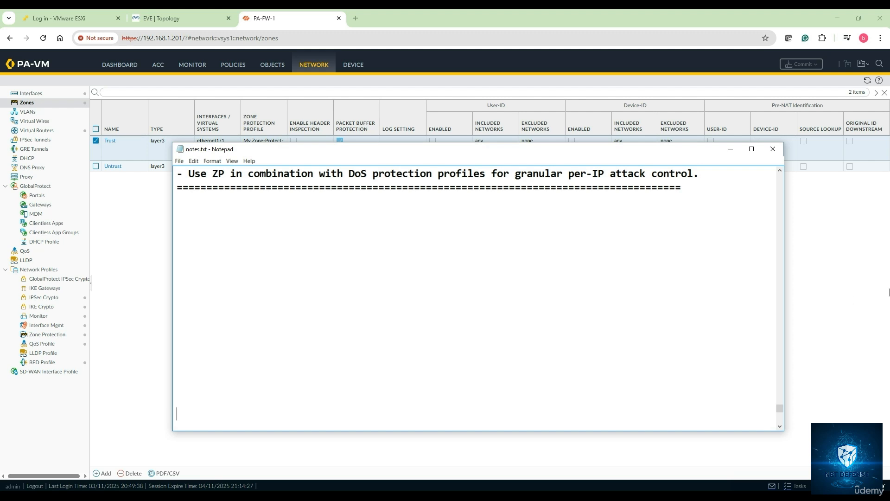
Return to the firewall, dismiss the commit status, and open the action settings of the Internet Access security policy rule
left_click(731, 149)
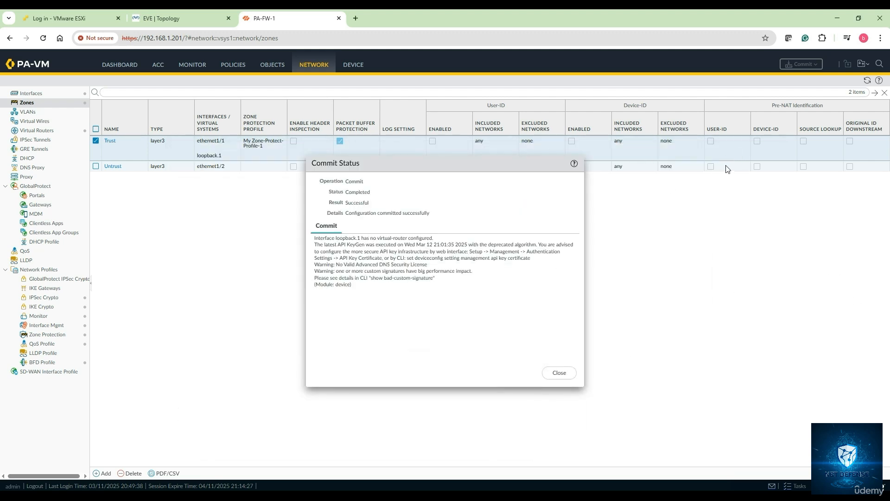
left_click(559, 373)
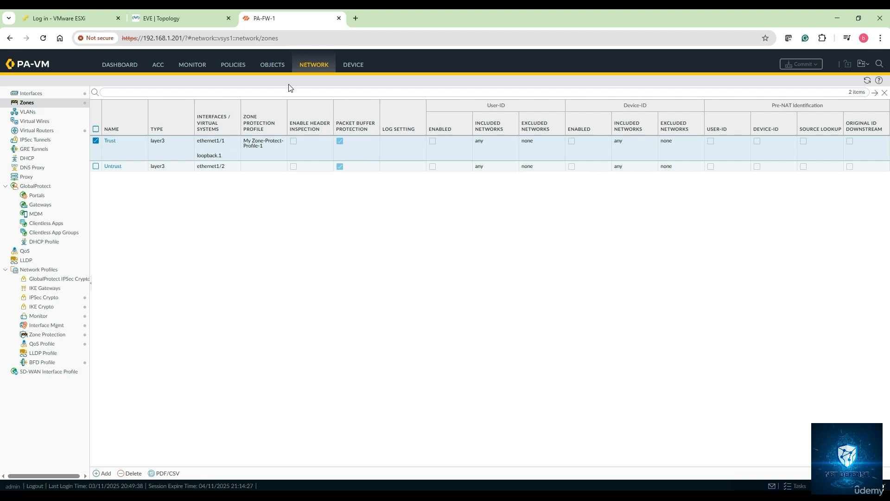
left_click(249, 72)
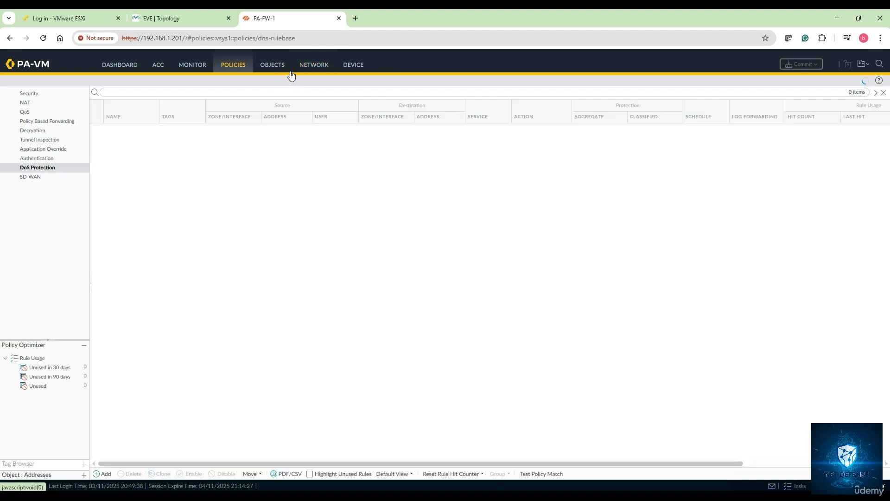
left_click(38, 93)
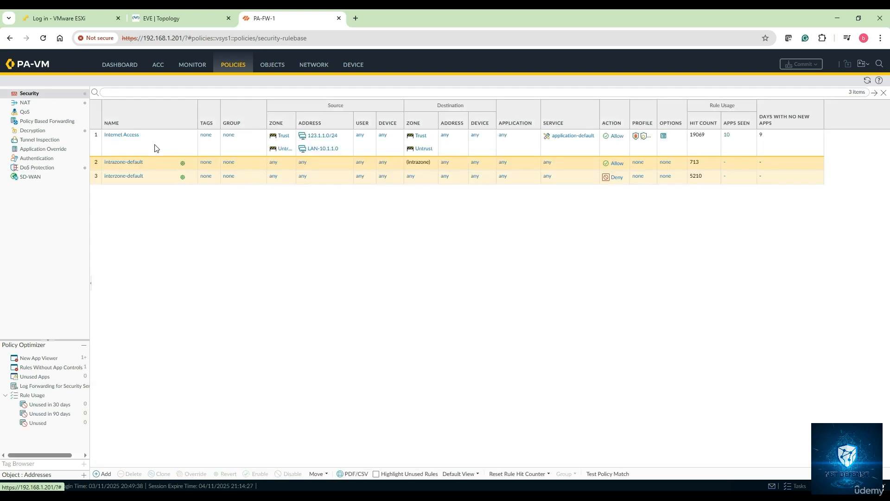
left_click(133, 138)
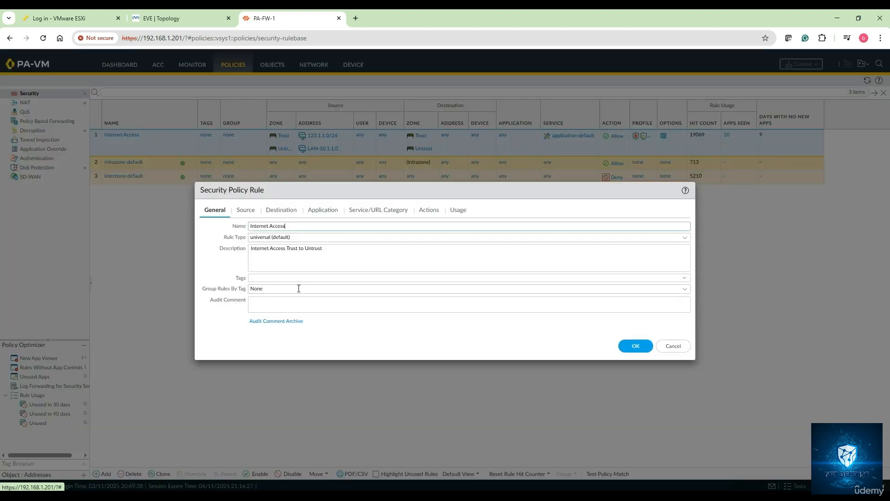
left_click(430, 211)
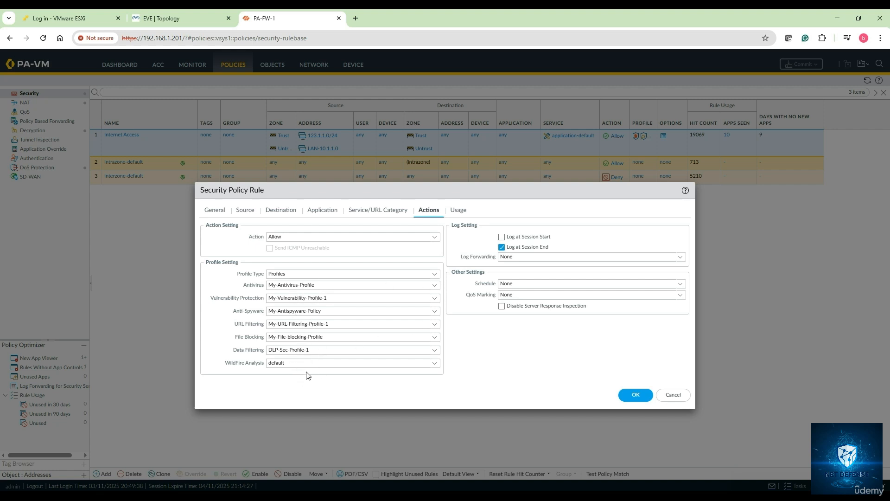
Try the Group profile type in the Internet Access rule, look at the available group profiles, and discard the change
left_click(436, 278)
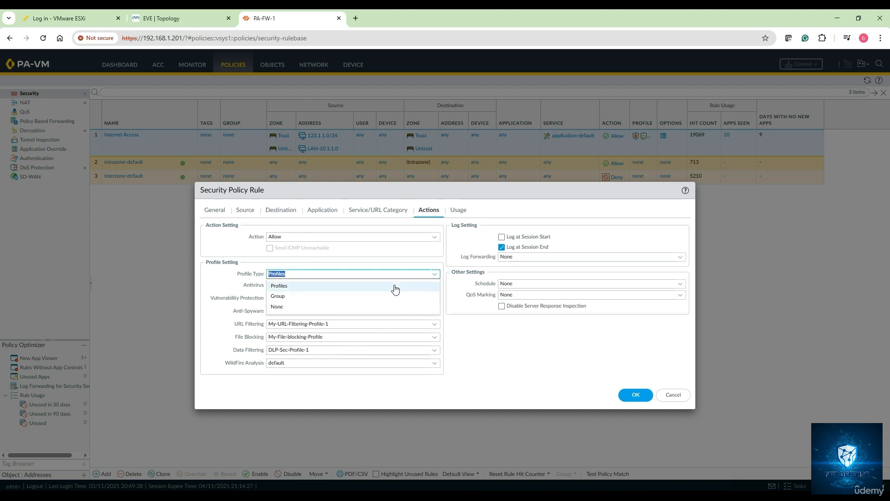
left_click(296, 297)
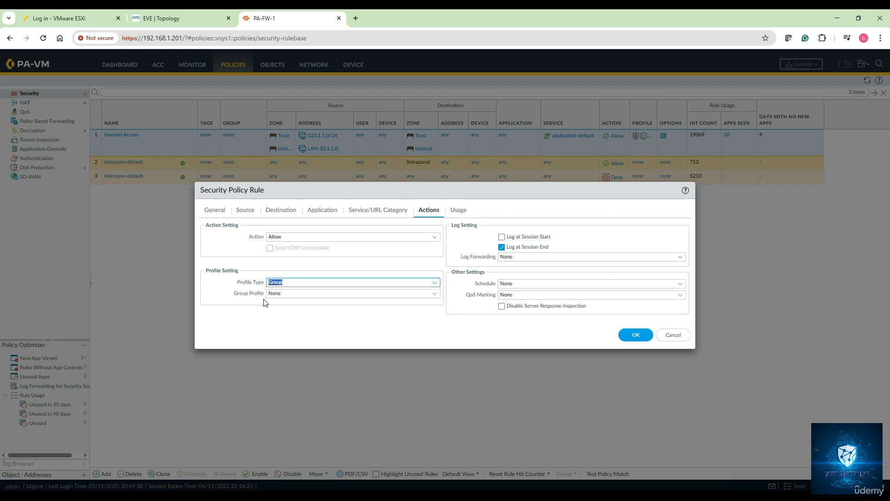
left_click(434, 294)
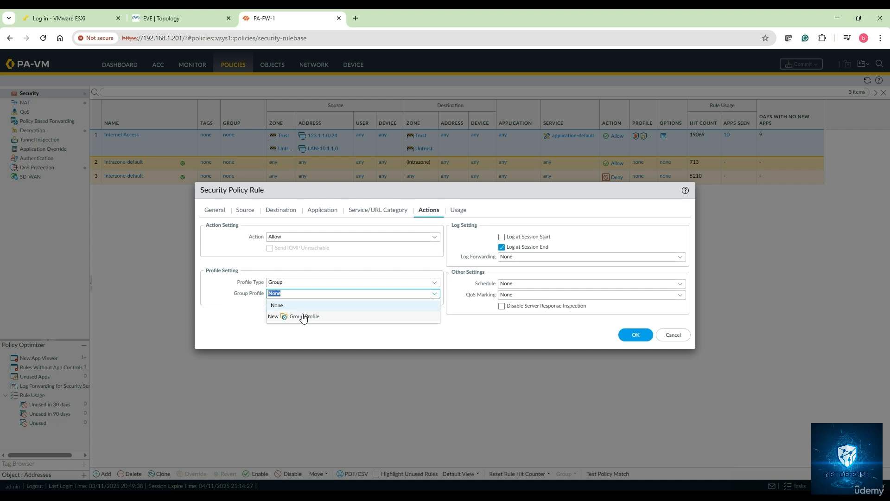
left_click(308, 335)
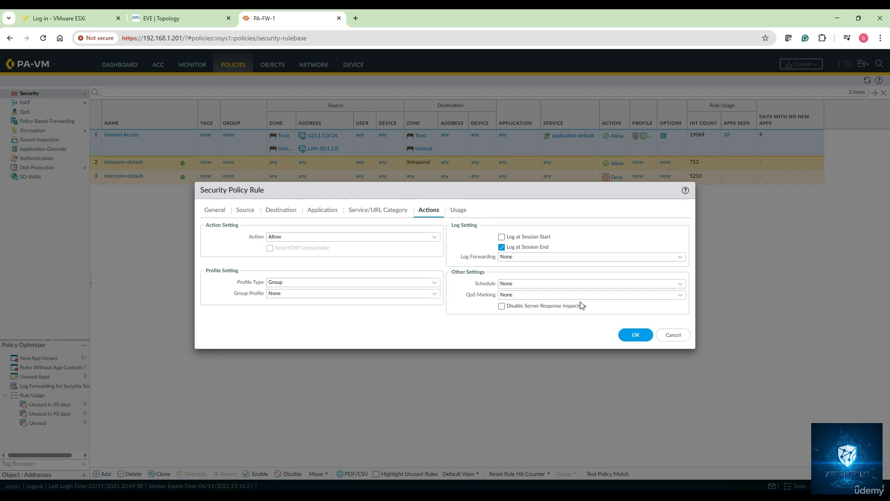
left_click(671, 335)
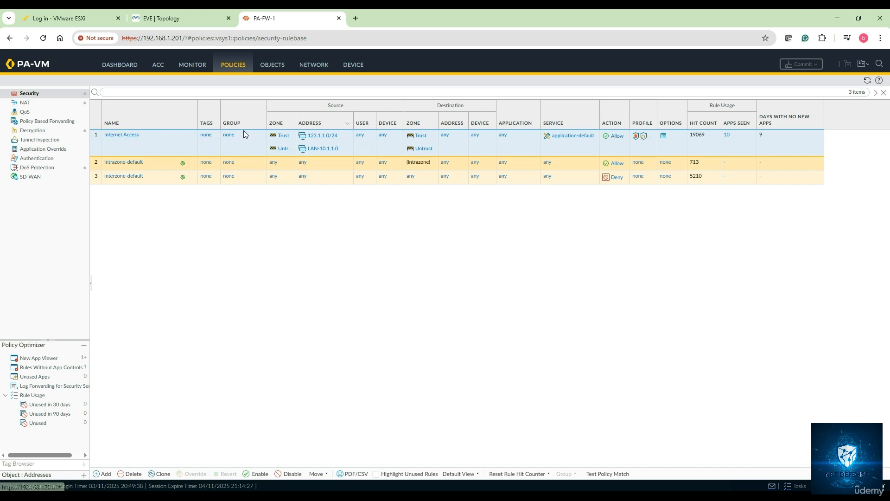
Reopen the Internet Access rule, review its individually assigned security profiles, including antivirus and vulnerability protection, and leave without saving
left_click(132, 136)
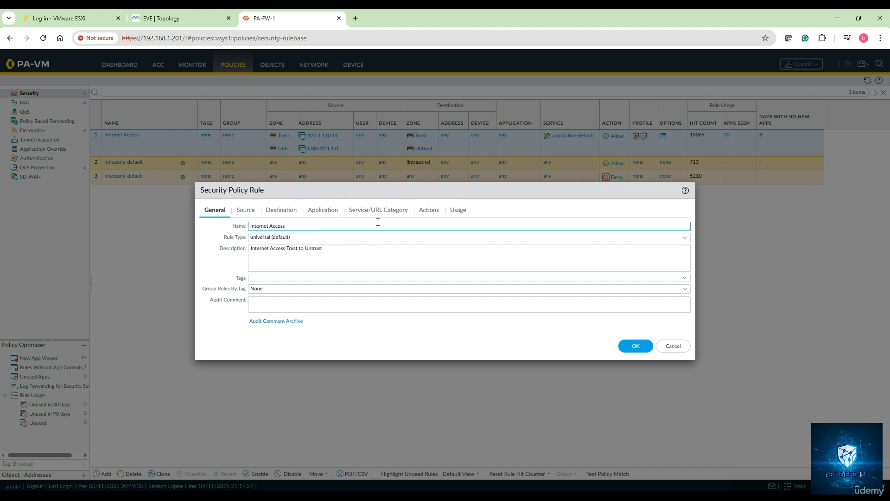
left_click(425, 212)
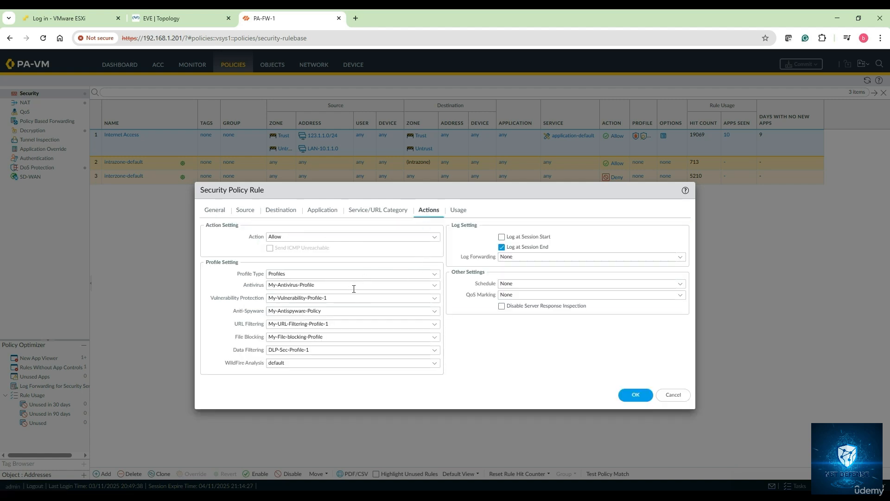
left_click(435, 285)
left_click(434, 285)
left_click(435, 298)
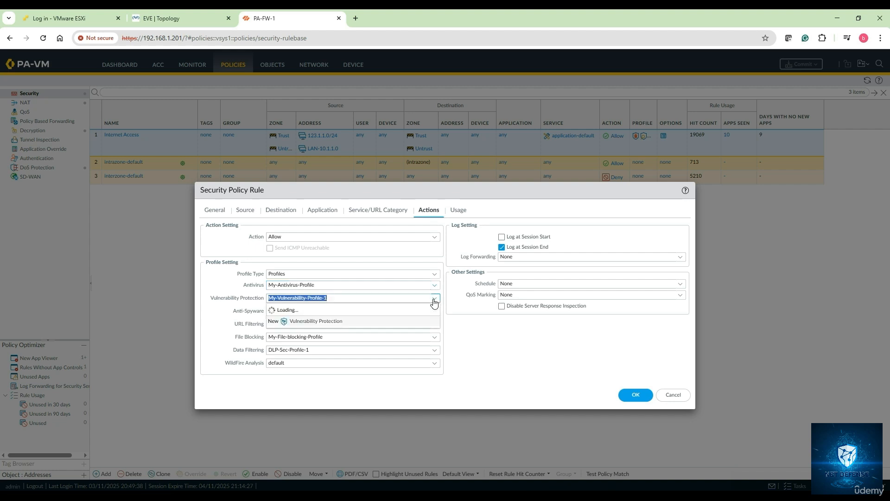
left_click(435, 298)
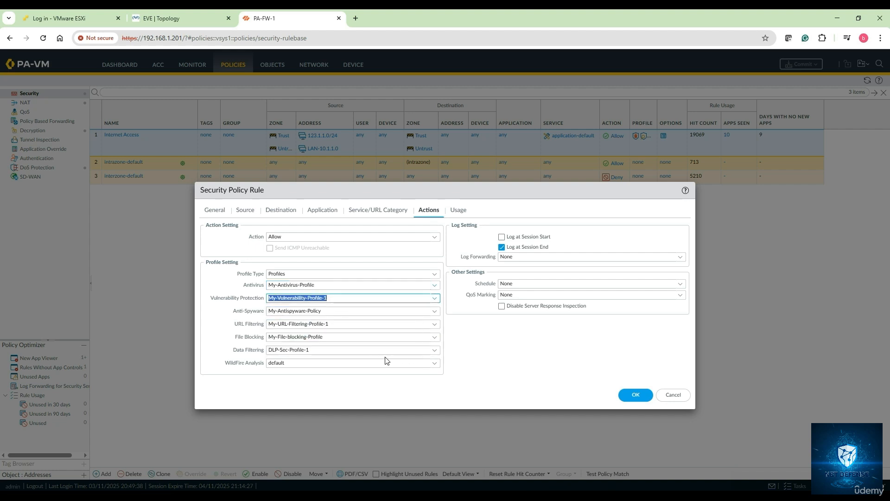
left_click(485, 384)
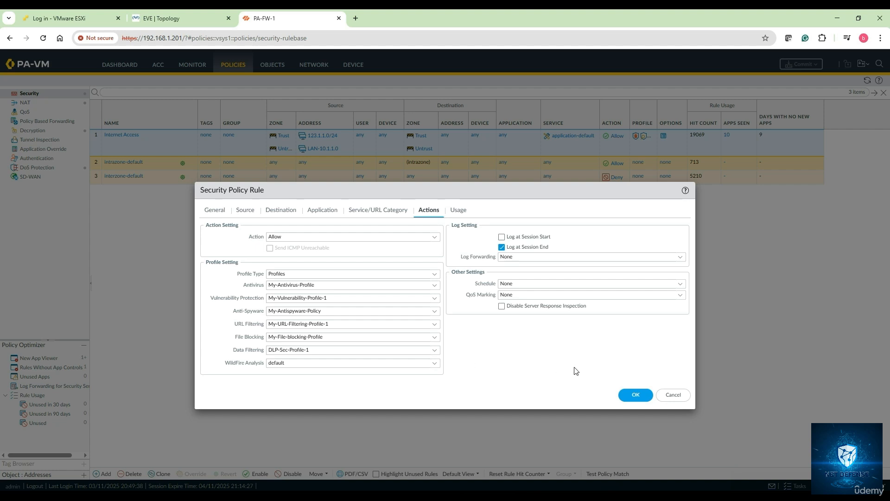
left_click(681, 395)
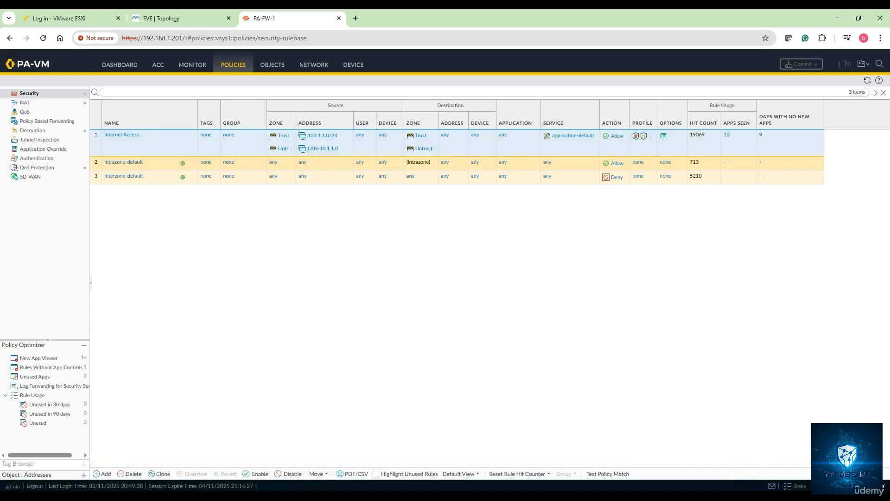
Switch to Icecream Screen Recorder, start a fullscreen screenshot of Display 1, and set the annotation colour to black
left_click(410, 209)
mouse_move(402, 227)
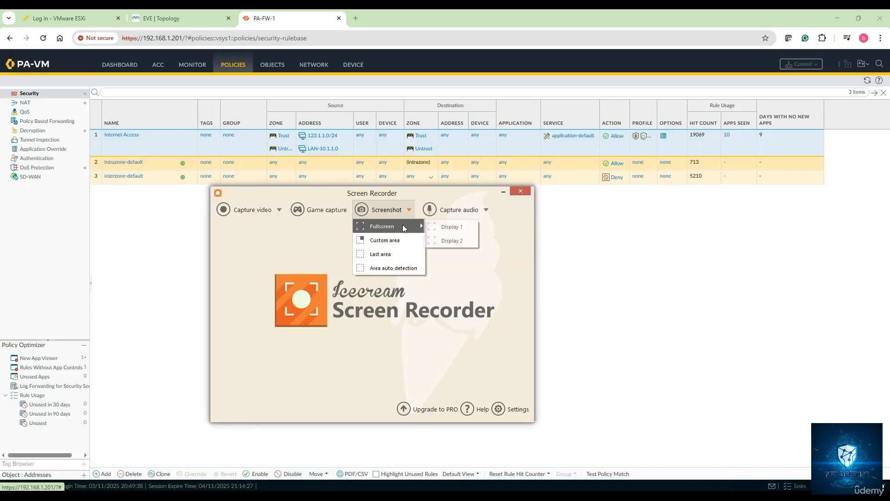
left_click(445, 228)
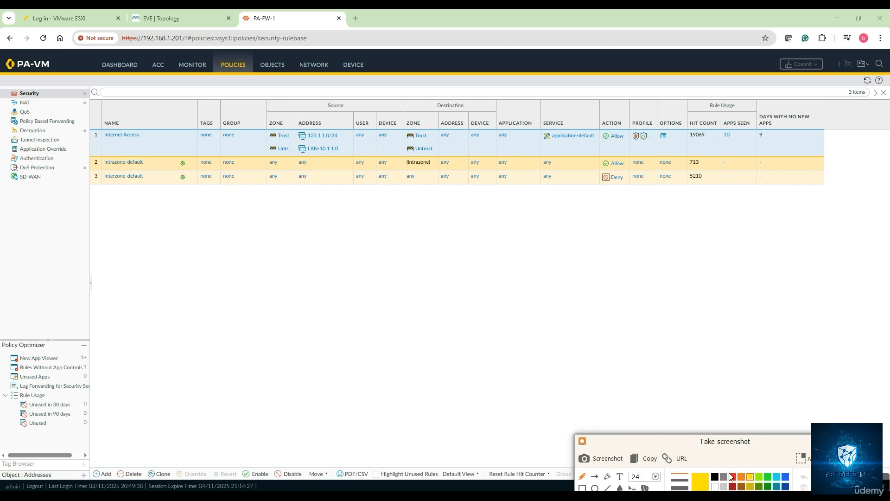
left_click(715, 478)
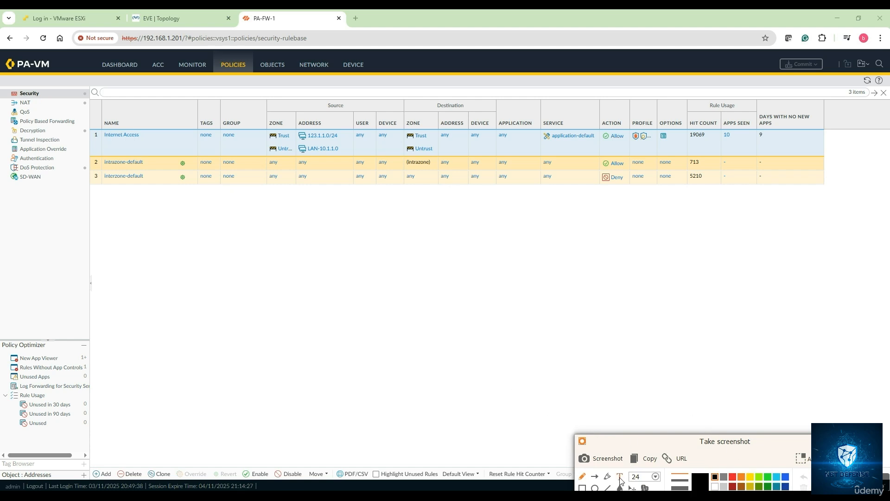
Write the text annotation "Sec Profile GR 1" in the empty area below the rules, with "AV" under it after a blank line
left_click(209, 260)
type("Sec Profile GR")
key("BackSpace")
type("R 1  ")
type("AV")
key("Return")
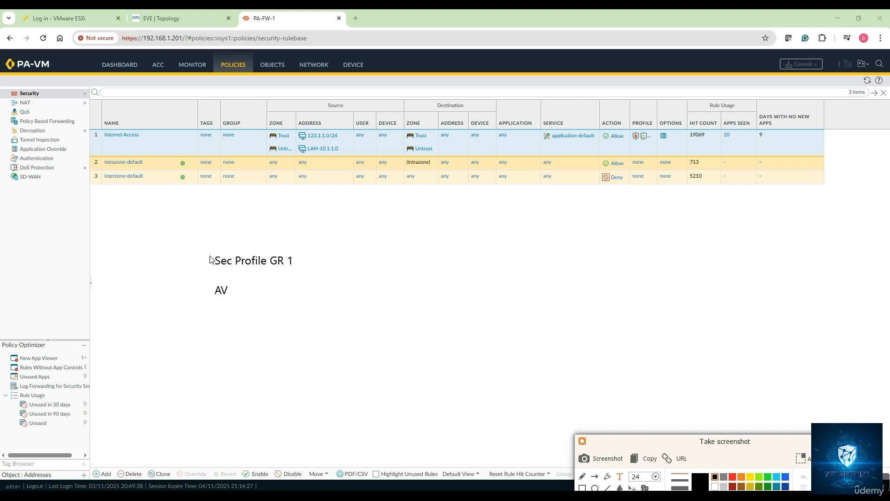
List "ZONE", "DOS" and "PBP" on separate lines below "AV" in the first group's annotation
type("Malware")
key("BackSpace")
key("BackSpace")
key("BackSpace")
key("BackSpace")
key("BackSpace")
key("BackSpace")
key("BackSpace")
type("ZONE ")
type("DOS ")
type("P")
type("BP")
left_click(403, 260)
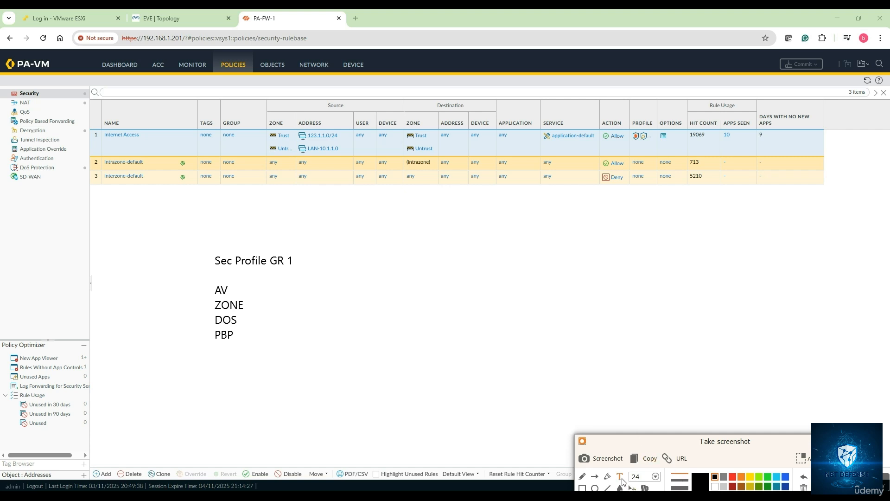
Add a second text annotation beside the first reading "Sec Profile GR 2", with "enable all the sec profile" on the line below
left_click(377, 260)
type("Sec Profile GR 2 ")
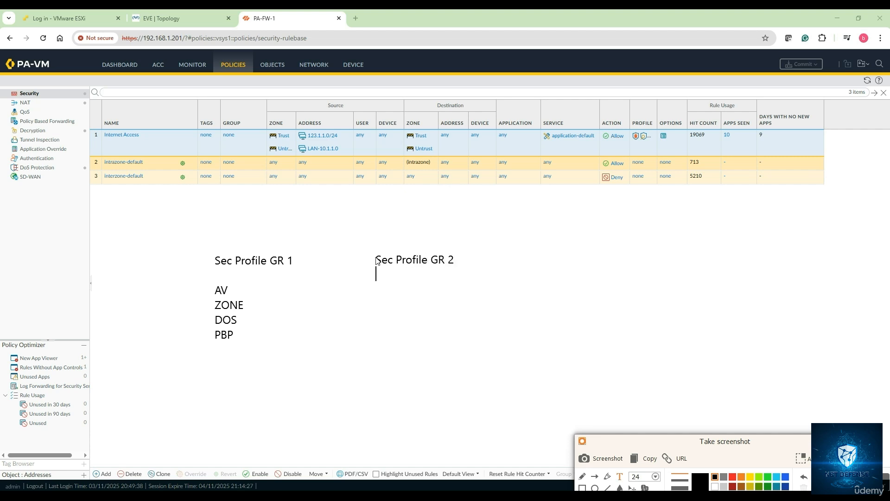
type("enable all the sec profi")
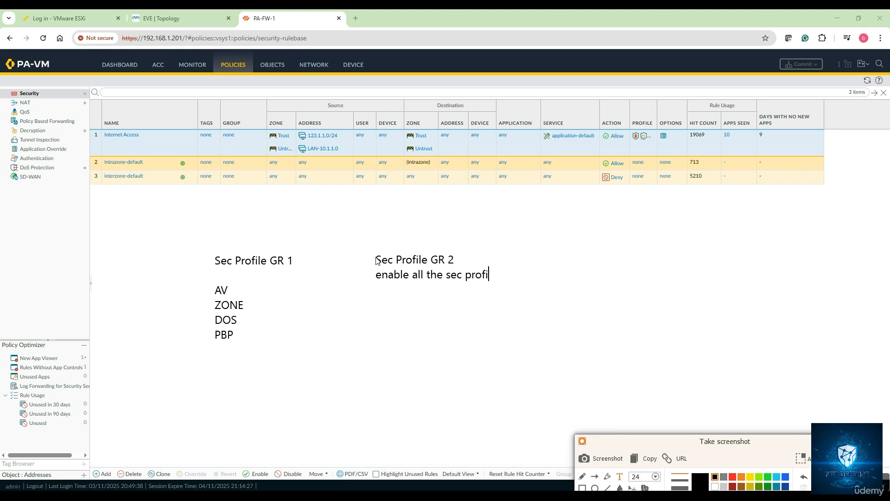
type("le")
Add a third text annotation beside the second group reading "10 sec policies"
left_click(573, 294)
type("10 sec r")
type("ules")
key("BackSpace")
key("BackSpace")
key("BackSpace")
key("BackSpace")
key("BackSpace")
type("policies ")
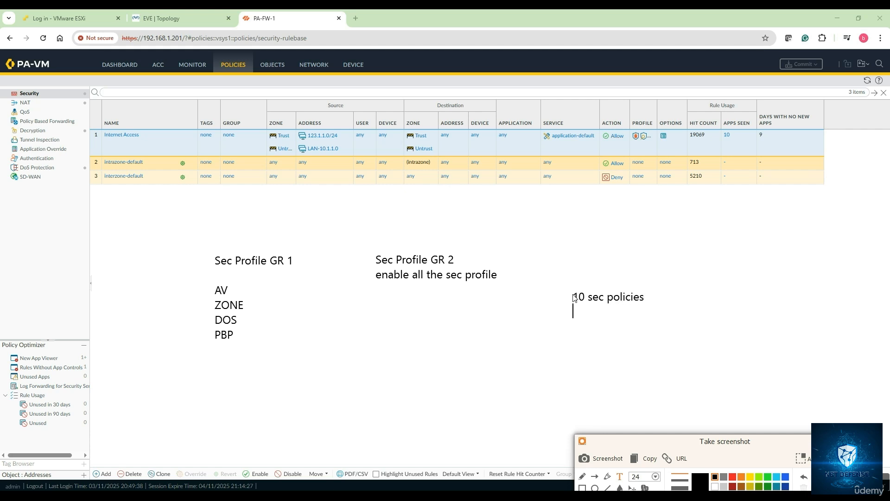
List six dashes on separate lines below "10 sec policies" as placeholders for the policies
type("-")
key("Return")
type("-")
key("Return")
type("-")
key("Return")
type("-")
key("Return")
type("-")
key("Return")
type("-")
Sketch freehand brackets beside the upper and lower three dashes, with arrows from Sec Profile GR 1 to the upper and GR 2 to the lower bracket
left_click(582, 477)
mouse_move(559, 304)
left_mouse_down()
mouse_move(545, 305)
mouse_move(545, 349)
mouse_move(563, 345)
left_mouse_up()
mouse_move(250, 320)
left_mouse_down()
mouse_move(526, 325)
mouse_move(515, 331)
left_mouse_up()
mouse_move(559, 351)
left_mouse_down()
mouse_move(552, 414)
mouse_move(563, 412)
left_mouse_up()
mouse_move(420, 279)
left_mouse_down()
mouse_move(421, 352)
mouse_move(438, 398)
mouse_move(539, 402)
mouse_move(524, 410)
left_mouse_up()
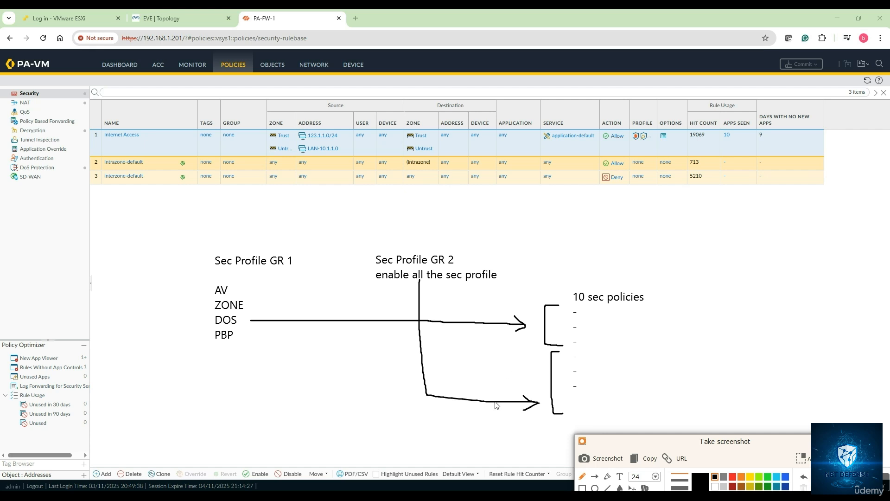
Draw a freehand circle around the AV, ZONE, DOS and PBP list under Sec Profile GR 1
mouse_move(239, 279)
left_mouse_down()
mouse_move(197, 279)
mouse_move(258, 354)
mouse_move(228, 270)
left_mouse_up()
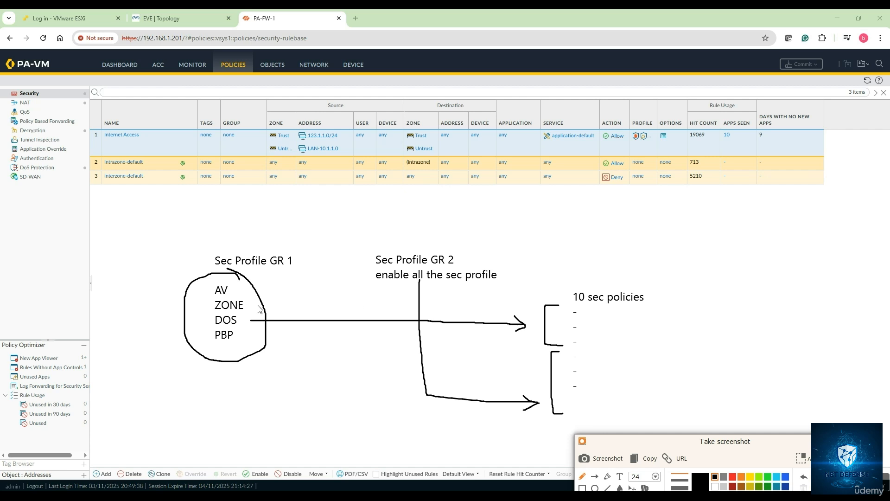
left_click_drag(249, 308, 272, 281)
Clear all the annotations, close the screenshot tool and minimise the screen recorder
left_click(817, 487)
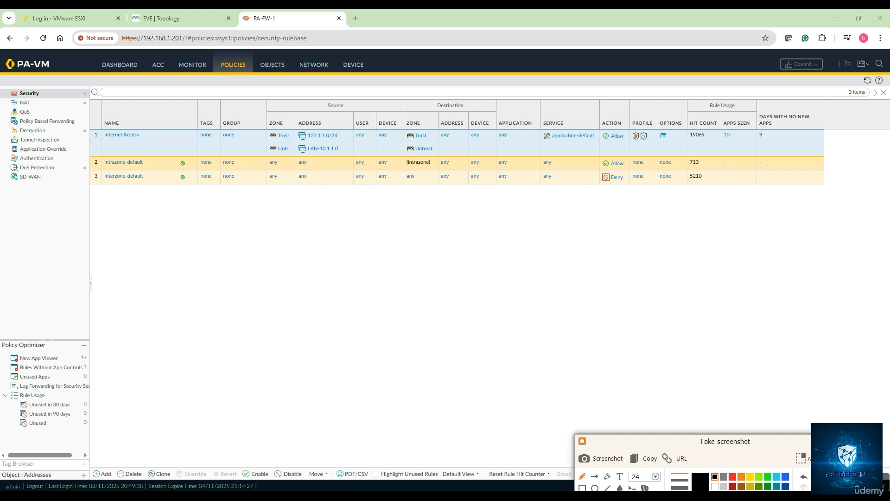
left_click(861, 439)
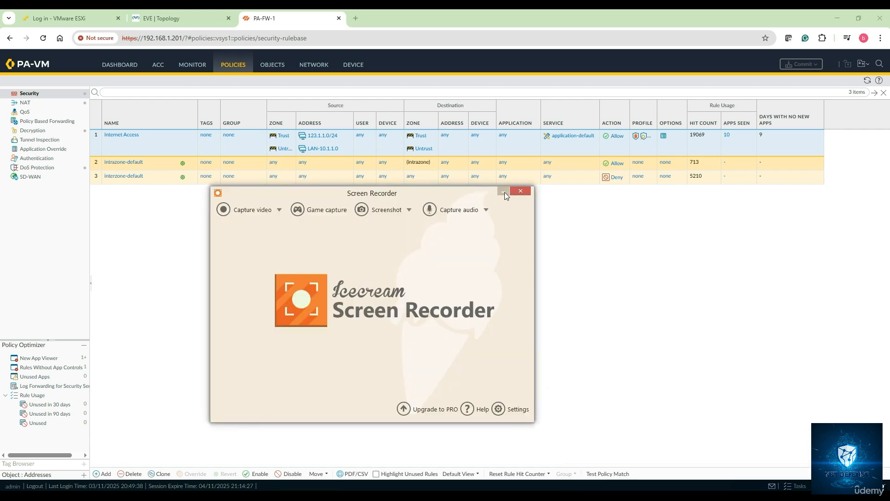
left_click(504, 192)
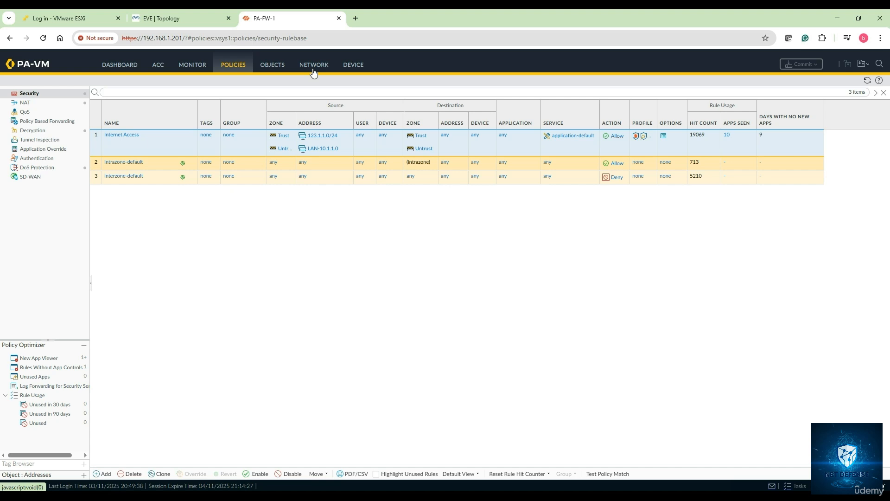
Start a new security profile group in the firewall's objects and name it Sec-Profile-GR-1
left_click(271, 66)
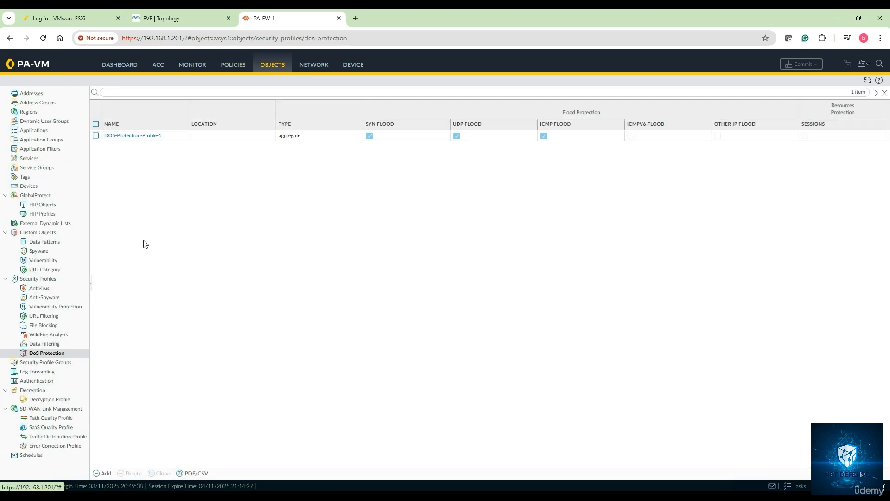
left_click(41, 364)
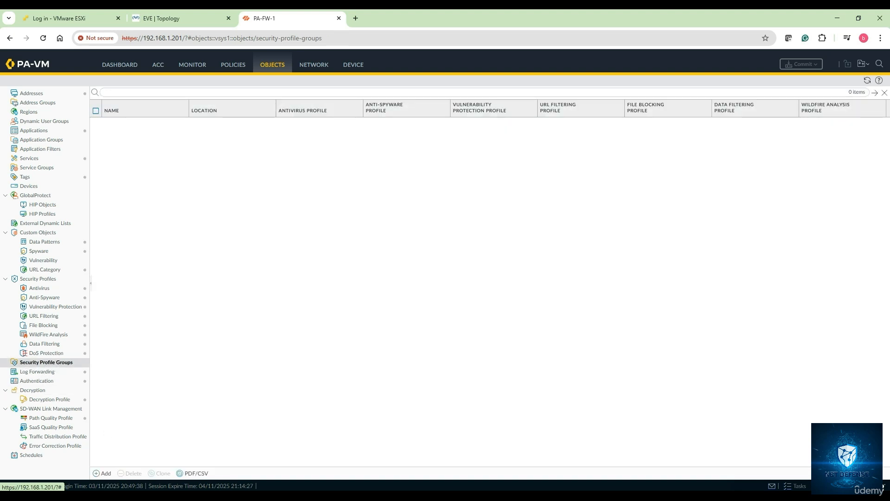
left_click(103, 473)
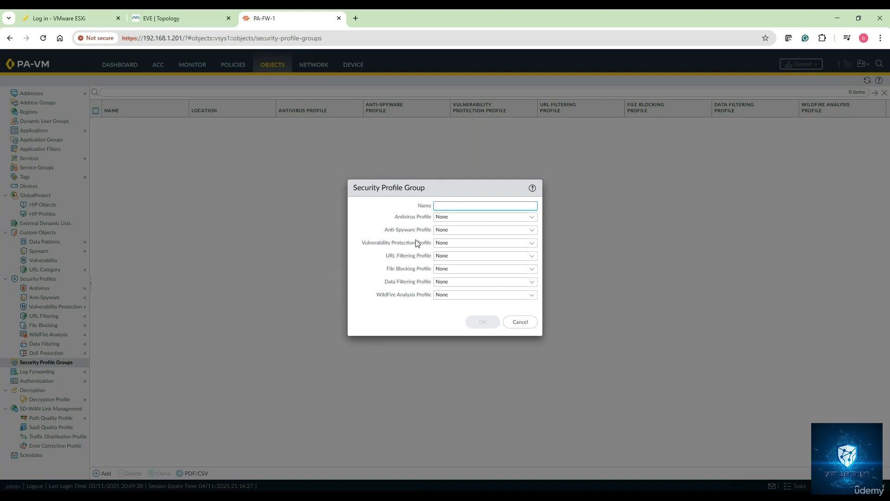
type("Sec-Profile-GR-1")
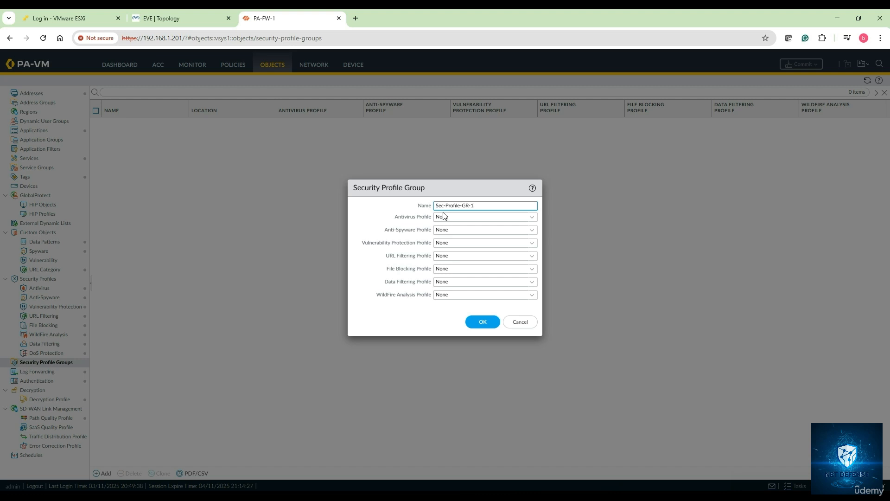
Assign My-Antivirus-Profile, My-Antispyware-Policy and My-URL-Filtering-Profile-1 as the antivirus, anti-spyware and URL filtering profiles of Sec-Profile-GR-1
left_click(527, 218)
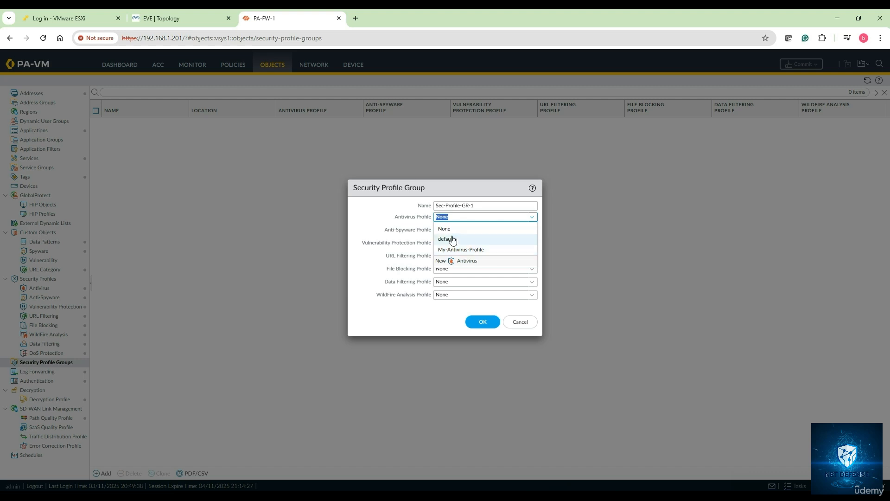
left_click(464, 251)
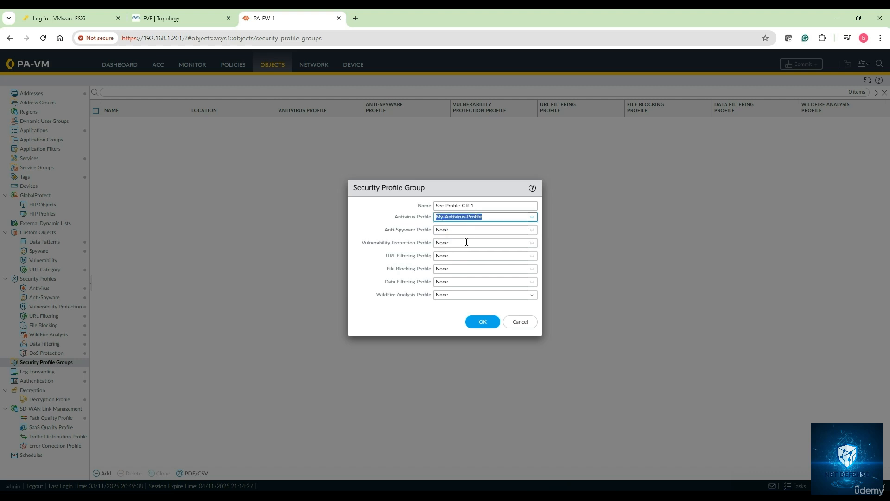
left_click(531, 230)
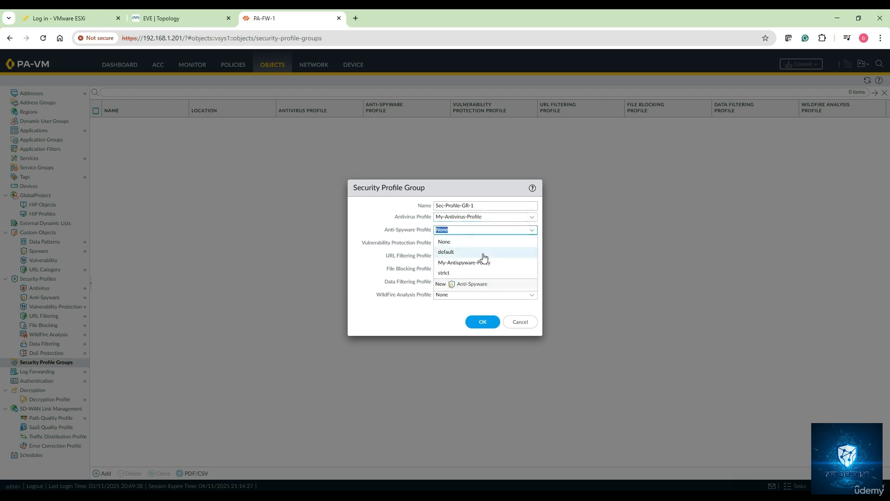
left_click(473, 265)
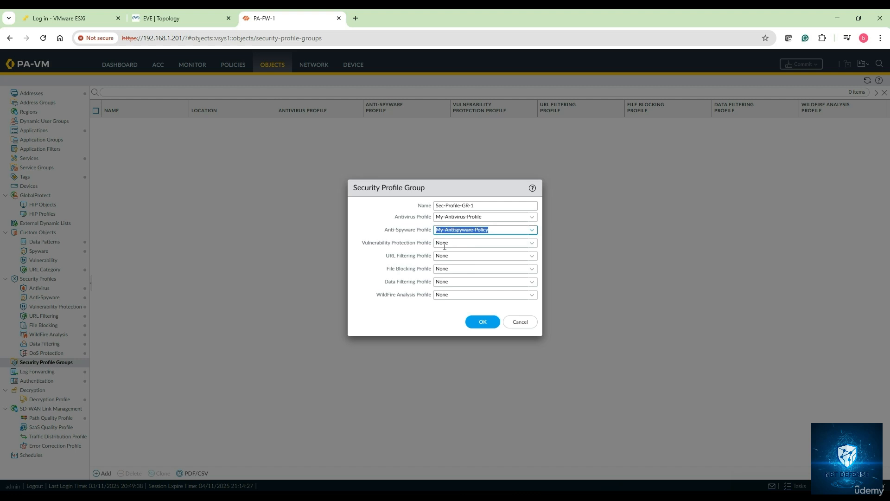
left_click(532, 256)
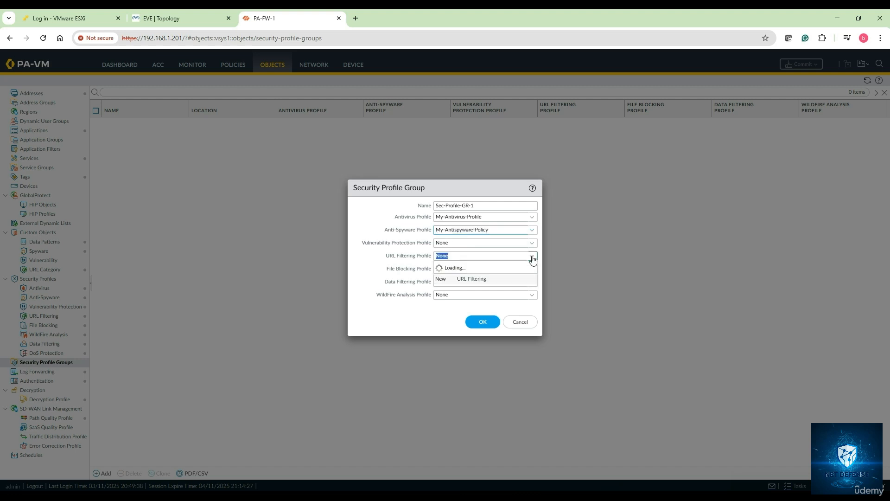
left_click(473, 288)
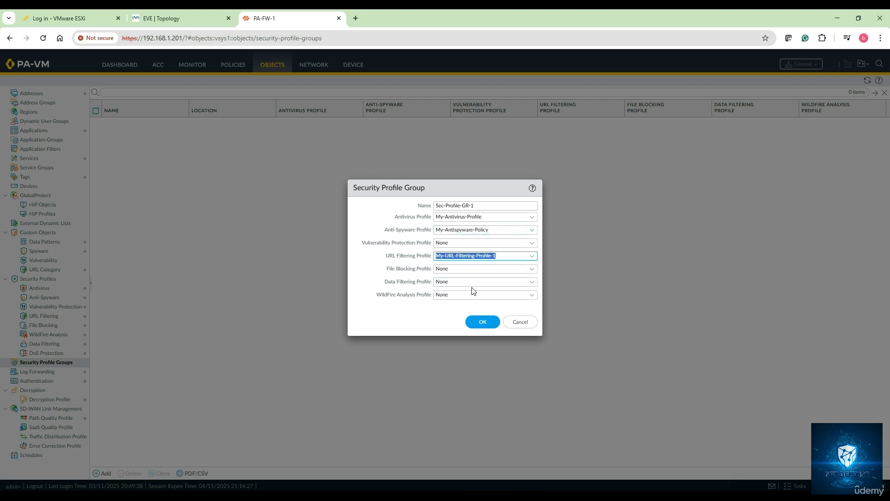
Set data filtering to DLP-Sec-Profile-1 and file blocking to My-File-blocking-Profile in Sec-Profile-GR-1, and save the group
left_click(532, 281)
left_click(486, 306)
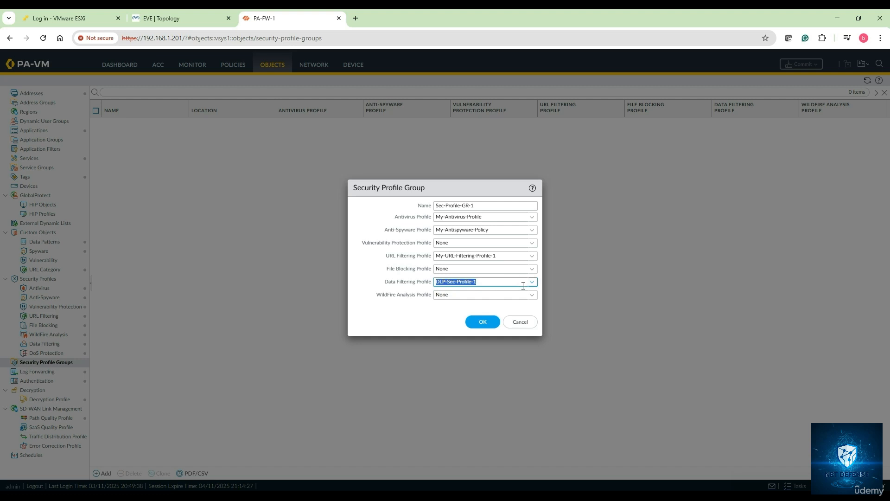
left_click(531, 270)
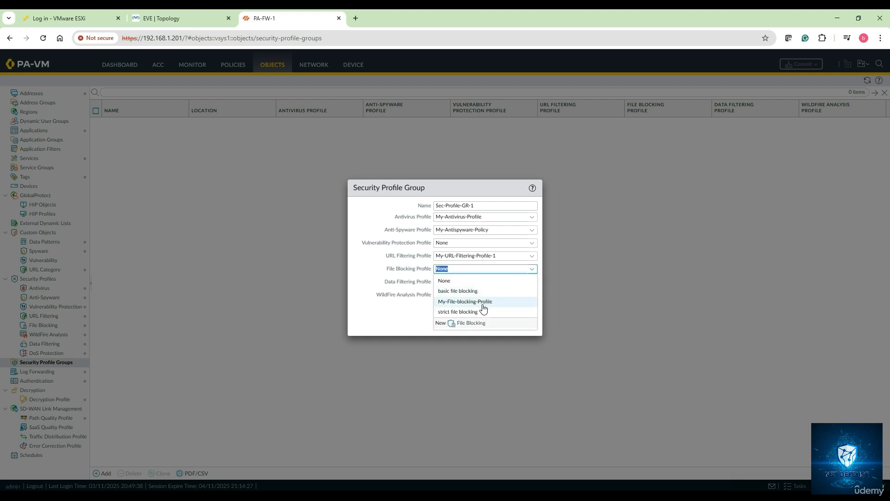
left_click(479, 302)
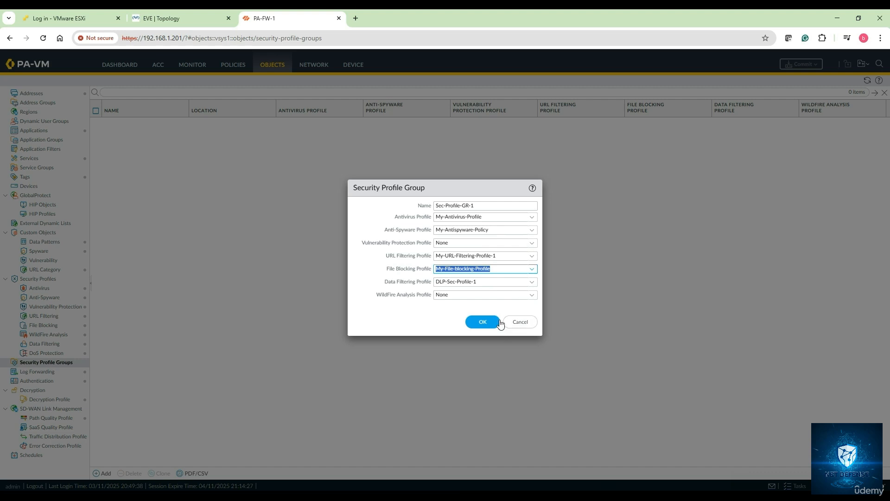
left_click(485, 322)
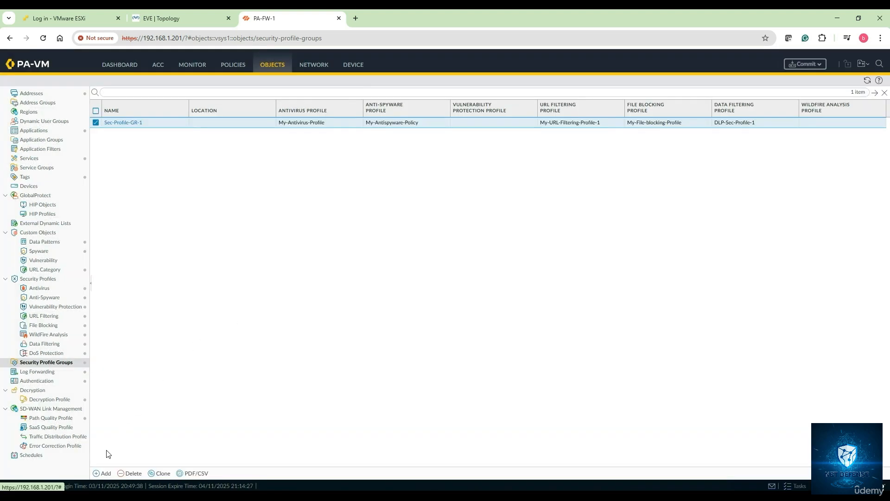
Start a second security profile group named Sec-Profile-Group-2
left_click(104, 473)
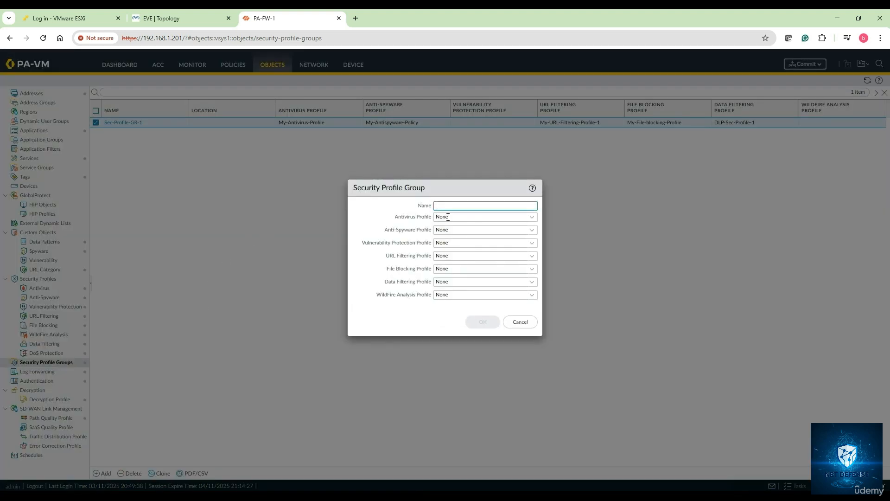
type("Sec-Pro")
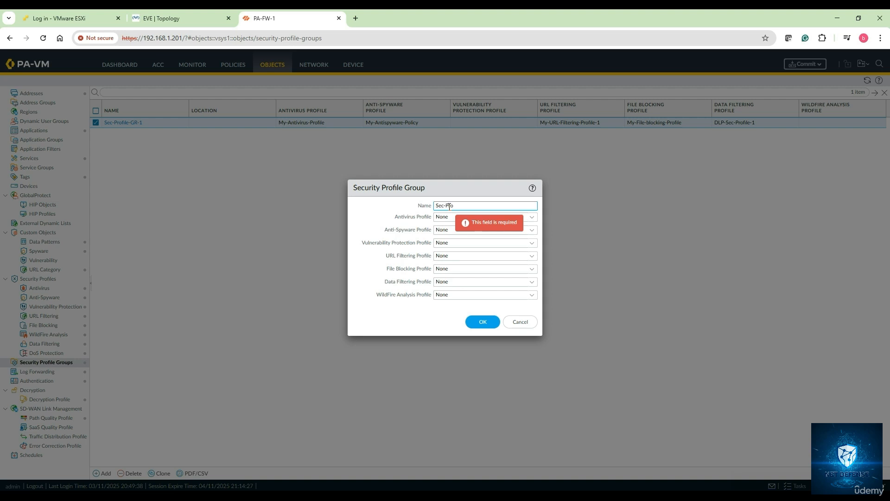
type("file-Group-2")
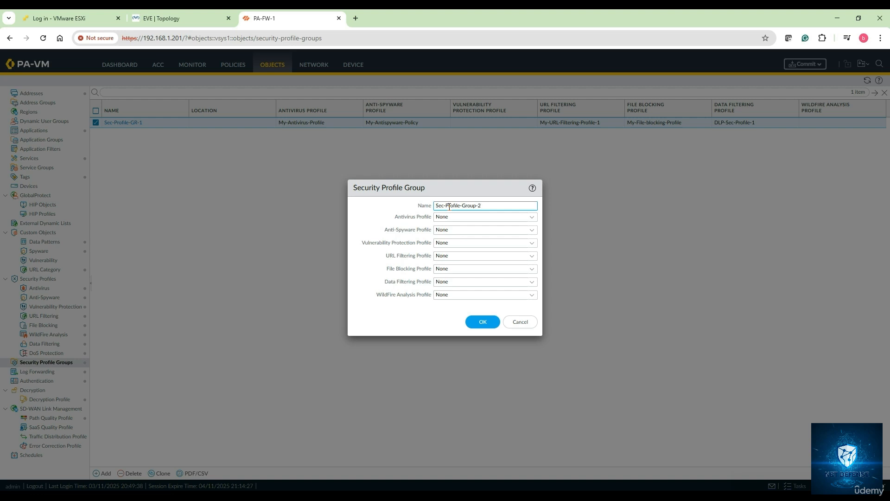
Assign My-Antivirus-Profile, My-Antispyware-Policy and My-Vulnerability-Profile-1 as the antivirus, anti-spyware and vulnerability protection profiles of Sec-Profile-Group-2
left_click(533, 222)
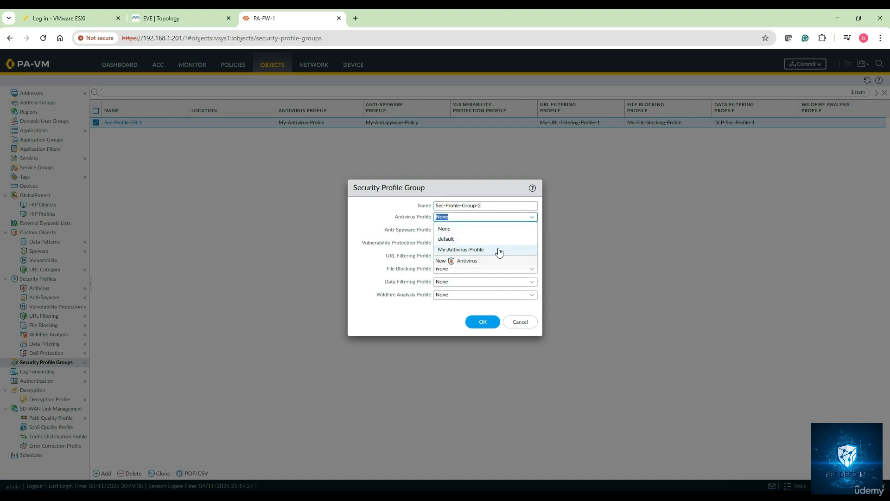
left_click(501, 248)
left_click(530, 231)
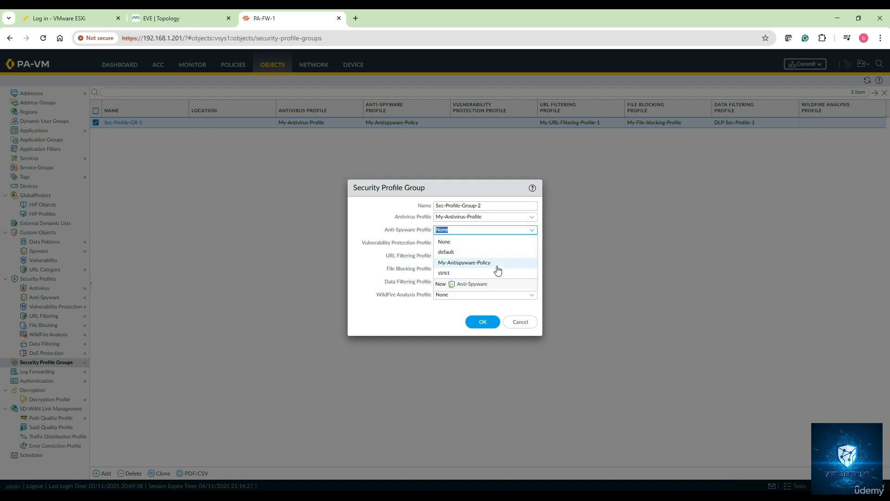
left_click(496, 261)
left_click(532, 245)
left_click(501, 275)
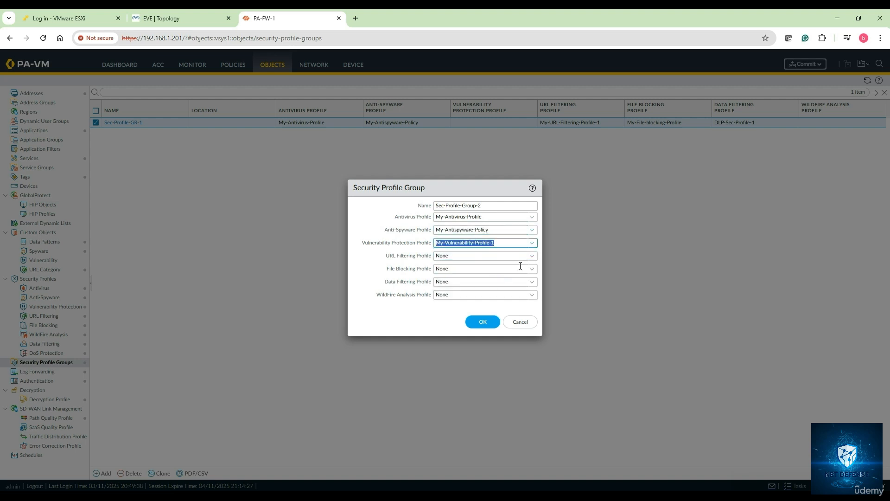
Set URL filtering to My-URL-Filtering-Profile-1 and file blocking to My-File-blocking-Profile in Sec-Profile-Group-2
left_click(532, 257)
left_click(497, 289)
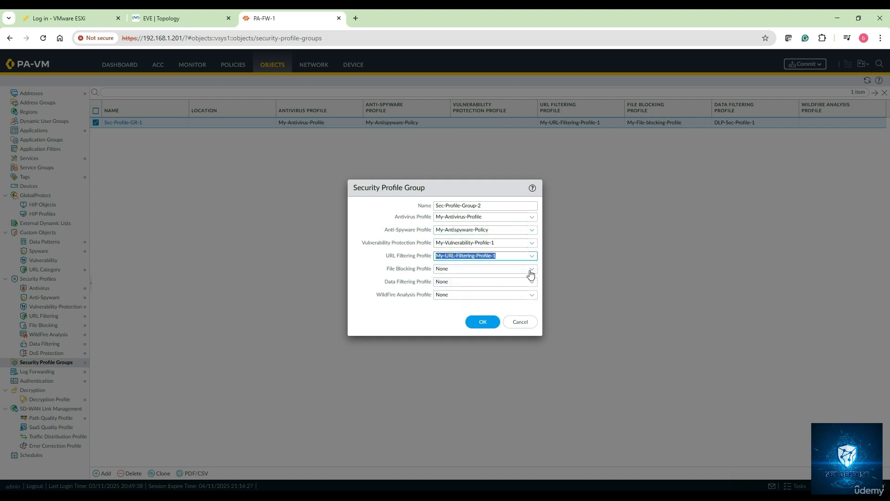
left_click(531, 269)
left_click(497, 301)
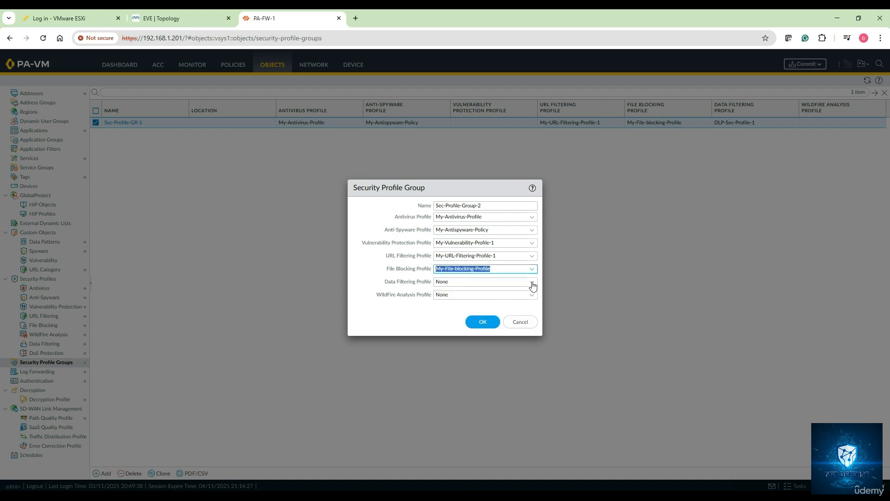
Set data filtering to DLP-Sec-Profile-1 and WildFire analysis to default in Sec-Profile-Group-2, and save the group
left_click(532, 282)
left_click(485, 304)
left_click(532, 295)
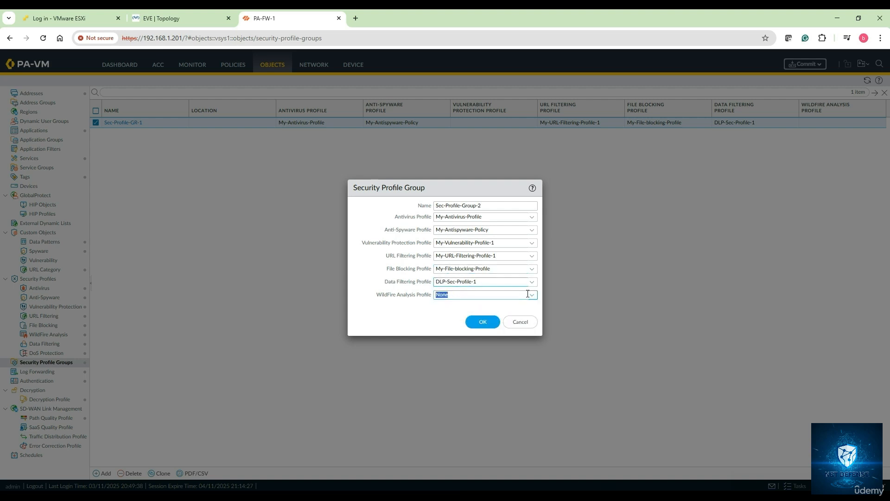
left_click(471, 317)
left_click(483, 319)
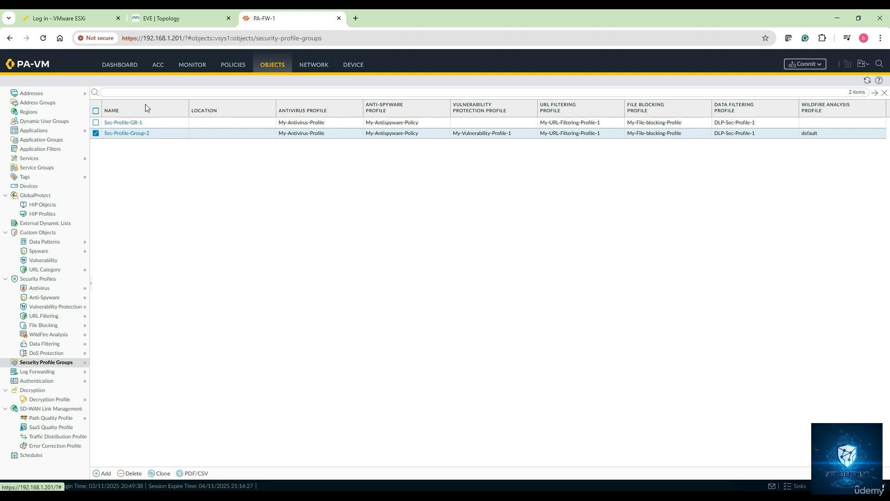
In the Internet Access security rule, set the profile type to Group with Sec-Profile-Group-2 as the group profile, and save the rule
left_click(227, 67)
left_click(135, 149)
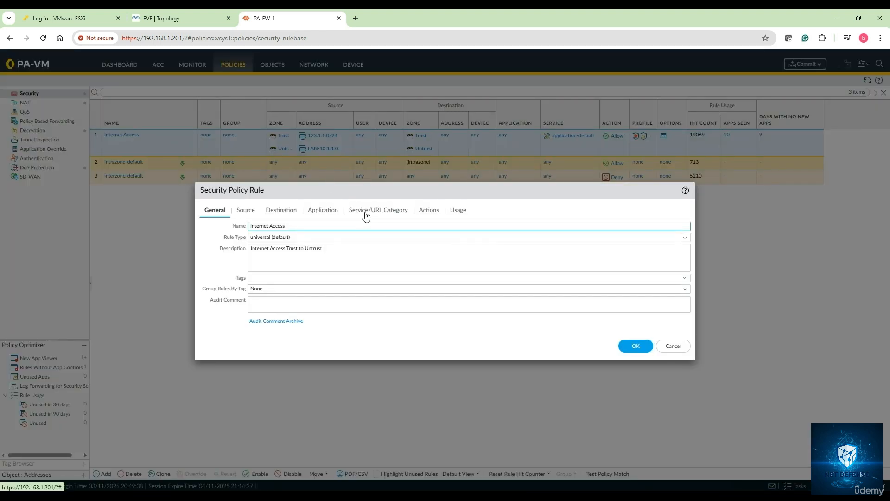
left_click(429, 212)
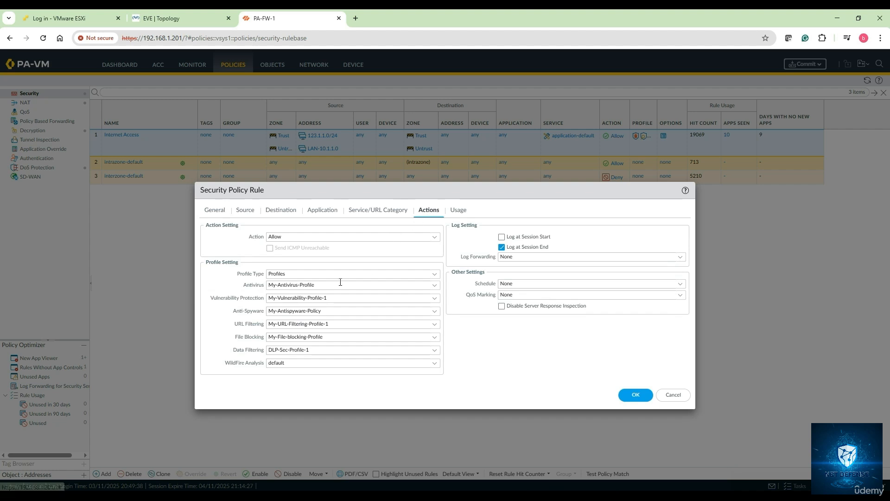
left_click(435, 276)
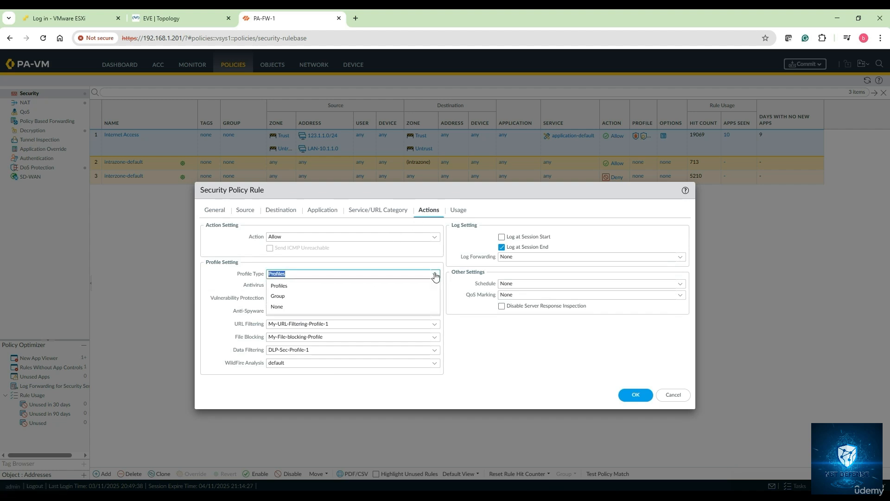
left_click(320, 293)
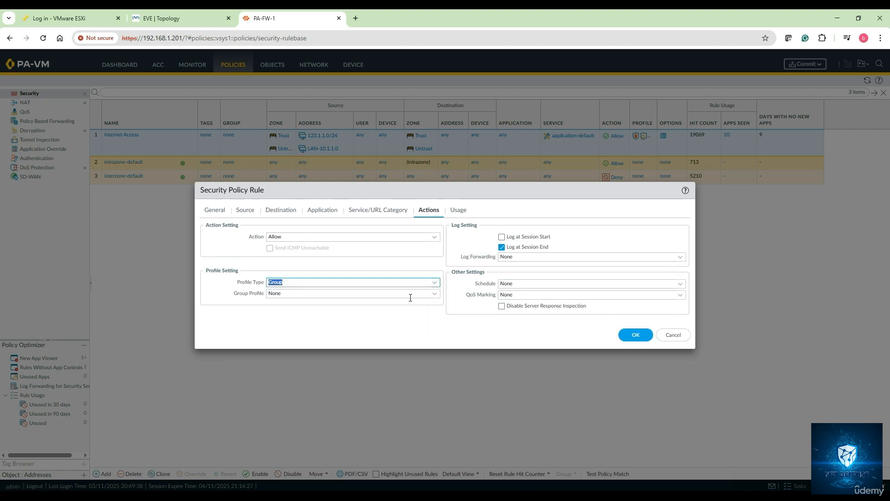
left_click(436, 296)
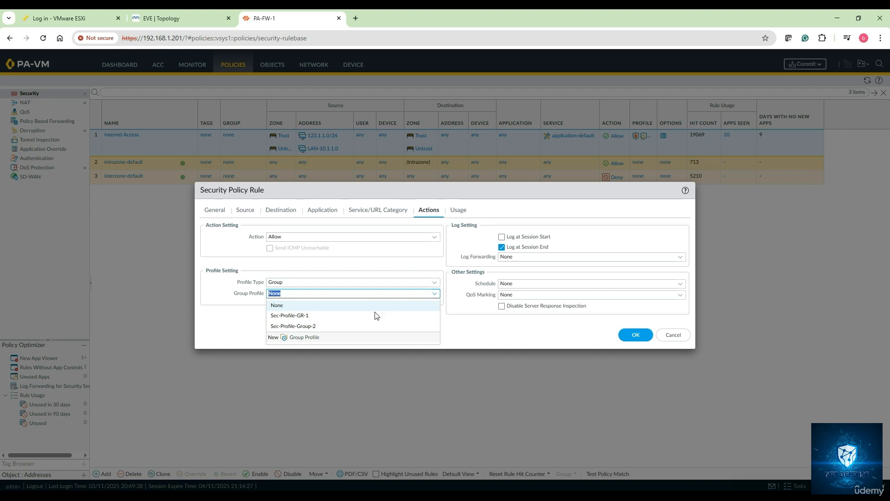
left_click(300, 327)
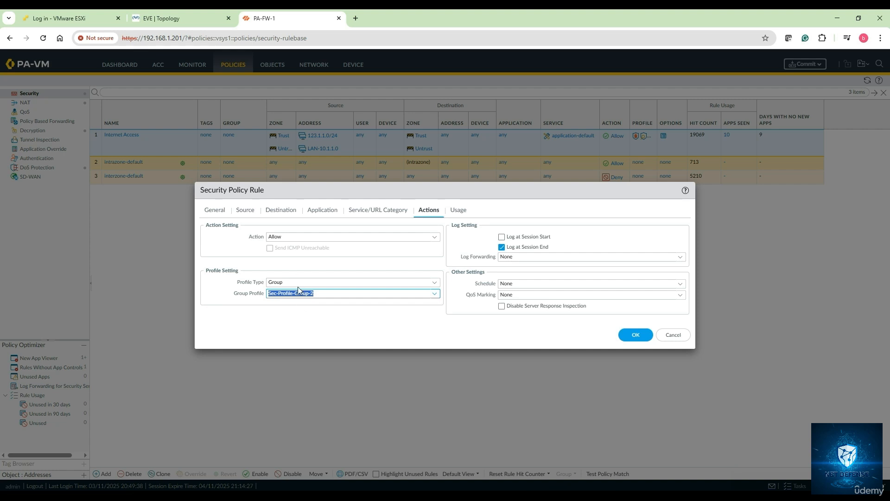
left_click(634, 334)
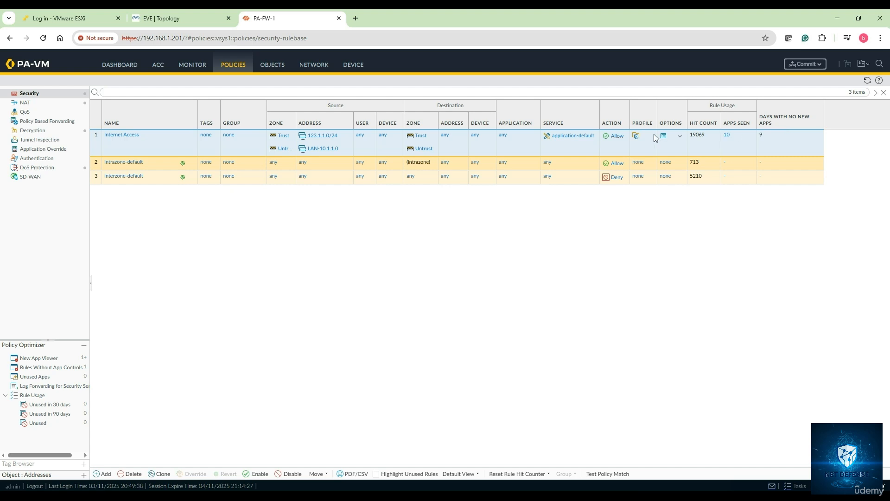
Commit all pending configuration changes to the firewall
mouse_move(636, 135)
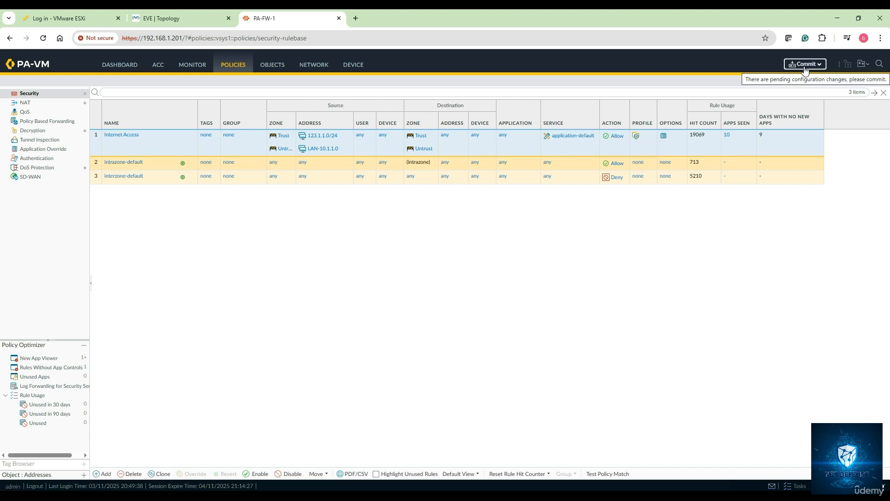
left_click(805, 65)
left_click(526, 384)
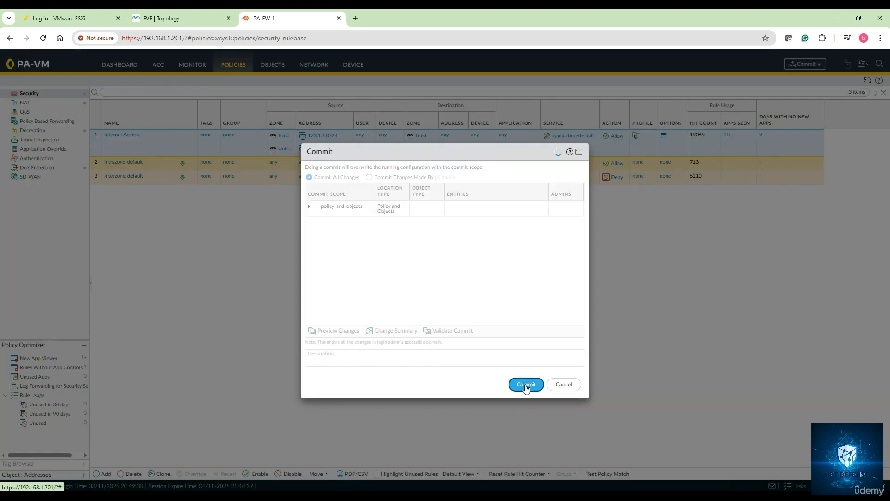
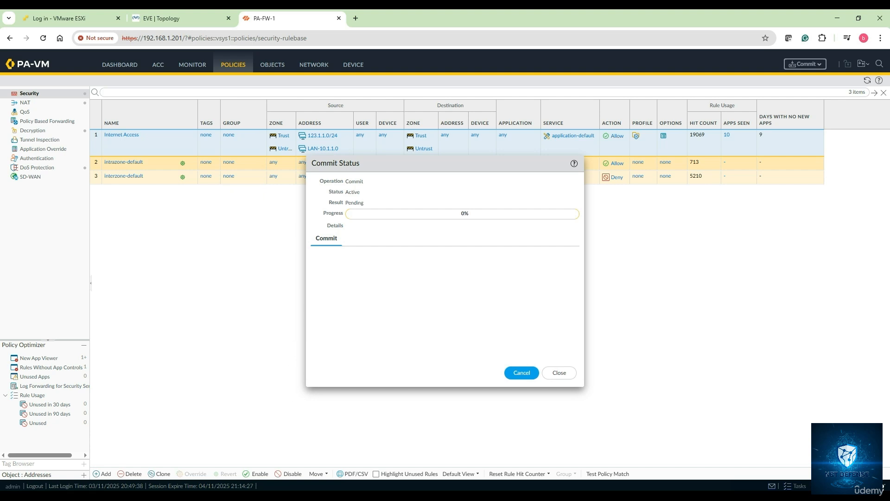
Switch to notes.txt in Notepad and add the heading "Security Profile Group" below the last separator line
key("alt+Tab")
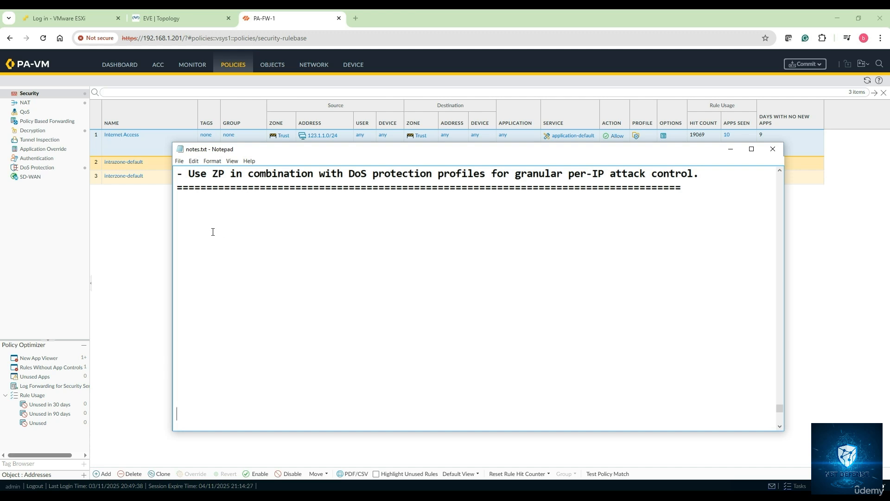
left_click(185, 206)
type("Security Profil")
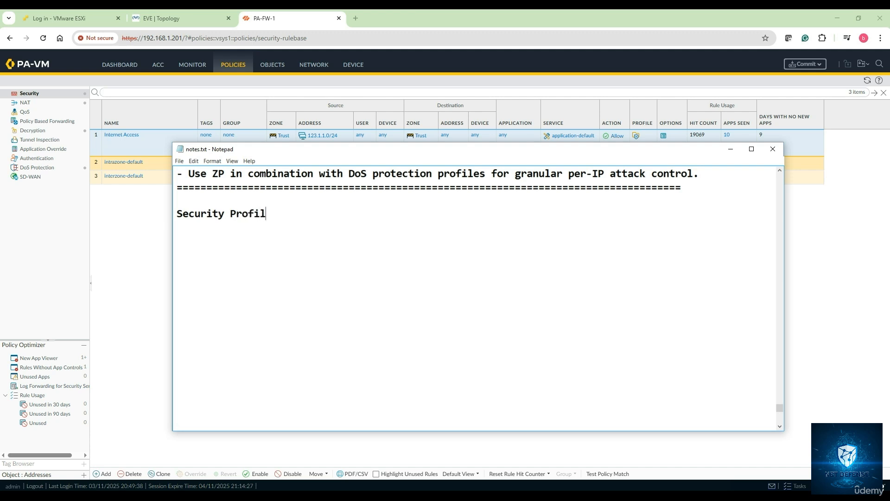
type("e Group")
key("Return")
key("Return")
Write under the heading: "Instead of applying individual security profiles, security profile groups simplify management by grouping multiple profile altogether"
type("Instead ")
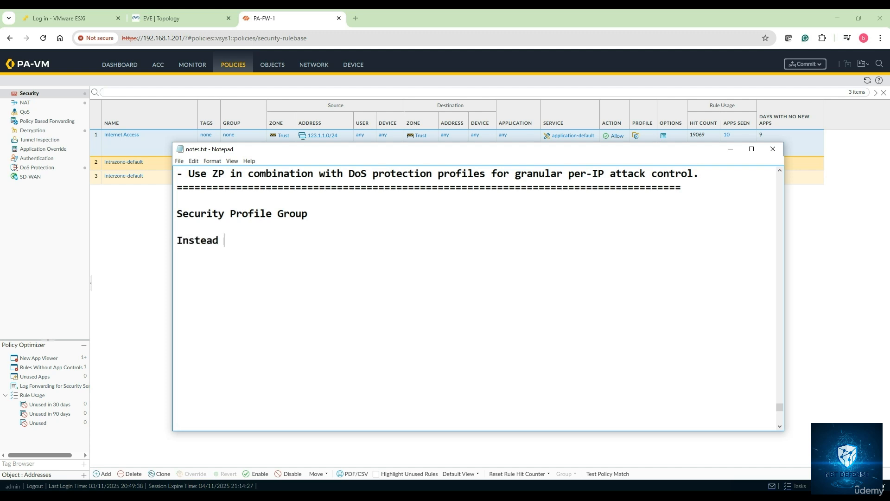
type("of applying individu")
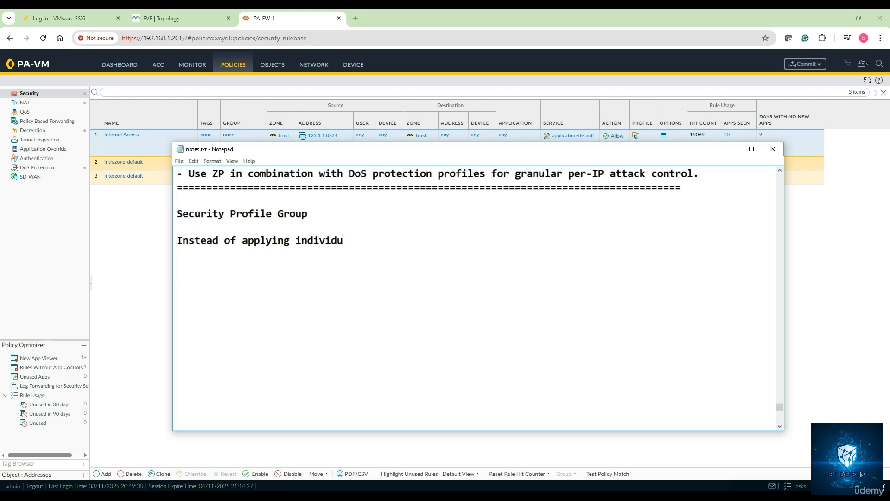
type("al security profiles")
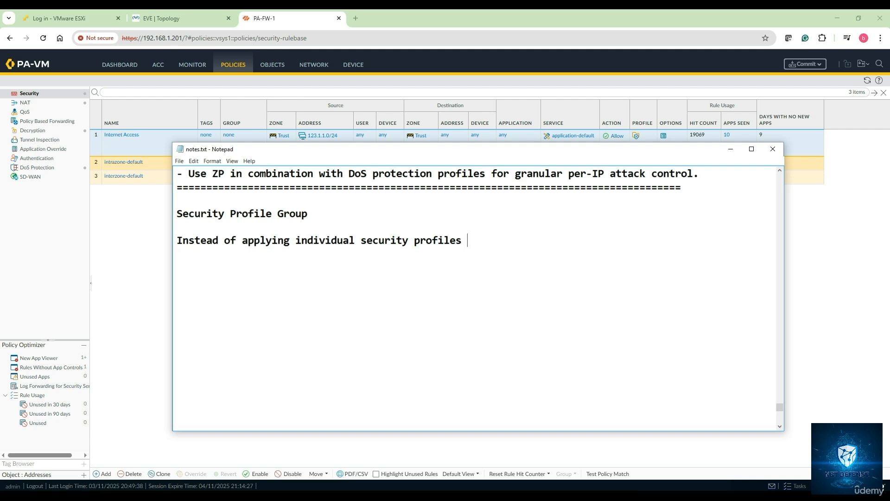
key("BackSpace")
type(", security profile ")
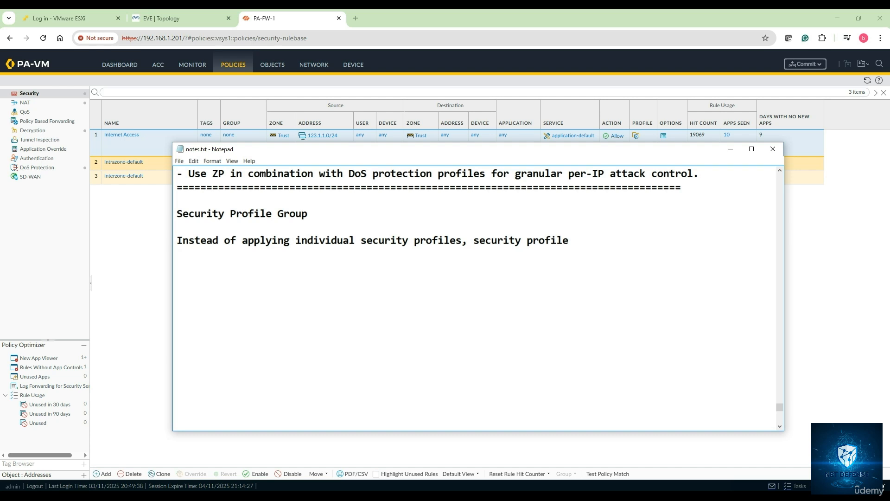
type("groups simpli")
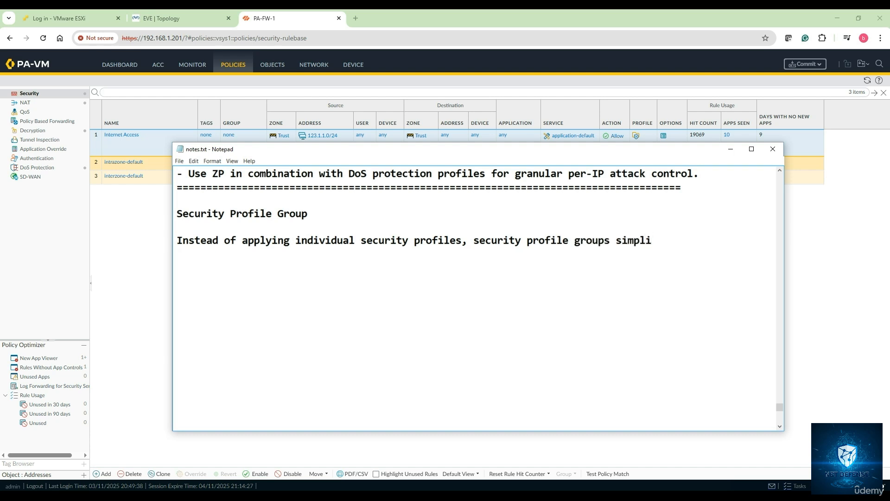
type("fy management by ")
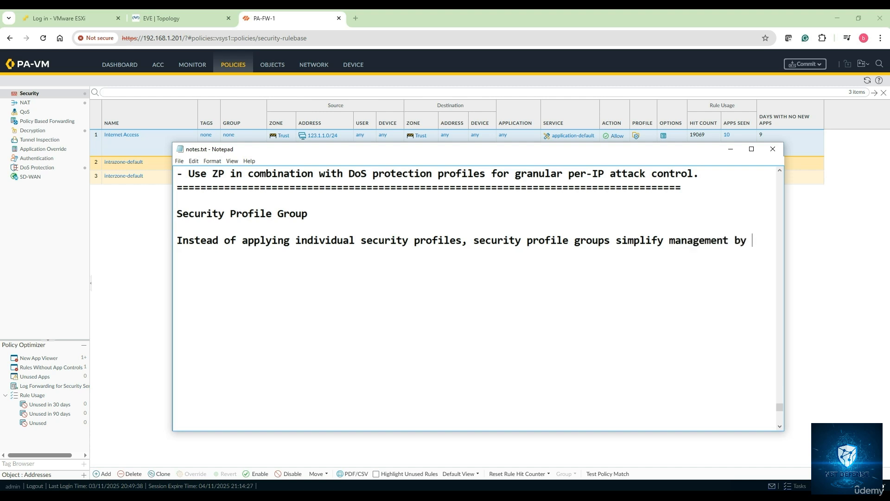
type("grouping multiple")
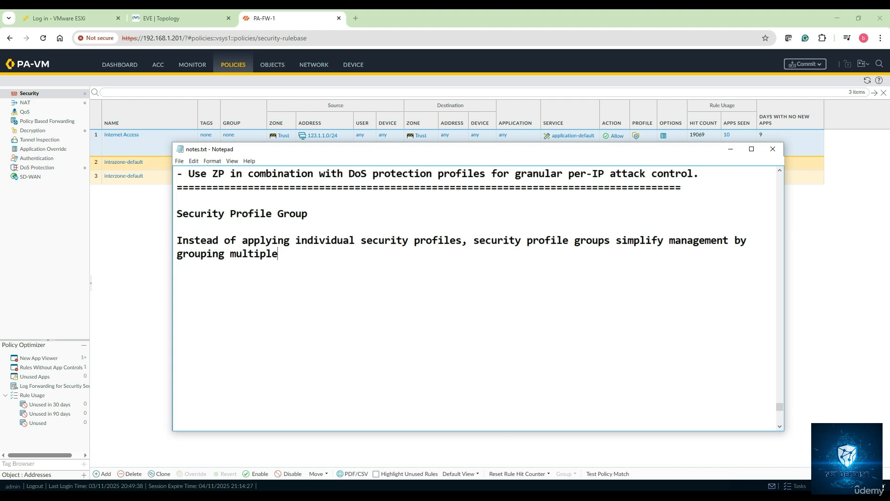
type(" profile altogether")
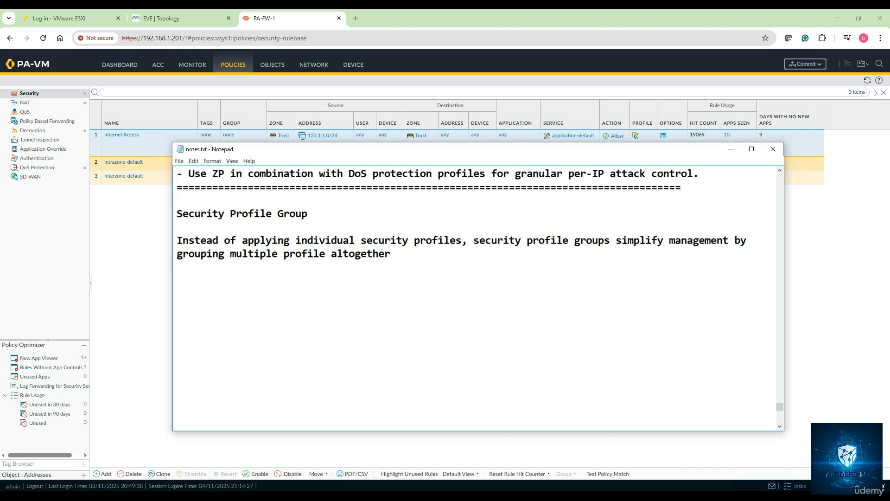
Add a "CLI" section with the lines "configure" and "set profile group default-security-group virus "profile-name""
key("Return")
type("CLI")
key("Return")
type("configure ")
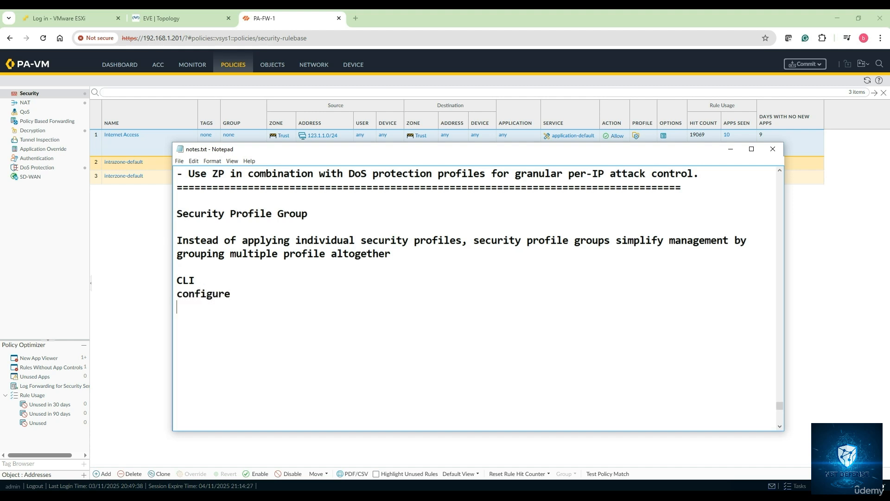
type("set profile group")
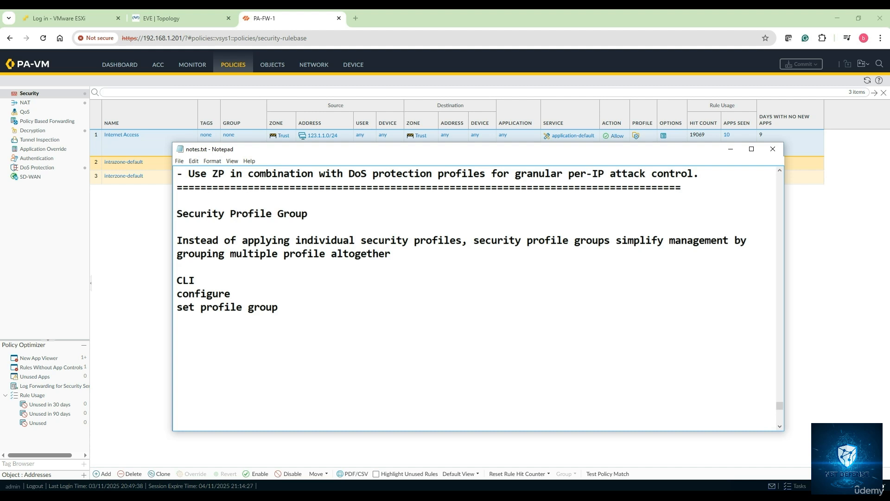
type("default-security")
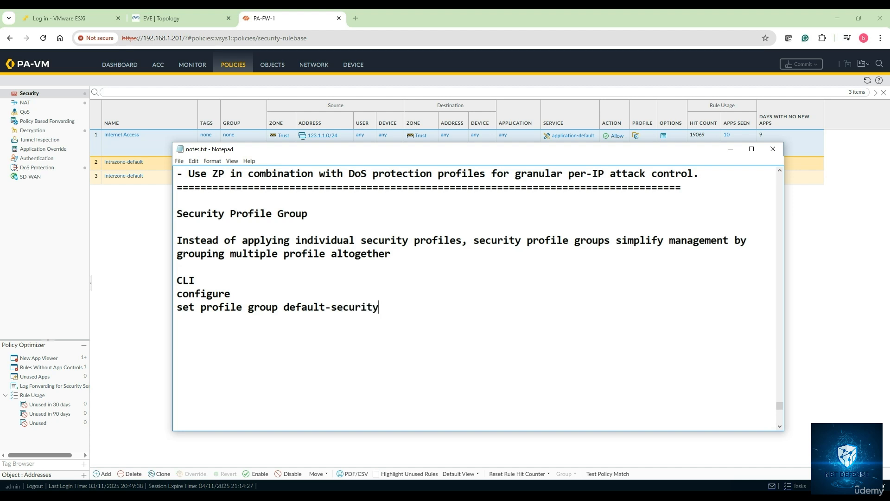
type("-group")
type(" virus")
type("\"")
type("profile")
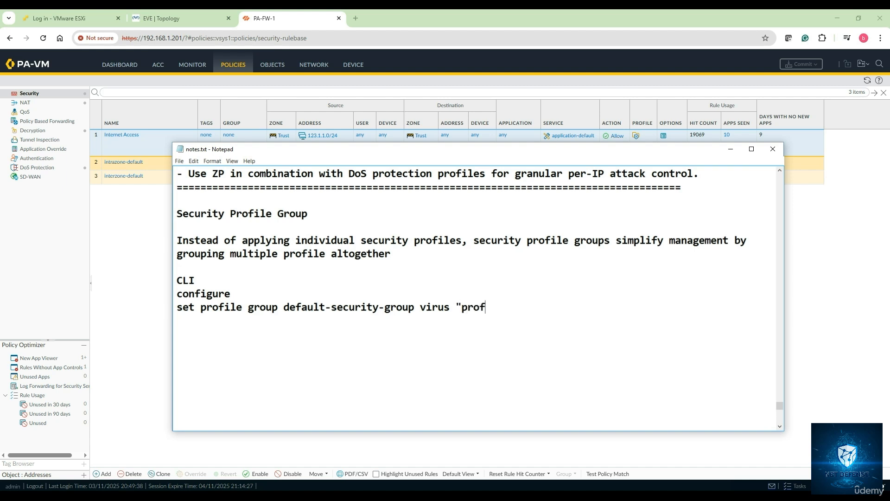
type("ame\"")
Duplicate the virus command on the line below and replace "virus" with "spyware" in the copy
key("shift+Home")
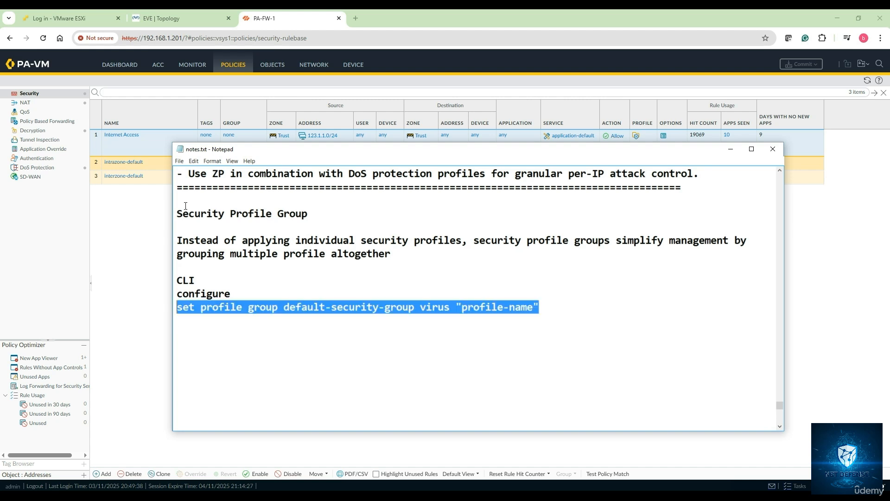
key("ctrl+c")
key("End")
key("Return")
key("ctrl+v")
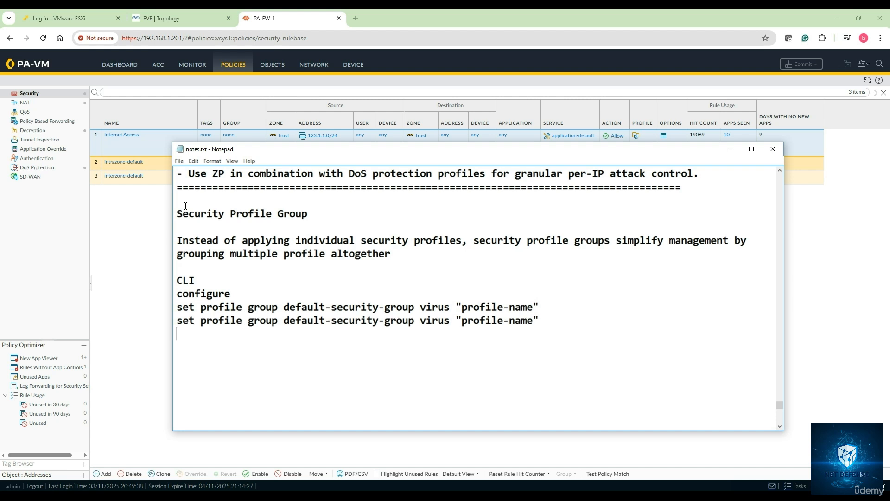
key("Return")
left_click(452, 321)
key("BackSpace")
key("BackSpace")
key("BackSpace")
key("BackSpace")
key("BackSpace")
type("sp")
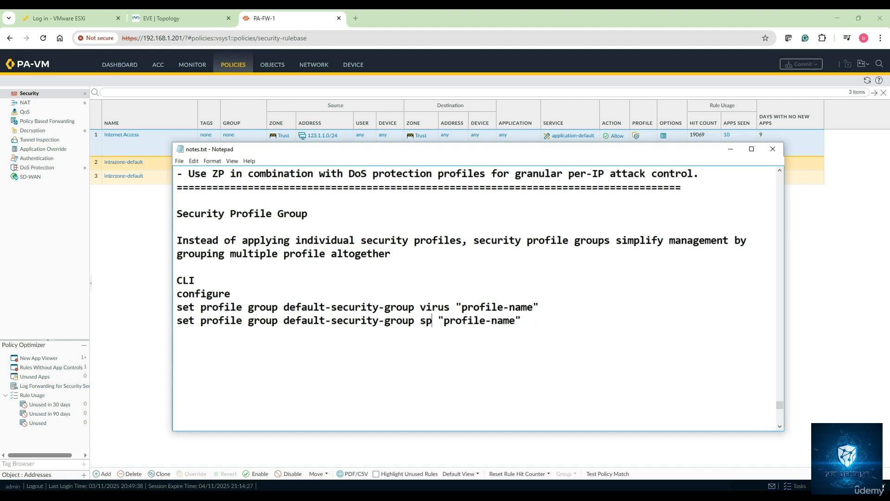
type("yware")
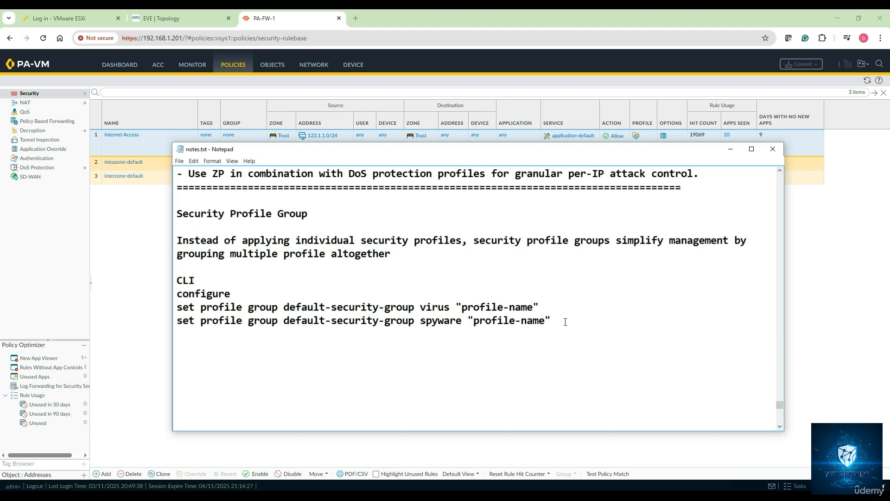
Paste another copy of the virus command below the spyware line and change its profile type to "url-filtering"
key("Return")
key("ctrl+v")
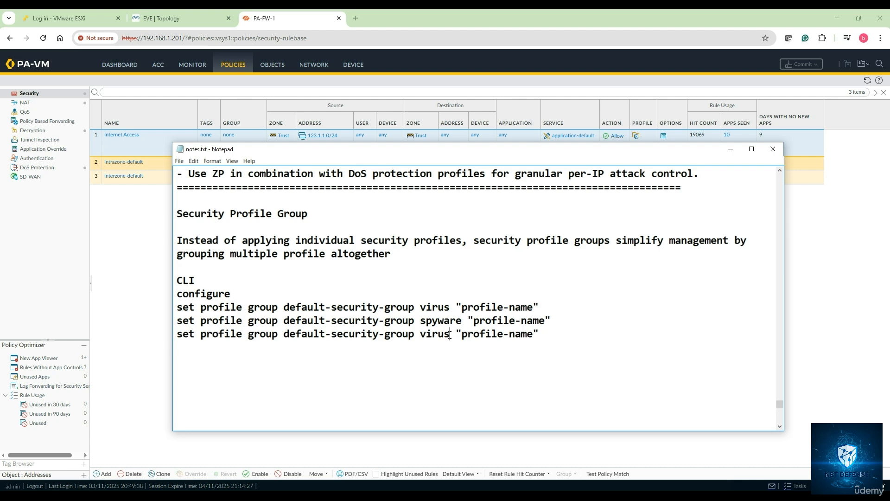
key("BackSpace")
key("BackSpace")
key("BackSpace")
key("BackSpace")
key("BackSpace")
type("ur")
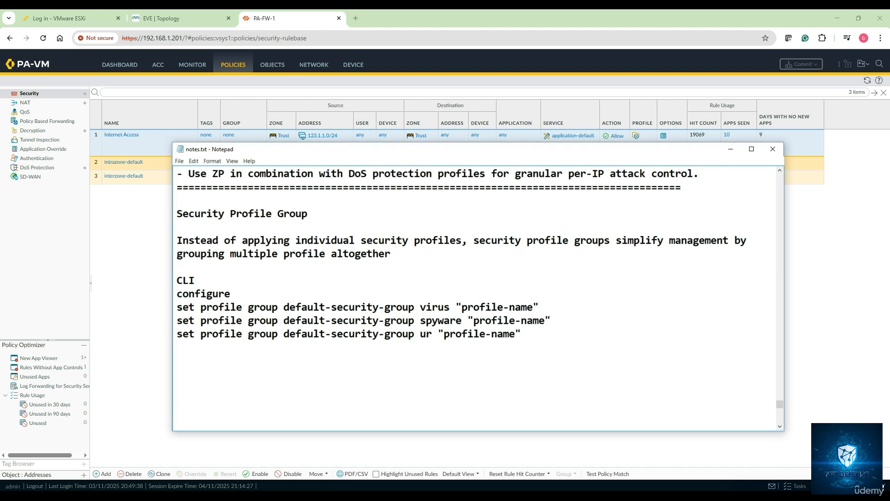
type("l-filtering")
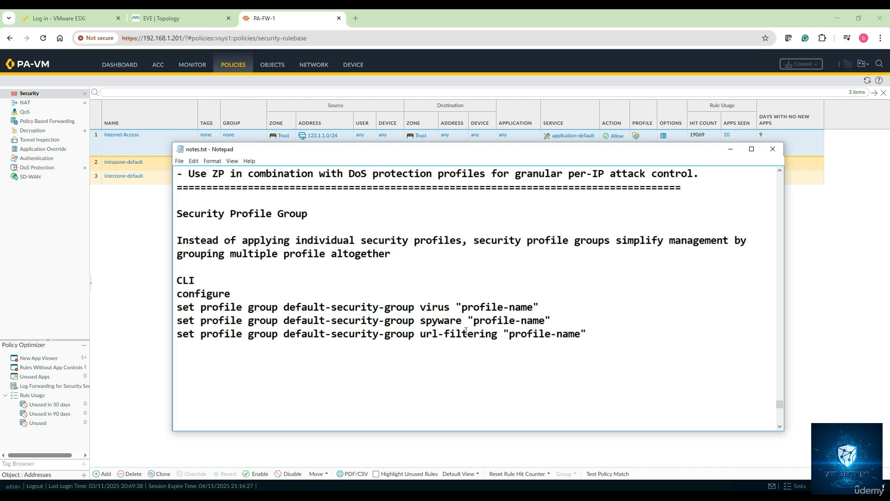
Add a "Benefit" heading below the CLI commands with the first bullet "- Simplify the policy mgmt"
left_click(487, 362)
type("Benefit")
key("Return")
key("Return")
type("- Simplify the ")
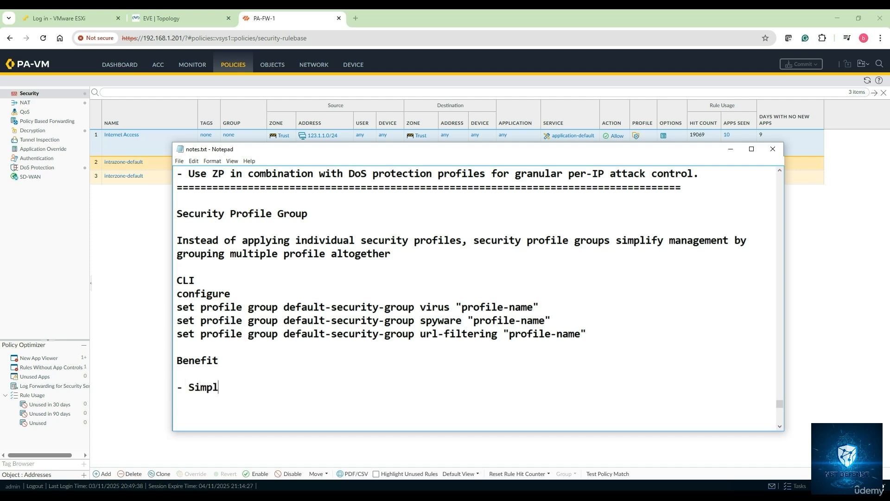
type("policy mgmt")
key("Return")
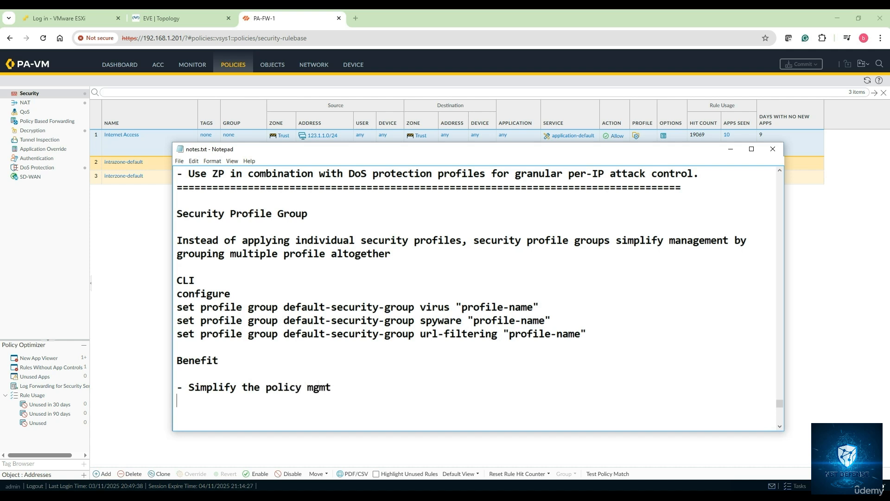
Add the bullet "- Ensure consistent security enforcement" below the first item in the Benefit list
type("- Ensure ")
type("cnsis")
key("BackSpace")
key("BackSpace")
key("BackSpace")
key("BackSpace")
type("onsistent sec")
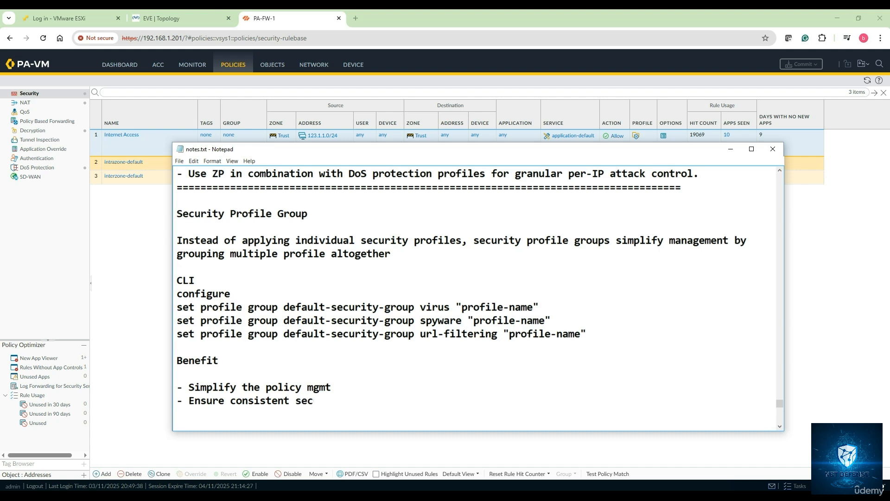
type("urity enforce")
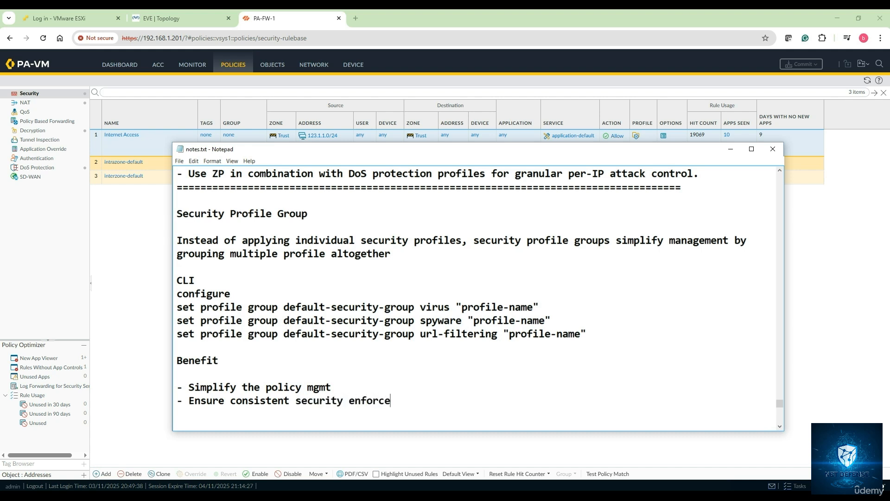
type("ment")
key("Return")
Complete the Benefit list with the bullets "- Save time" and "- Easier updates", followed by a blank line
type("- Save time")
key("Return")
type("-")
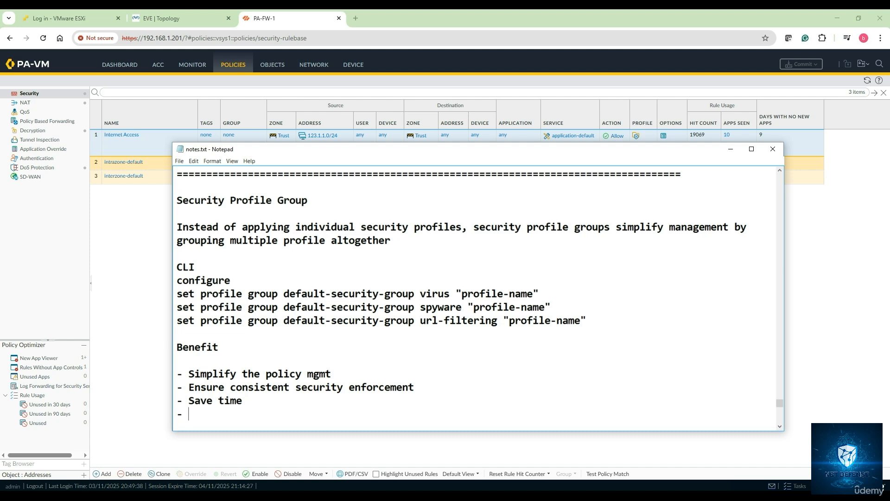
type("Easier updates")
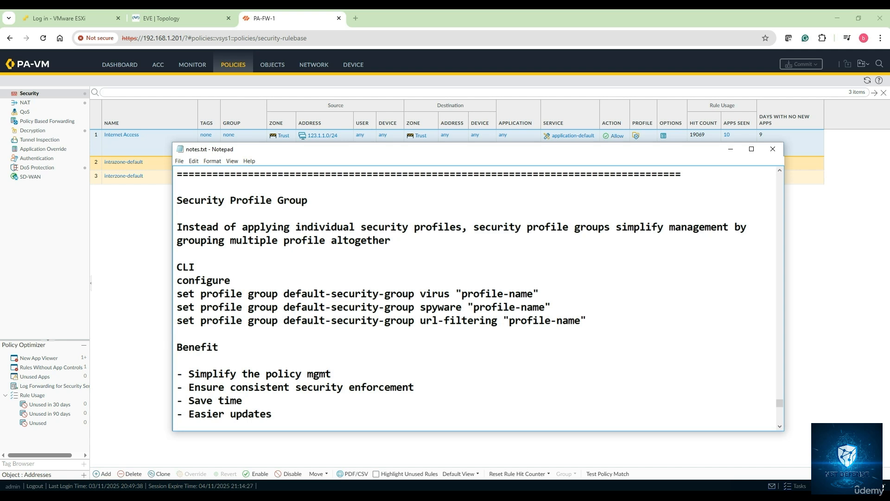
key("Return")
key("Return")
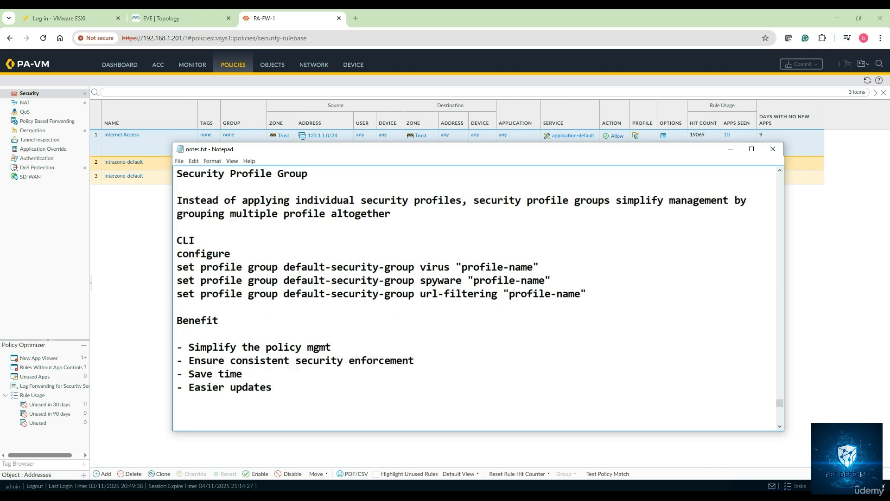
Add a "Best Practices" heading with the first bullet "- Use separate profile groups for different types of traffic"
type("Best Practices")
key("Return")
key("Return")
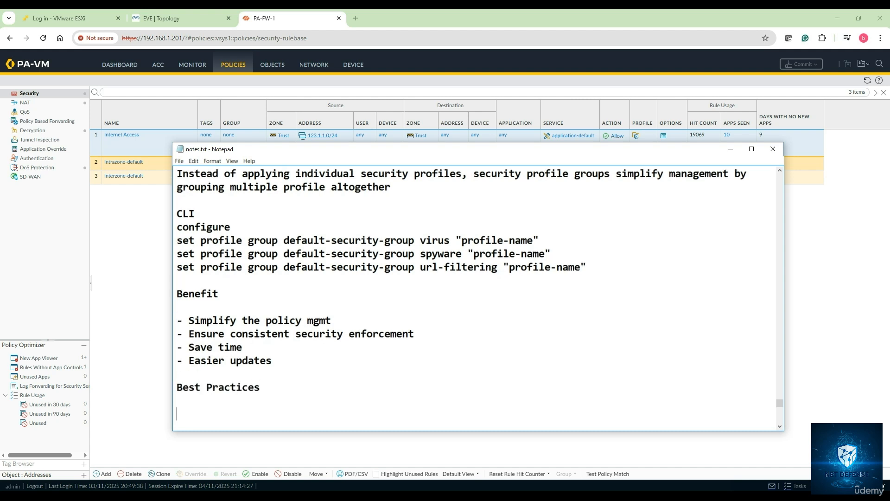
type("- User")
key("BackSpace")
type("separate p")
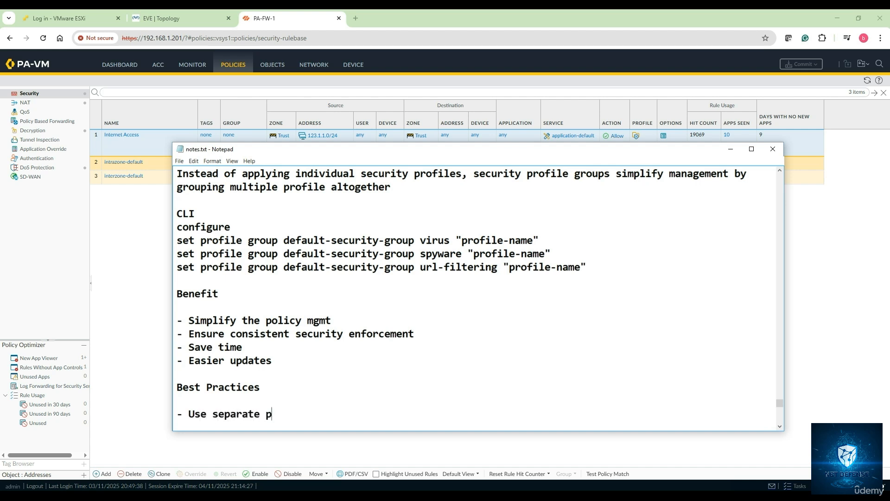
type("rofile groups fo")
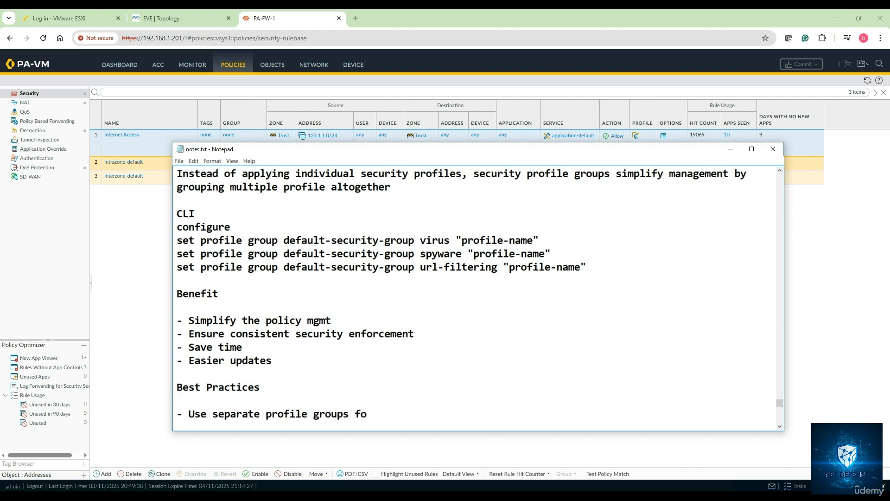
type("r different types")
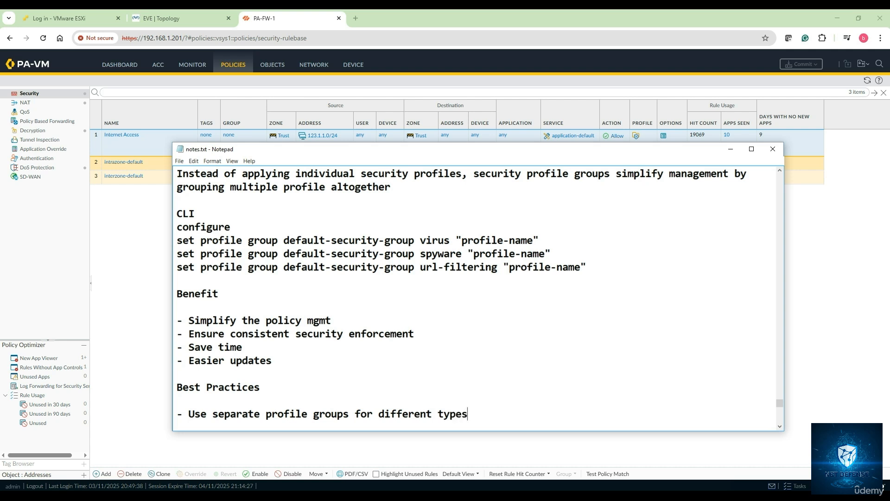
type(" of traffic")
key("Return")
Add the Best Practices bullet "- Regularly update security profiles to ensure protection against new threats"
type("-")
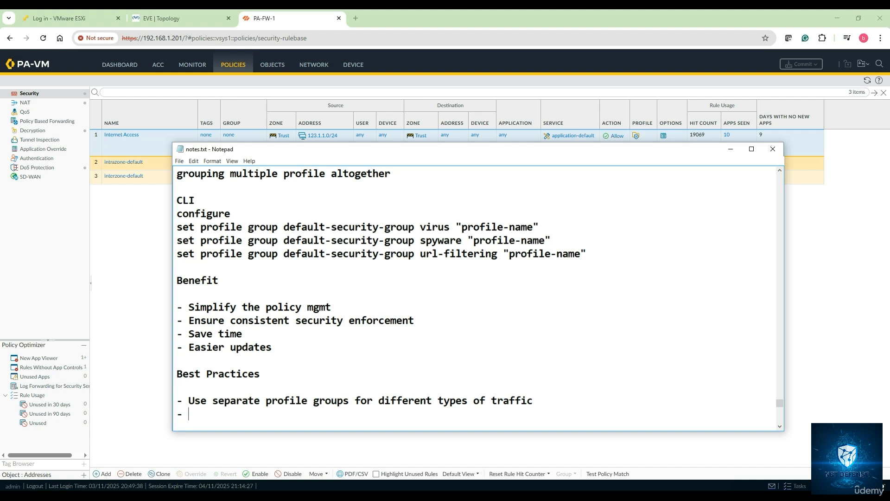
type("Regularly update s")
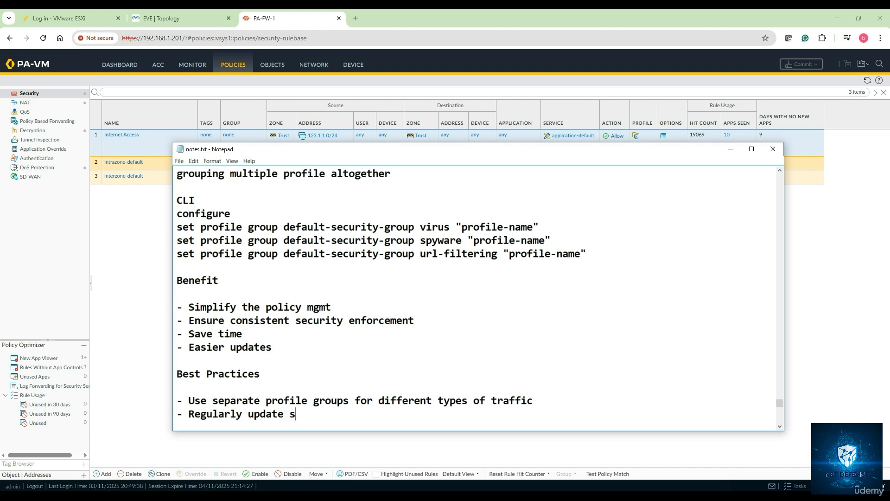
type("ecurity profiles ")
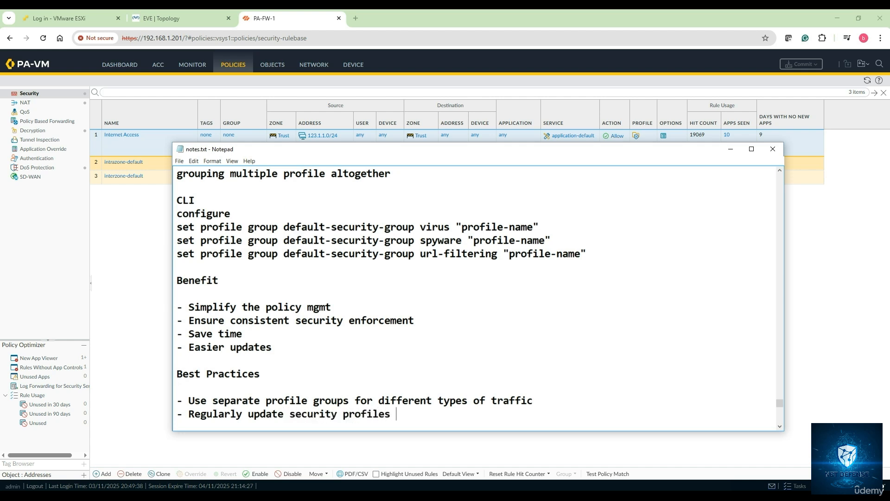
type("to ensure prote")
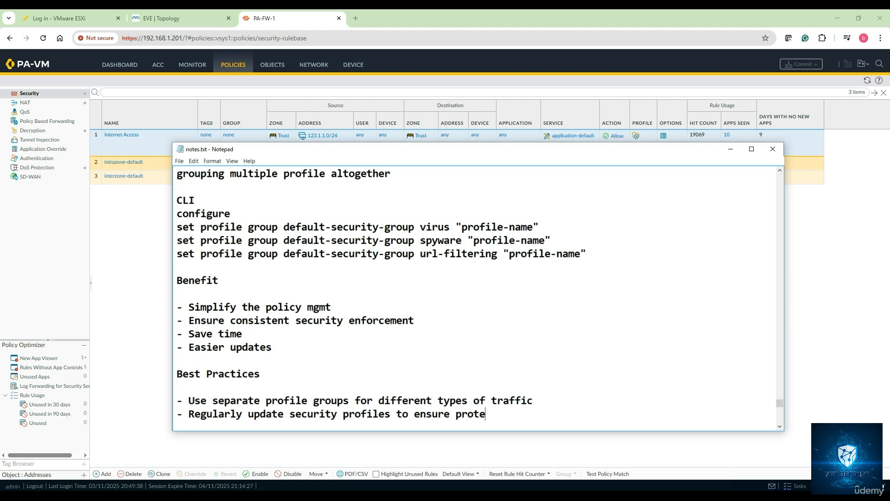
type("ction against new thre")
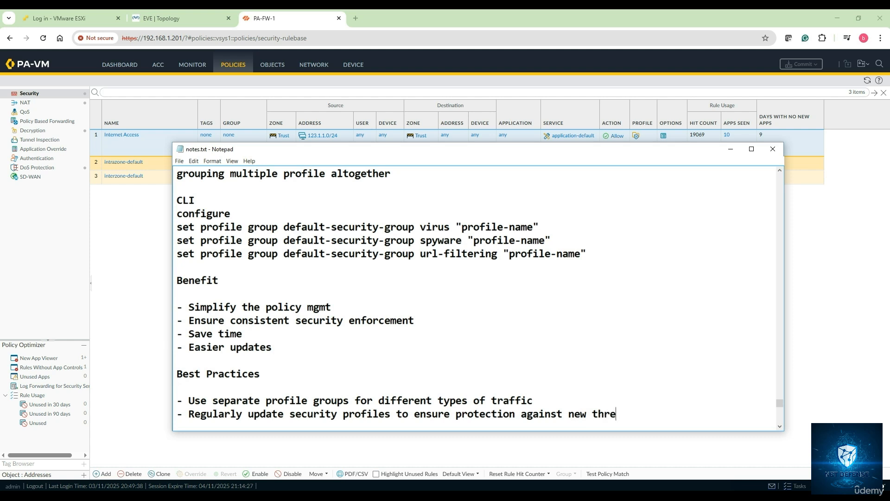
type("ats")
key("Return")
Add the Best Practices bullet "- Monitor security logs to fine tune the profile settings for better threat prevention"
type("-")
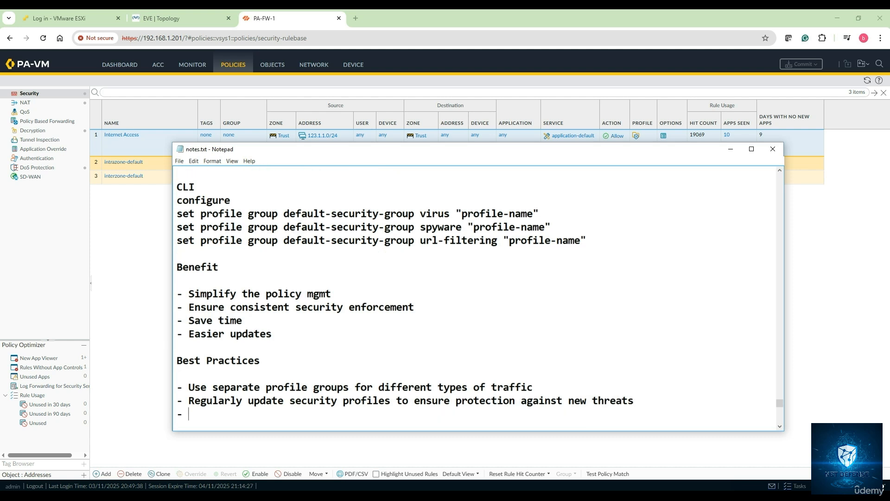
type(" Monitor securit")
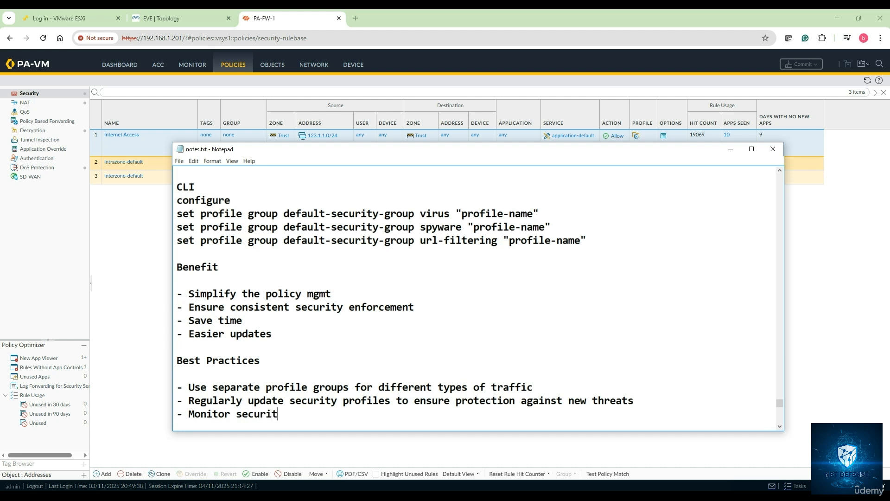
type("y logs to fine tune the ")
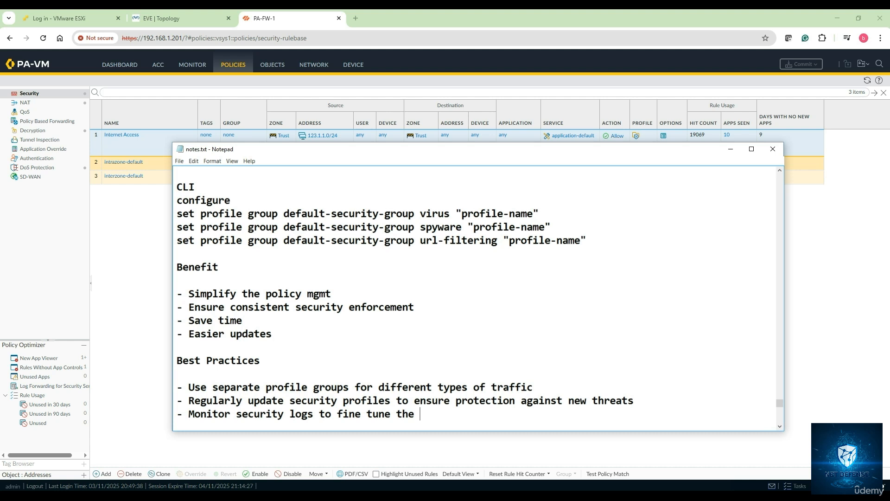
type("profile settings")
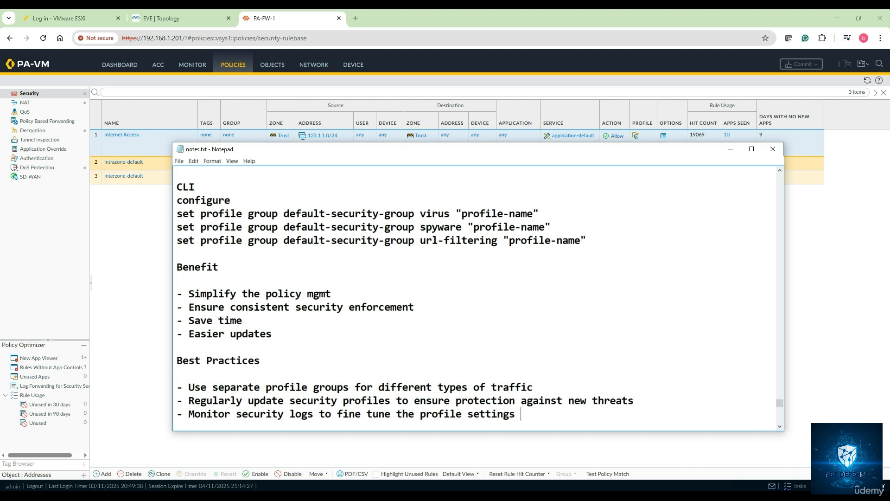
type(" for better threat p")
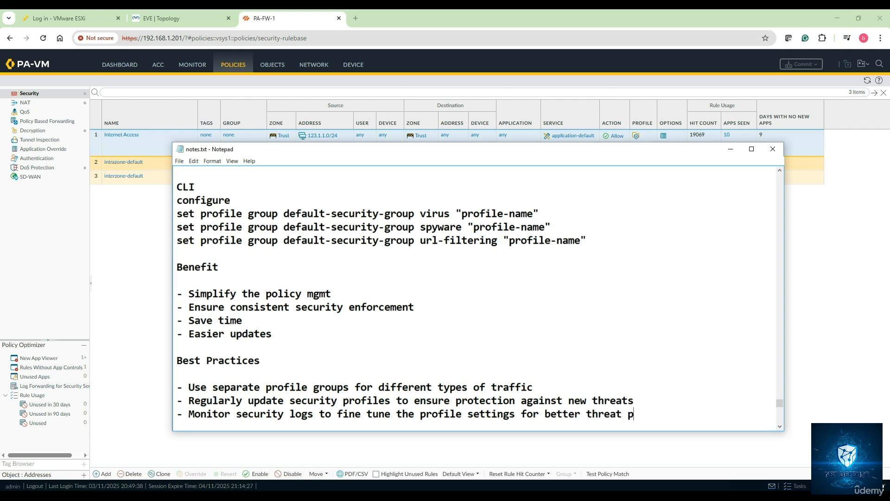
type("revention")
key("Return")
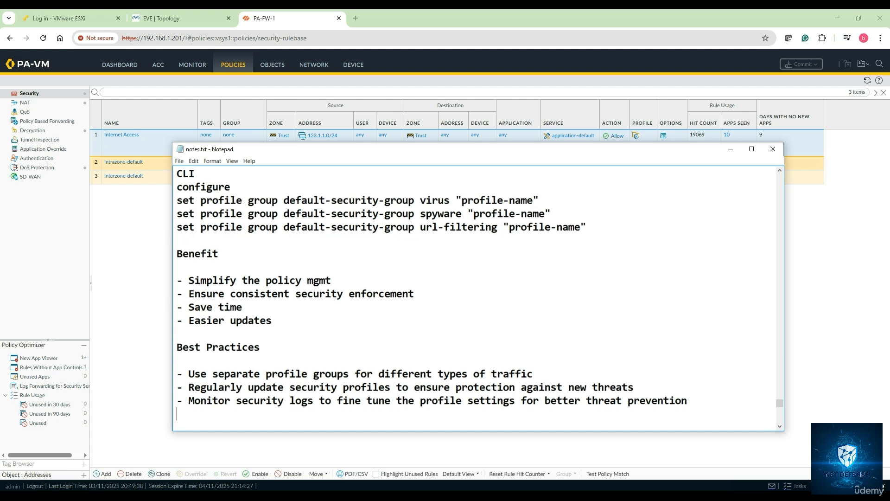
Close the Security Profile Group notes with a full-width separator line of equals signs after a blank line
key("Return")
type("=============")
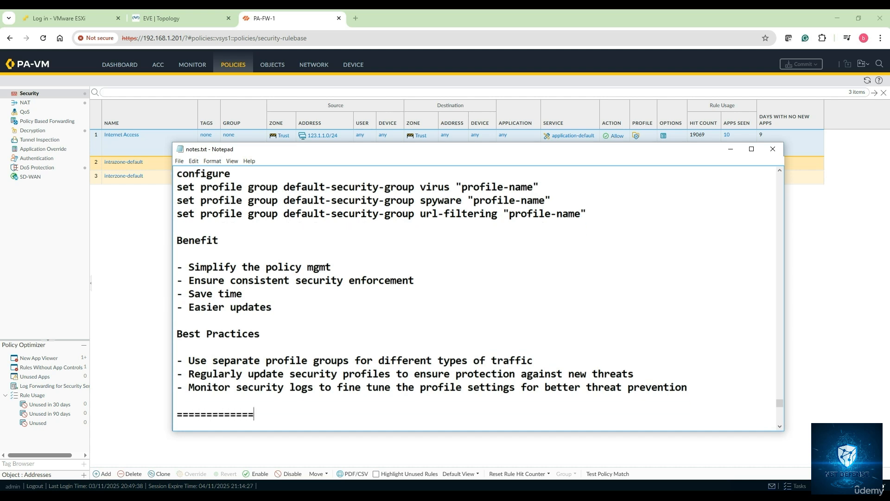
type("==========================================================")
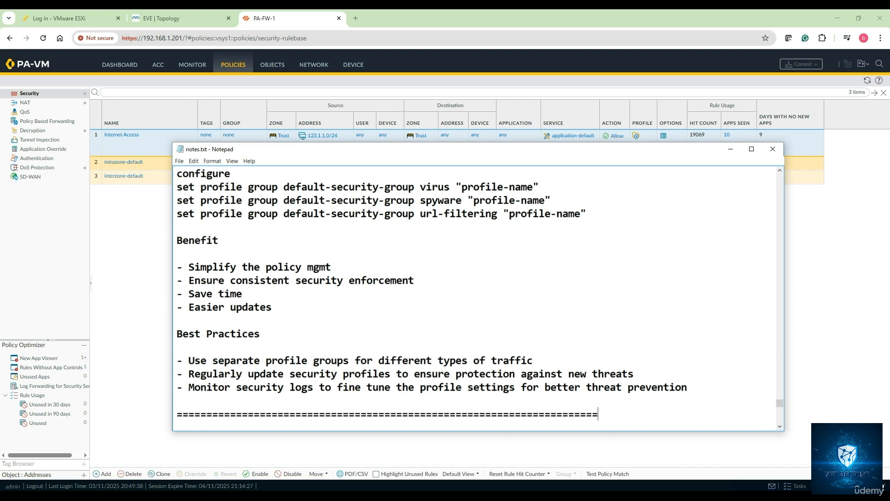
type("===============")
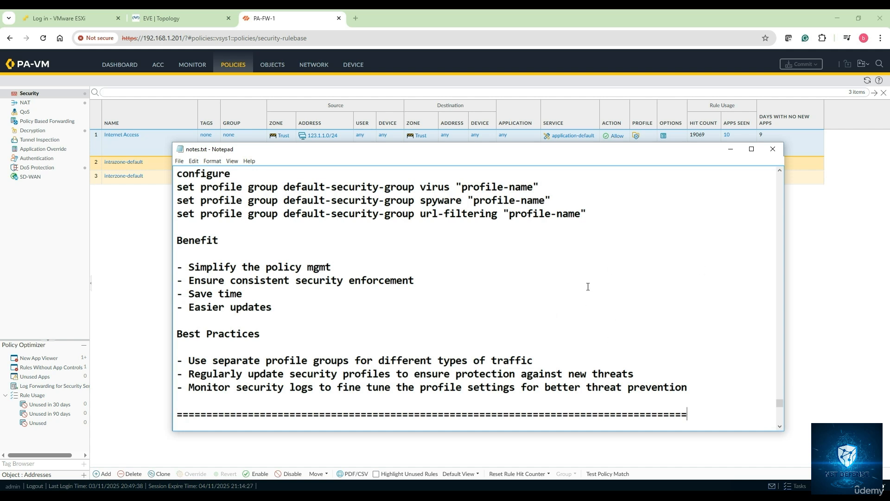
Switch to the PA-VM web interface, view the Traffic, WildFire Submissions and User-ID logs, and dismiss the commit status
left_click(193, 65)
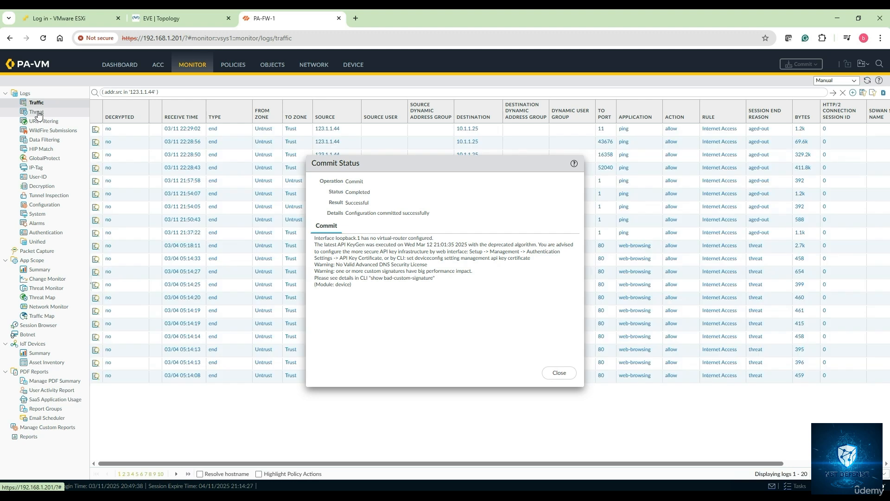
left_click(42, 130)
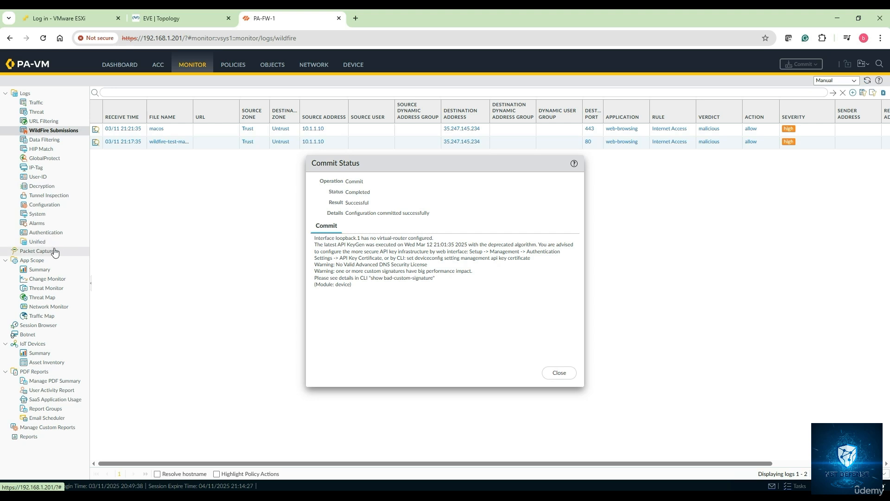
left_click(59, 177)
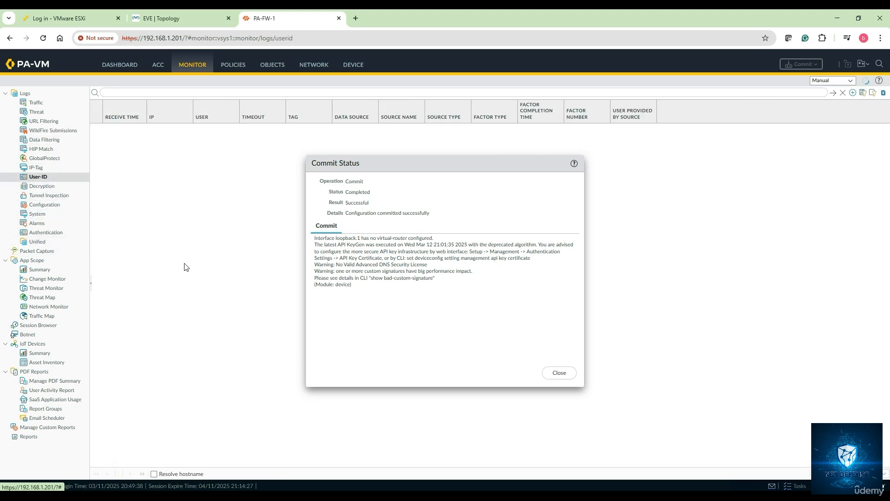
left_click(561, 373)
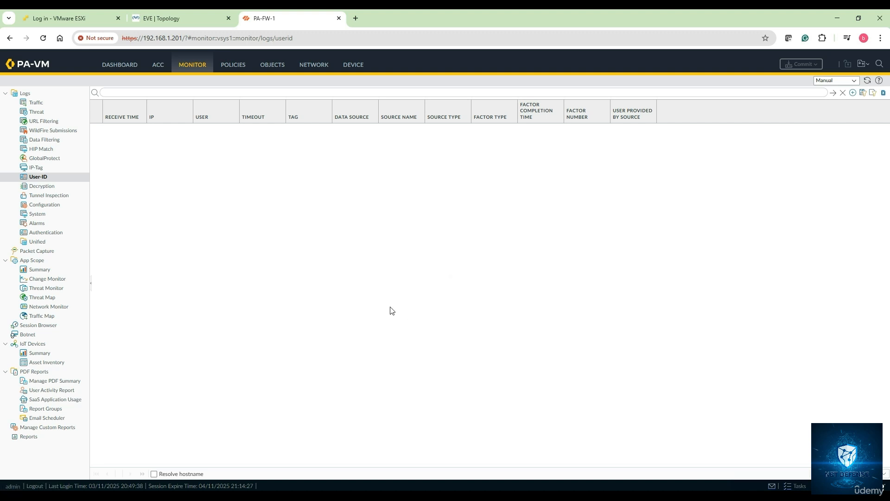